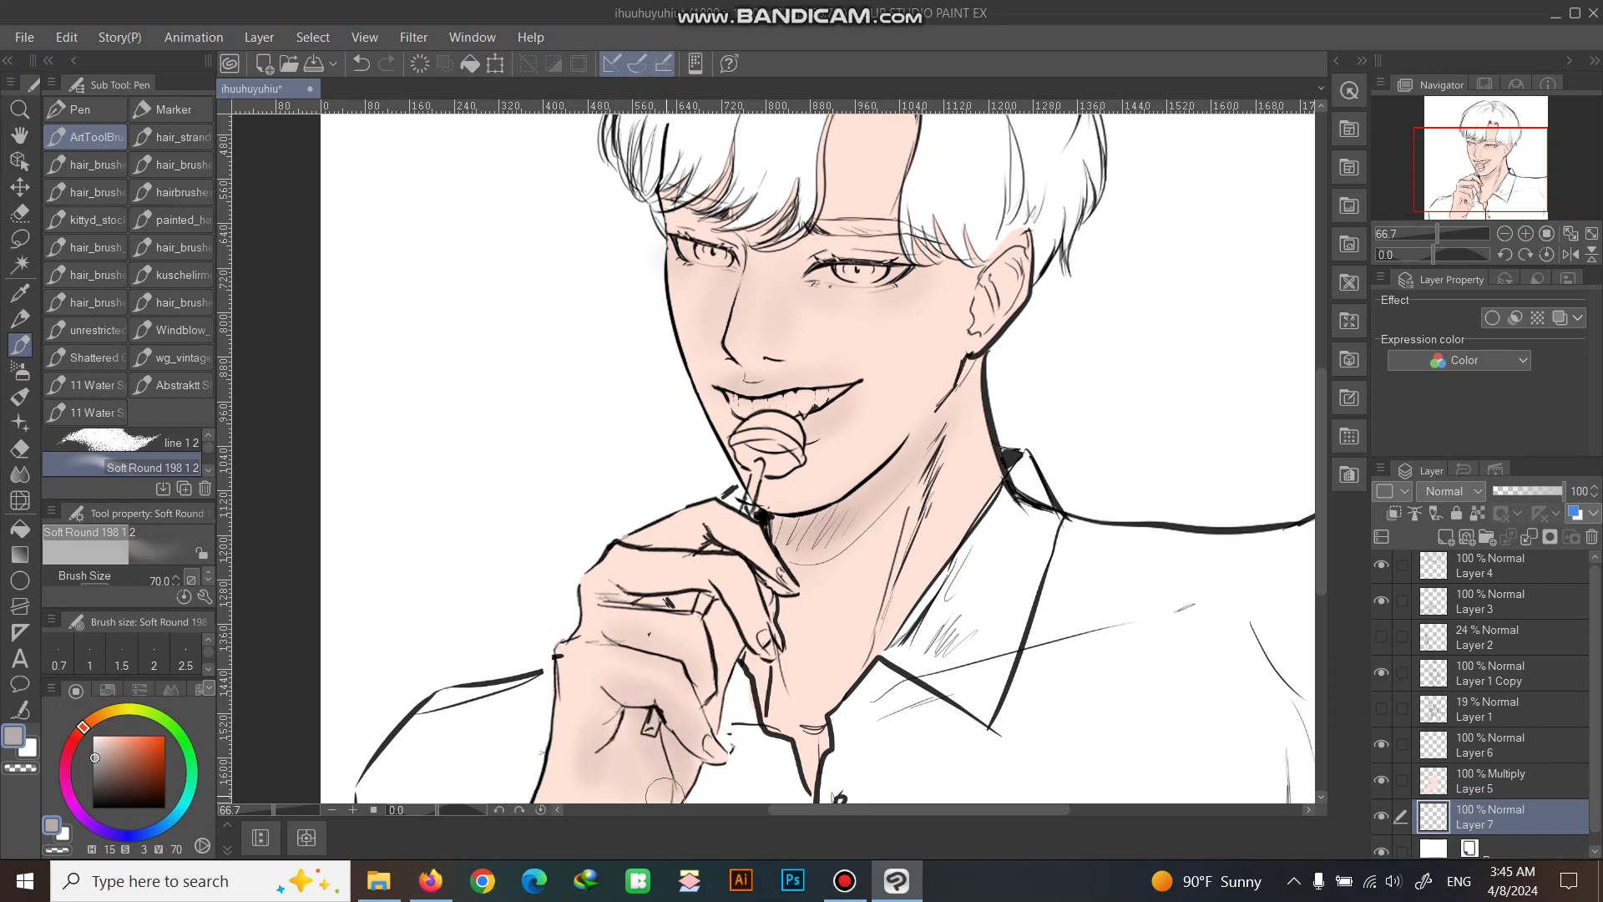
Softly shade the fingers and back of the hand on Layer 7 with the grey Soft Round brush at size 70.
{"action": "left_click_drag", "start_coordinate": [1481, 169], "coordinate": [1474, 181]}
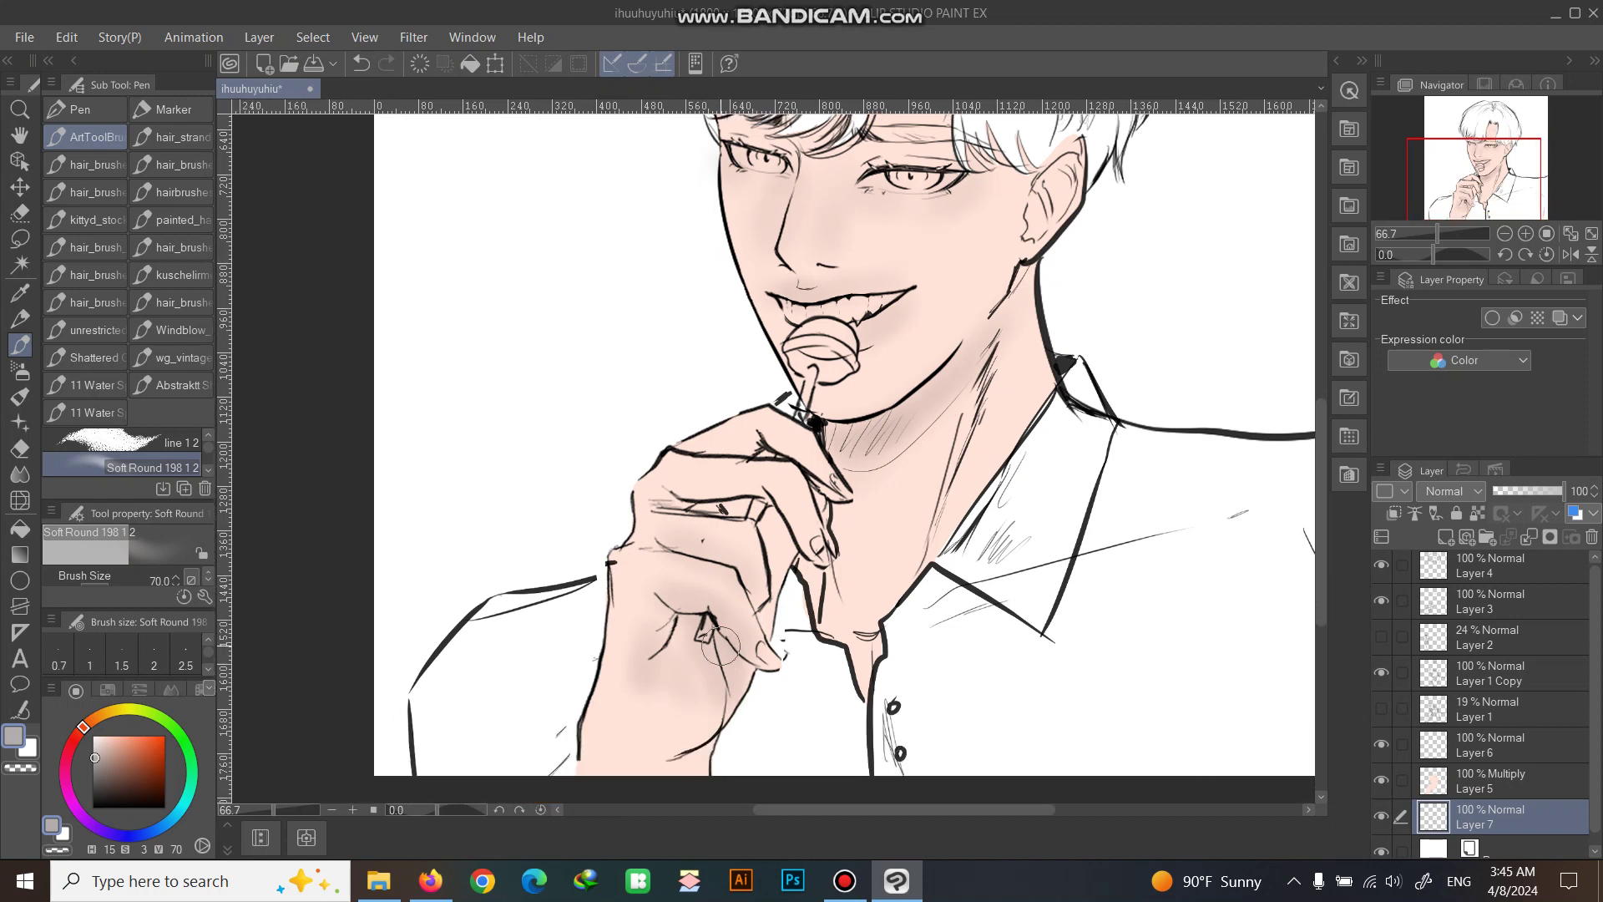
{"action": "mouse_move", "coordinate": [708, 499]}
{"action": "left_mouse_down"}
{"action": "mouse_move", "coordinate": [774, 519]}
{"action": "mouse_move", "coordinate": [774, 504]}
{"action": "left_mouse_up"}
{"action": "mouse_move", "coordinate": [677, 490]}
{"action": "left_mouse_down"}
{"action": "mouse_move", "coordinate": [756, 438]}
{"action": "mouse_move", "coordinate": [822, 481]}
{"action": "left_mouse_up"}
{"action": "scroll", "coordinate": [822, 478], "scroll_direction": "down", "scroll_amount": 1}
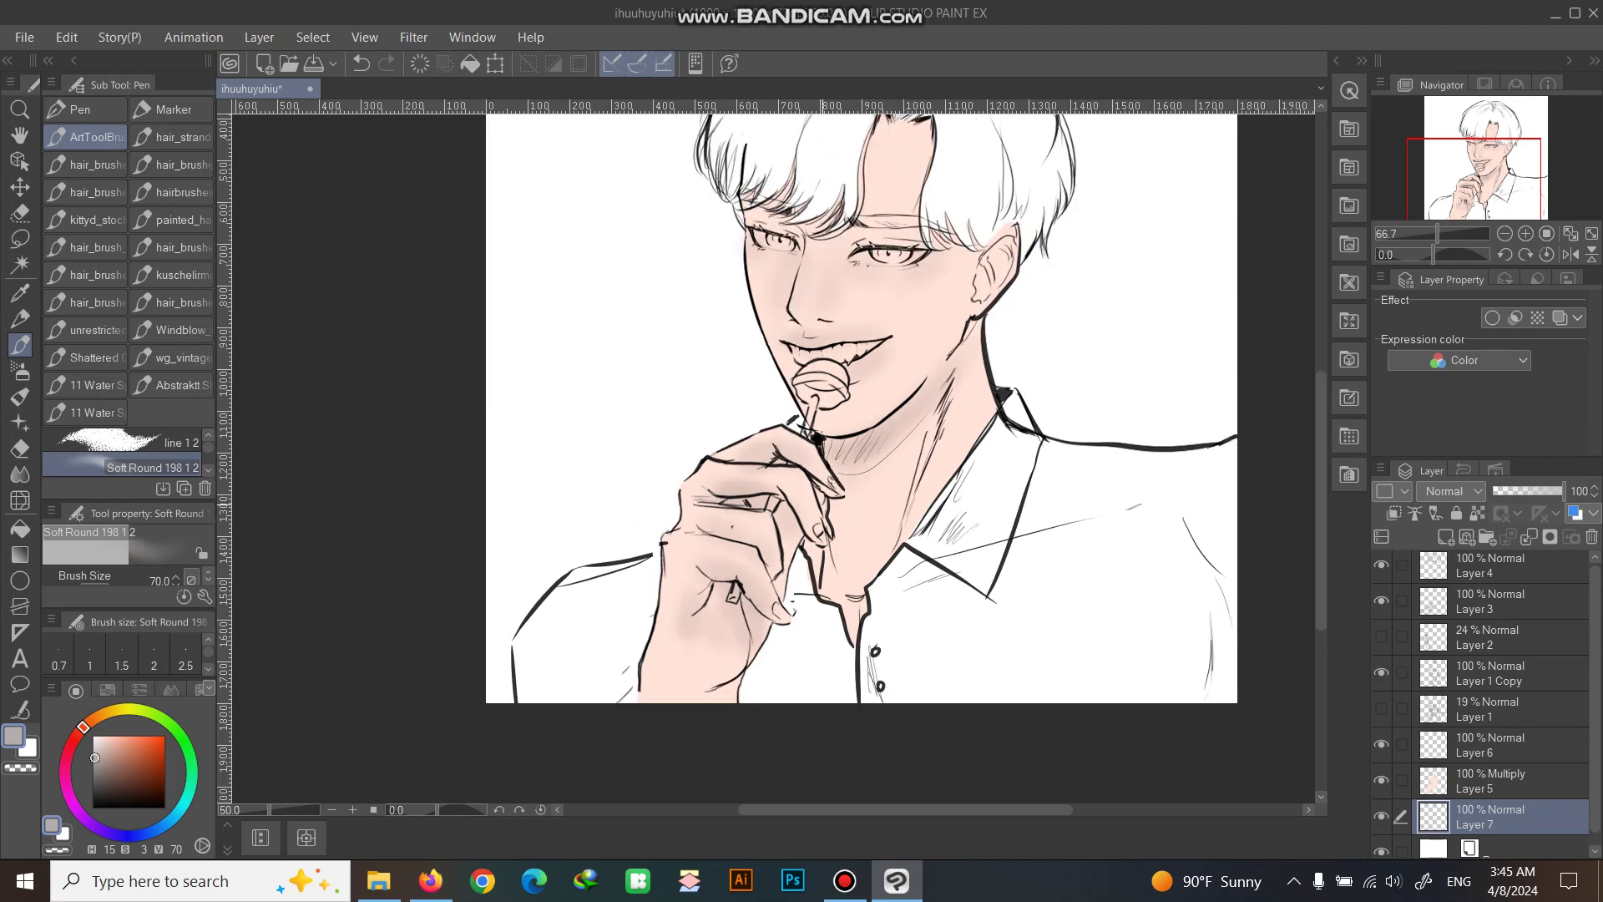
{"action": "scroll", "coordinate": [994, 258], "scroll_direction": "up", "scroll_amount": 1}
{"action": "mouse_move", "coordinate": [995, 259]}
{"action": "left_mouse_down"}
{"action": "mouse_move", "coordinate": [999, 240]}
{"action": "mouse_move", "coordinate": [983, 288]}
{"action": "mouse_move", "coordinate": [1002, 235]}
{"action": "left_mouse_up"}
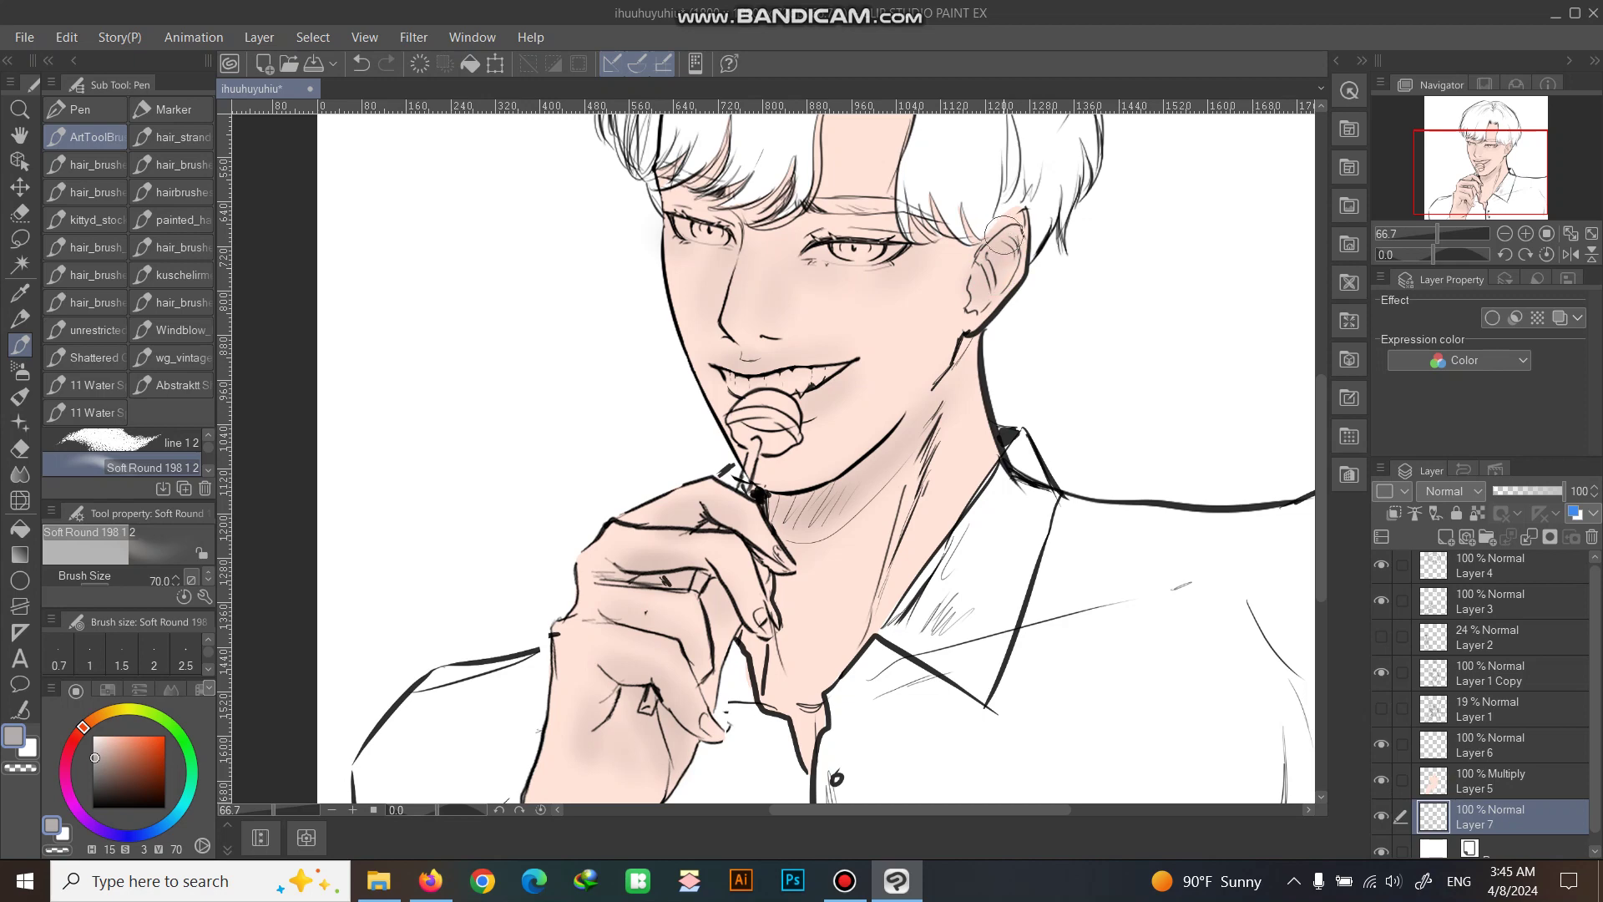
Add soft grey shading to the forehead beneath the parted fringe and to the neck beside the collar.
{"action": "scroll", "coordinate": [1011, 234], "scroll_direction": "down", "scroll_amount": 1}
{"action": "scroll", "coordinate": [940, 173], "scroll_direction": "up", "scroll_amount": 1}
{"action": "scroll", "coordinate": [1006, 234], "scroll_direction": "up", "scroll_amount": 3}
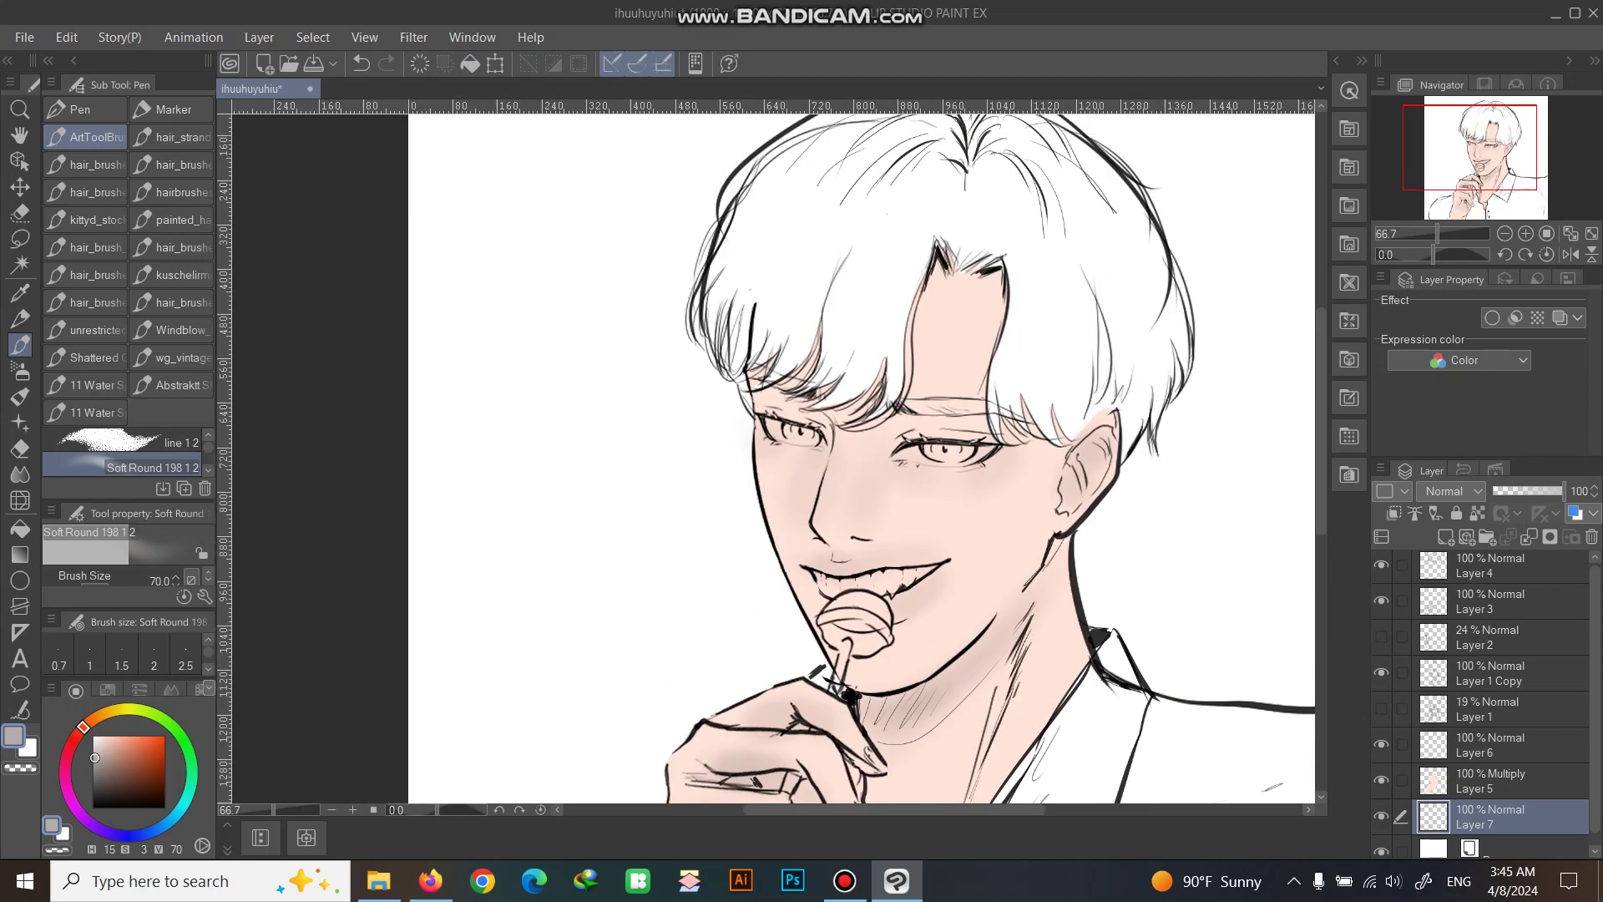
{"action": "mouse_move", "coordinate": [929, 301]}
{"action": "left_mouse_down"}
{"action": "mouse_move", "coordinate": [917, 380]}
{"action": "mouse_move", "coordinate": [970, 291]}
{"action": "mouse_move", "coordinate": [987, 279]}
{"action": "mouse_move", "coordinate": [998, 328]}
{"action": "left_mouse_up"}
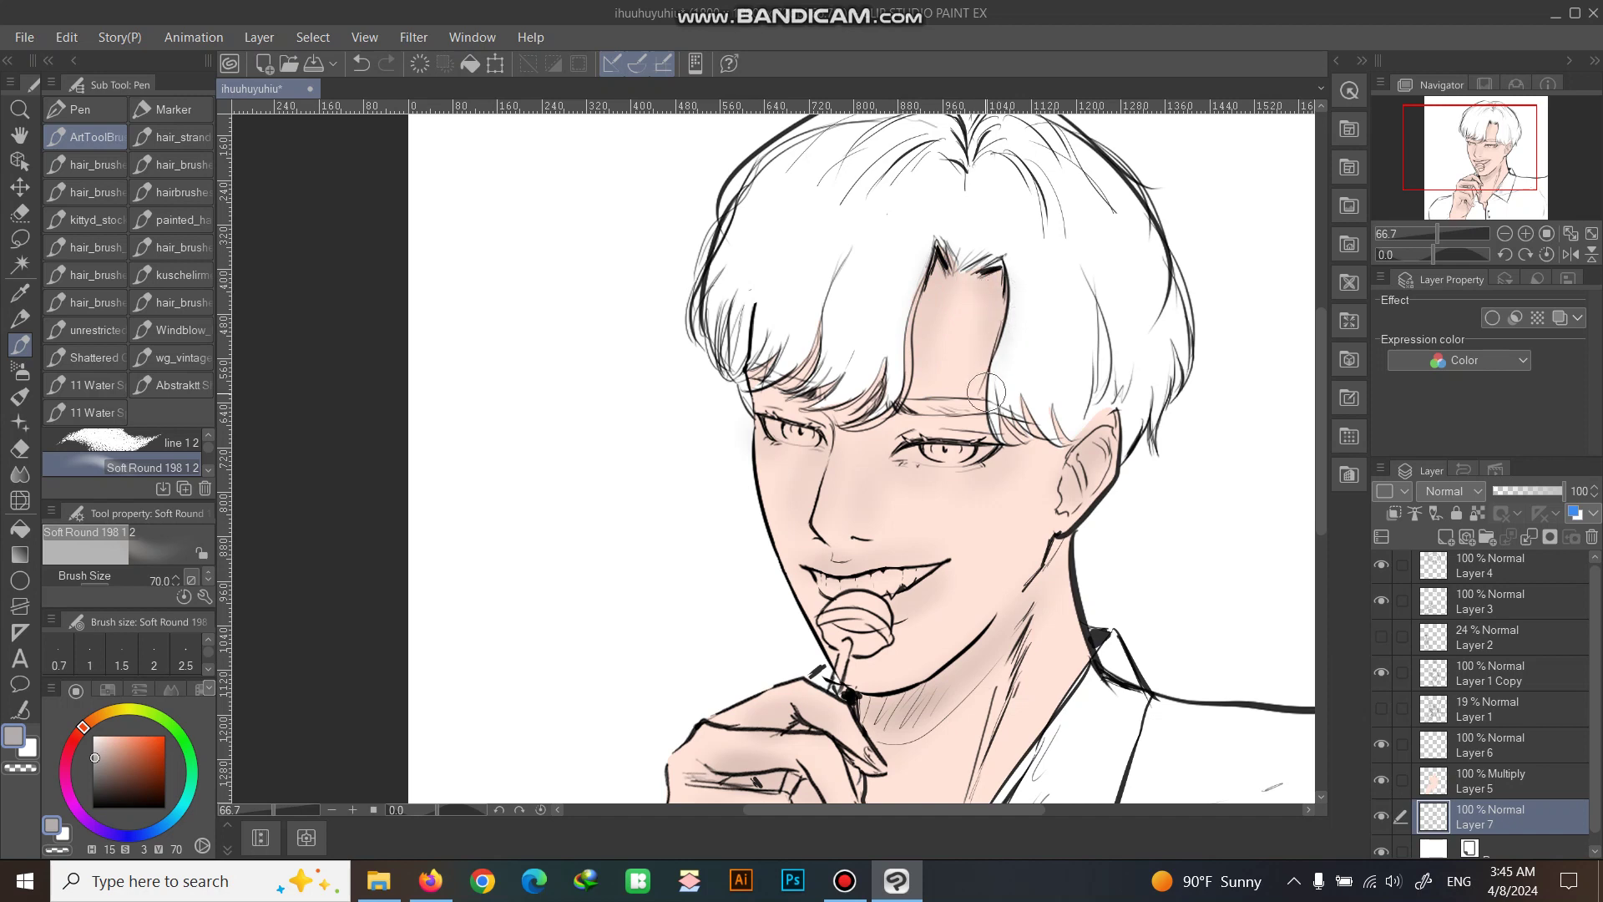
{"action": "scroll", "coordinate": [960, 664], "scroll_direction": "down", "scroll_amount": 3}
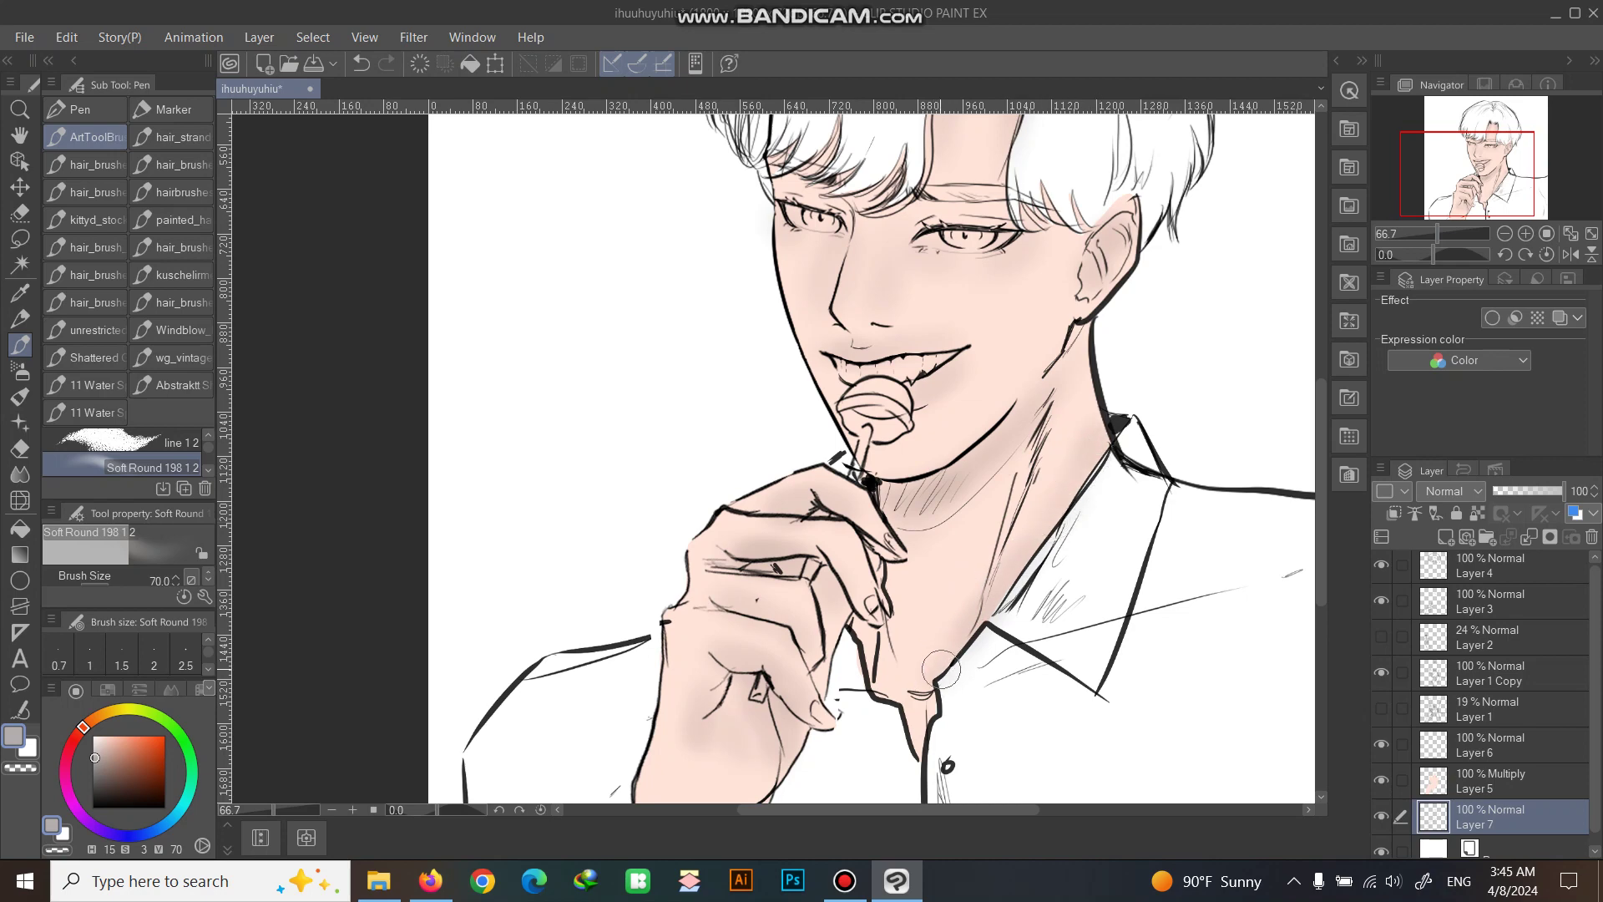
{"action": "scroll", "coordinate": [935, 640], "scroll_direction": "down", "scroll_amount": 2}
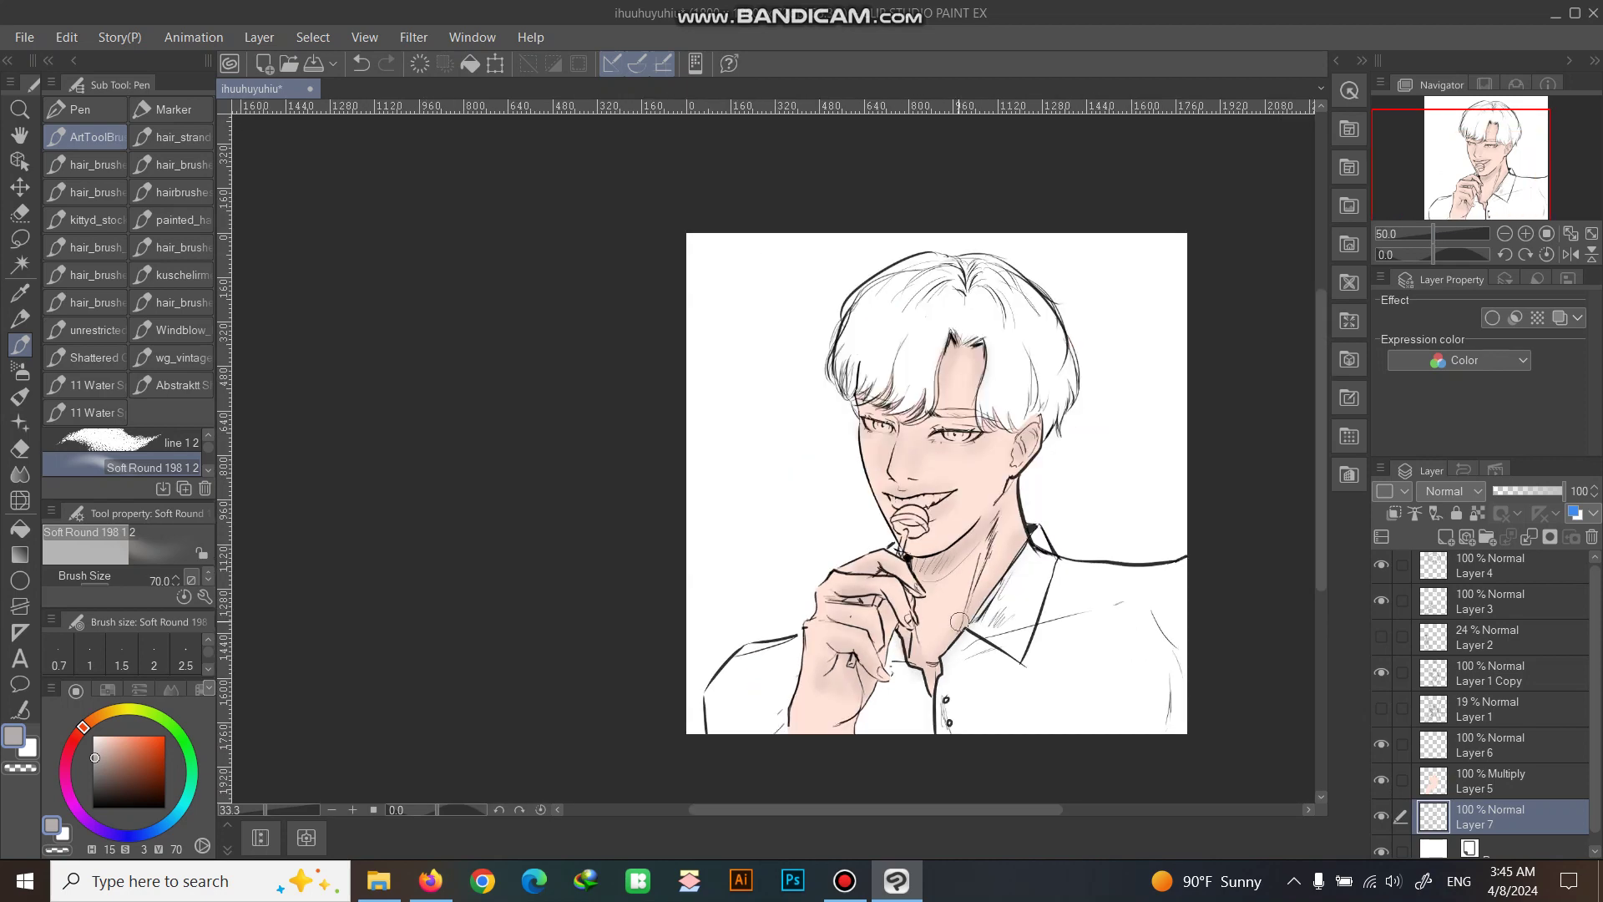
{"action": "scroll", "coordinate": [1250, 568], "scroll_direction": "up", "scroll_amount": 1}
{"action": "left_click_drag", "start_coordinate": [1251, 569], "coordinate": [1190, 494]}
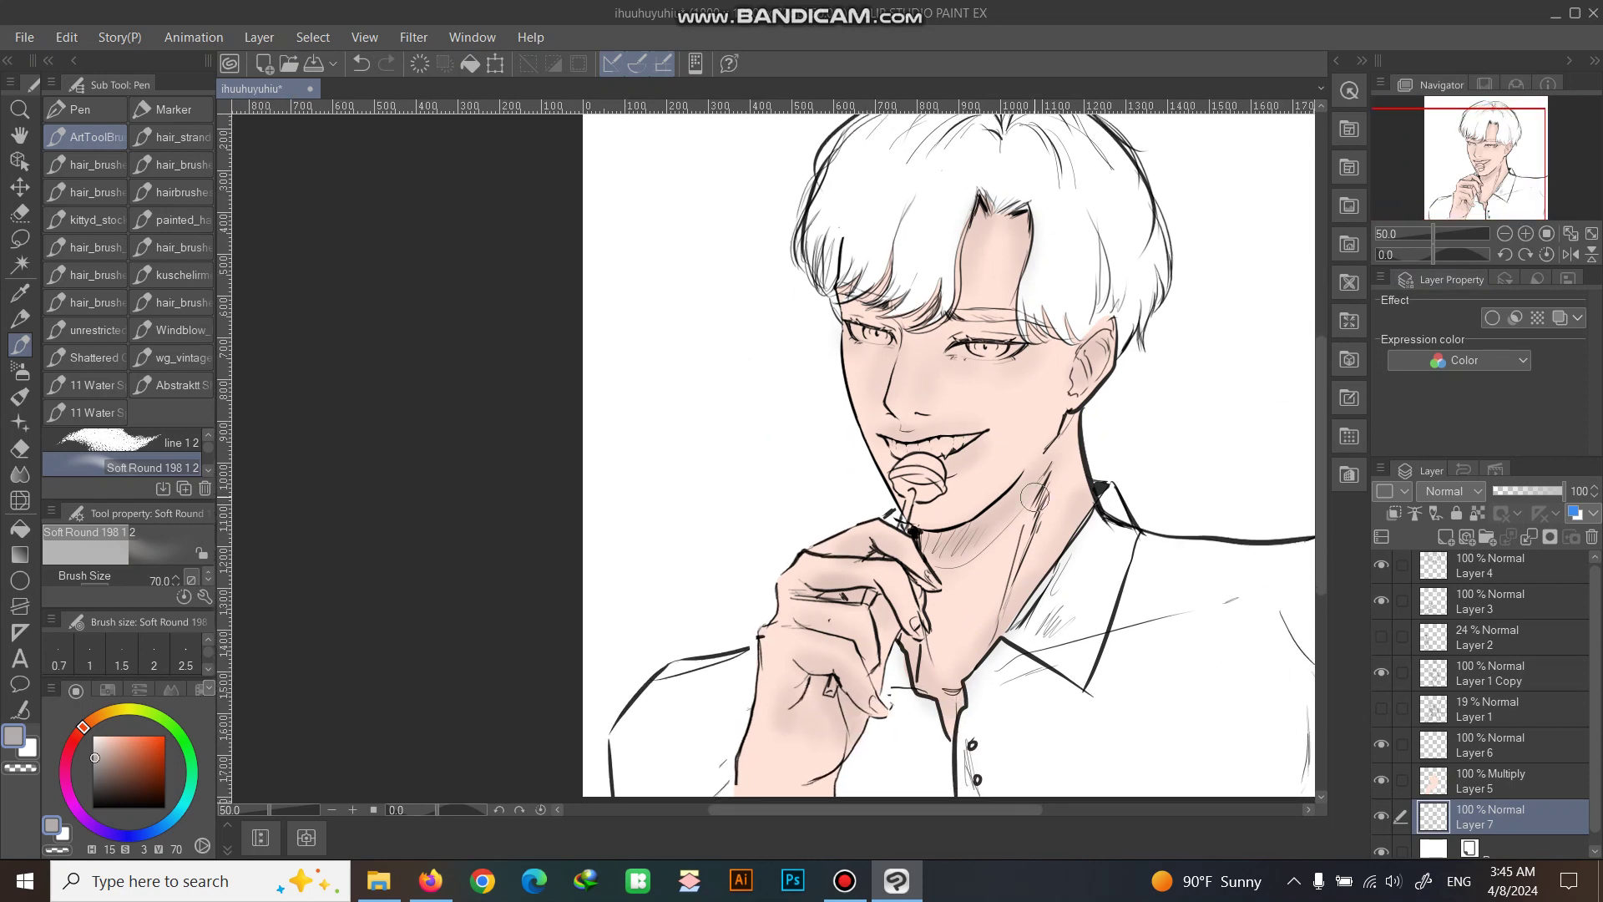
Undo the last eye strokes and softly reshade the upper eyelids with the brush at size 40.
{"action": "scroll", "coordinate": [1035, 496], "scroll_direction": "up", "scroll_amount": 2}
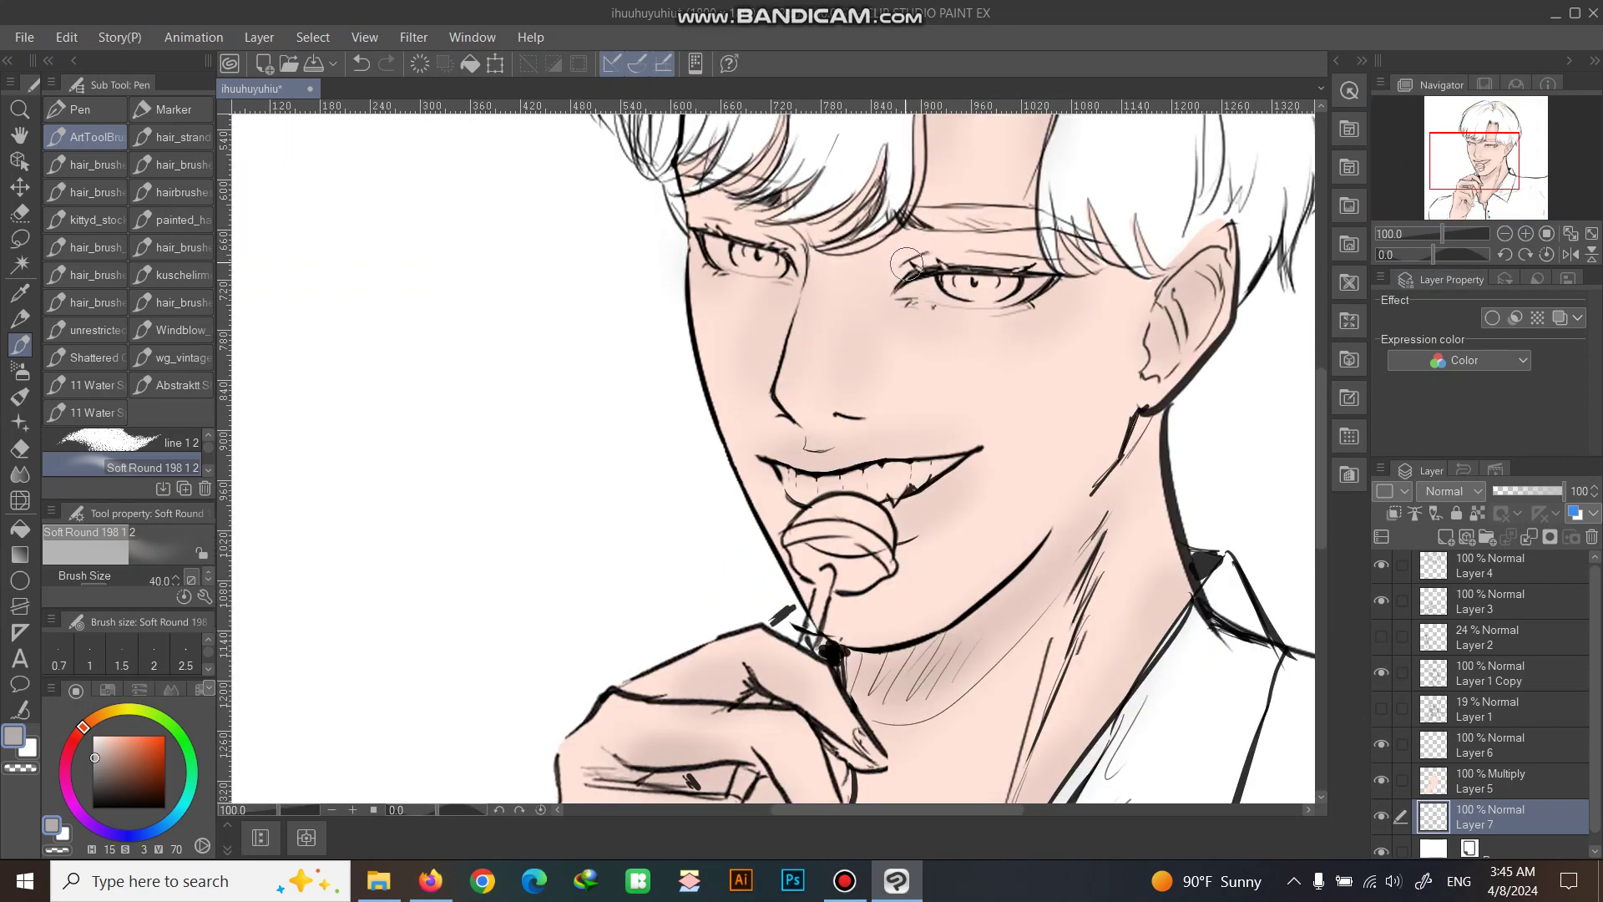
{"action": "key", "text": "bracketleft"}
{"action": "key", "text": "ctrl+z"}
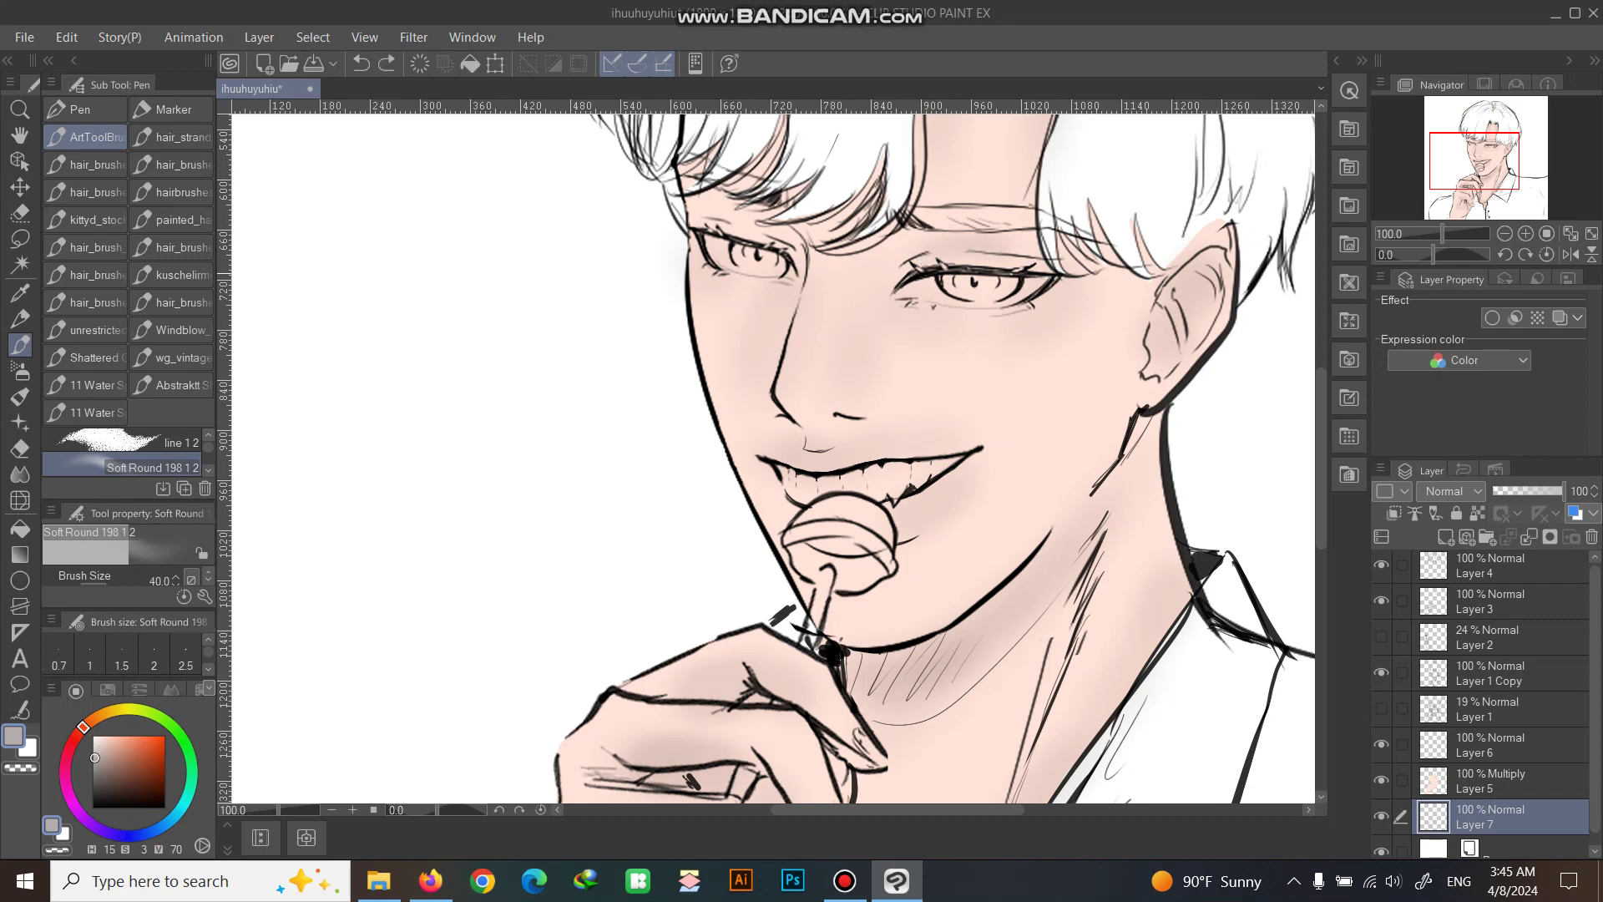
{"action": "key", "text": "ctrl+z"}
{"action": "left_click_drag", "start_coordinate": [899, 261], "coordinate": [1062, 258]}
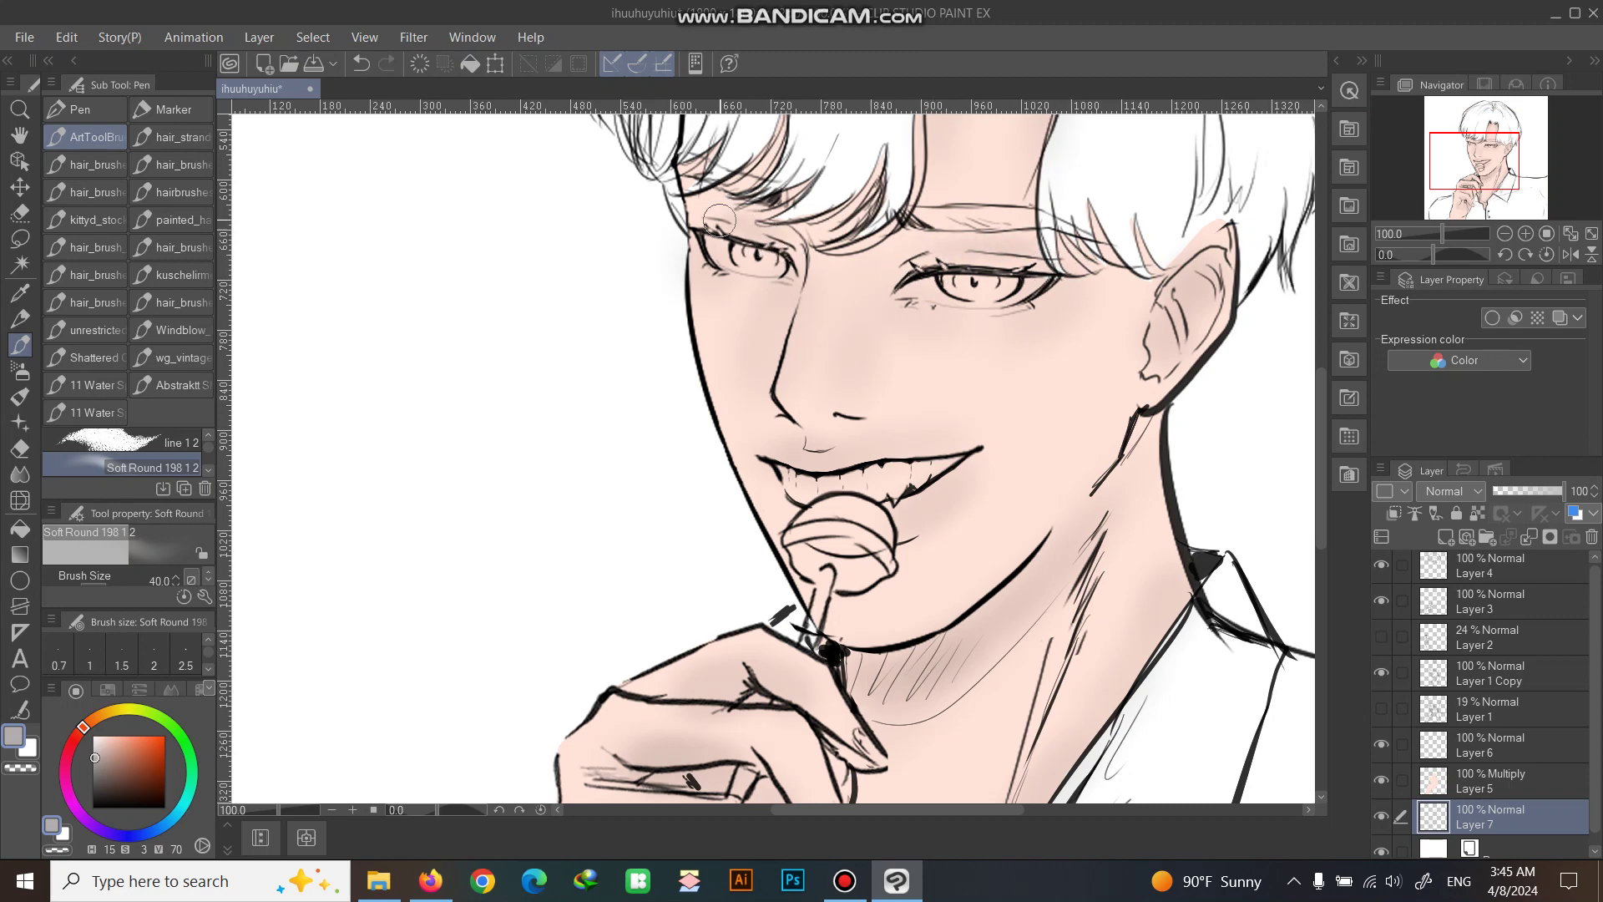
{"action": "scroll", "coordinate": [1011, 483], "scroll_direction": "down", "scroll_amount": 1}
{"action": "scroll", "coordinate": [1036, 494], "scroll_direction": "down", "scroll_amount": 1}
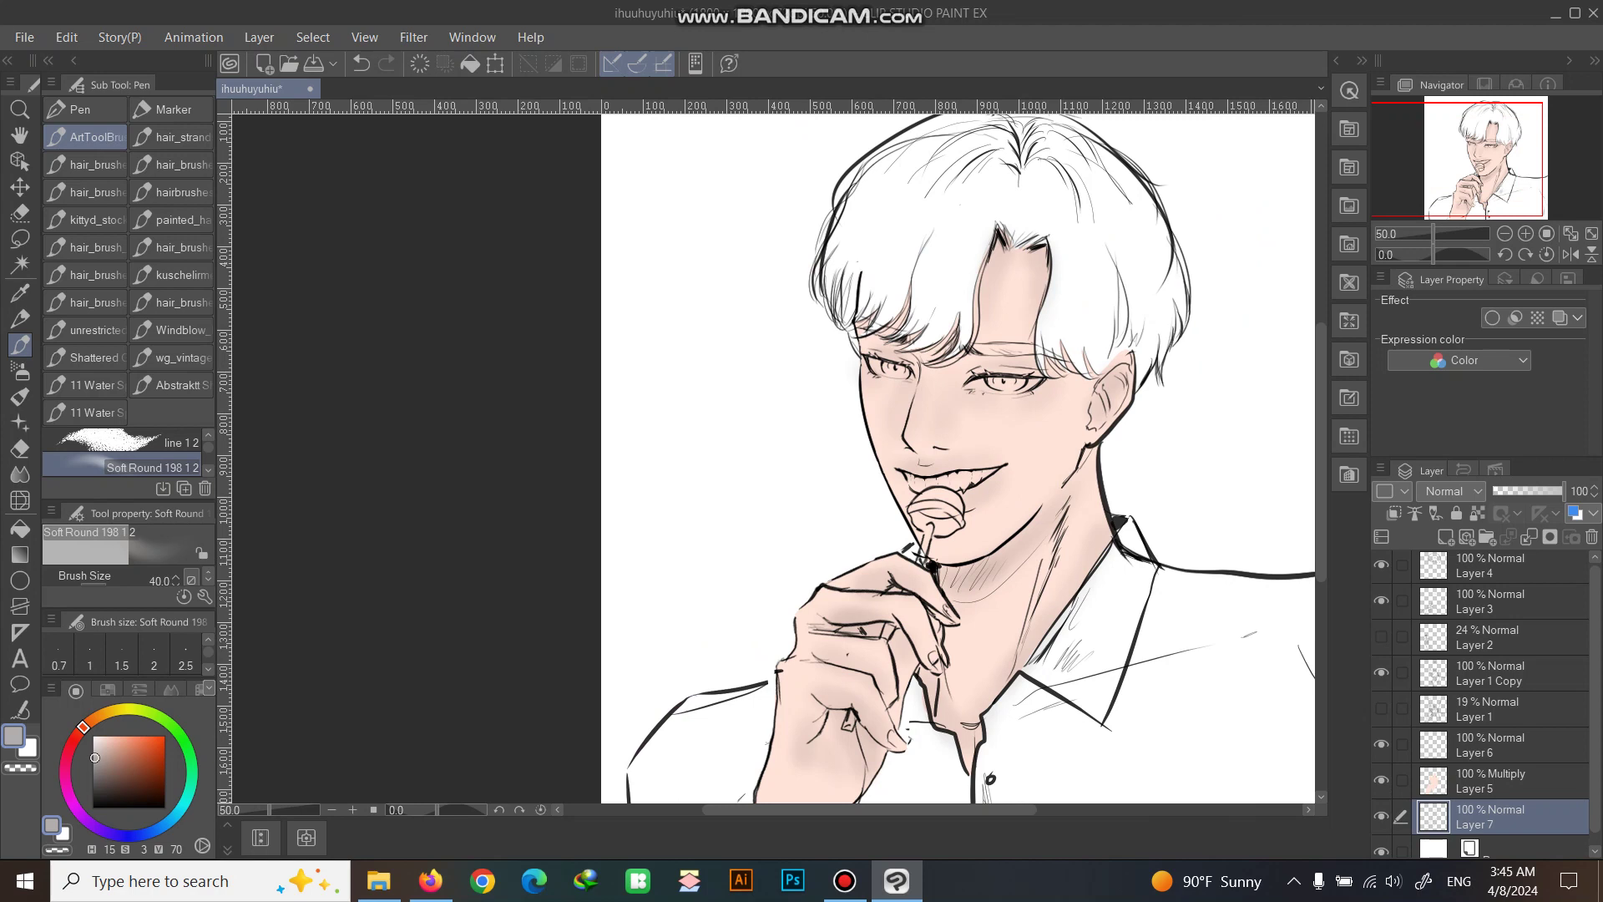
Lower Layer 7's opacity to 69% and add a new layer above Layer 5, clipped to the layer below.
{"action": "left_click_drag", "start_coordinate": [1563, 491], "coordinate": [1541, 491]}
{"action": "left_click", "coordinate": [1503, 781]}
{"action": "left_click", "coordinate": [1447, 537]}
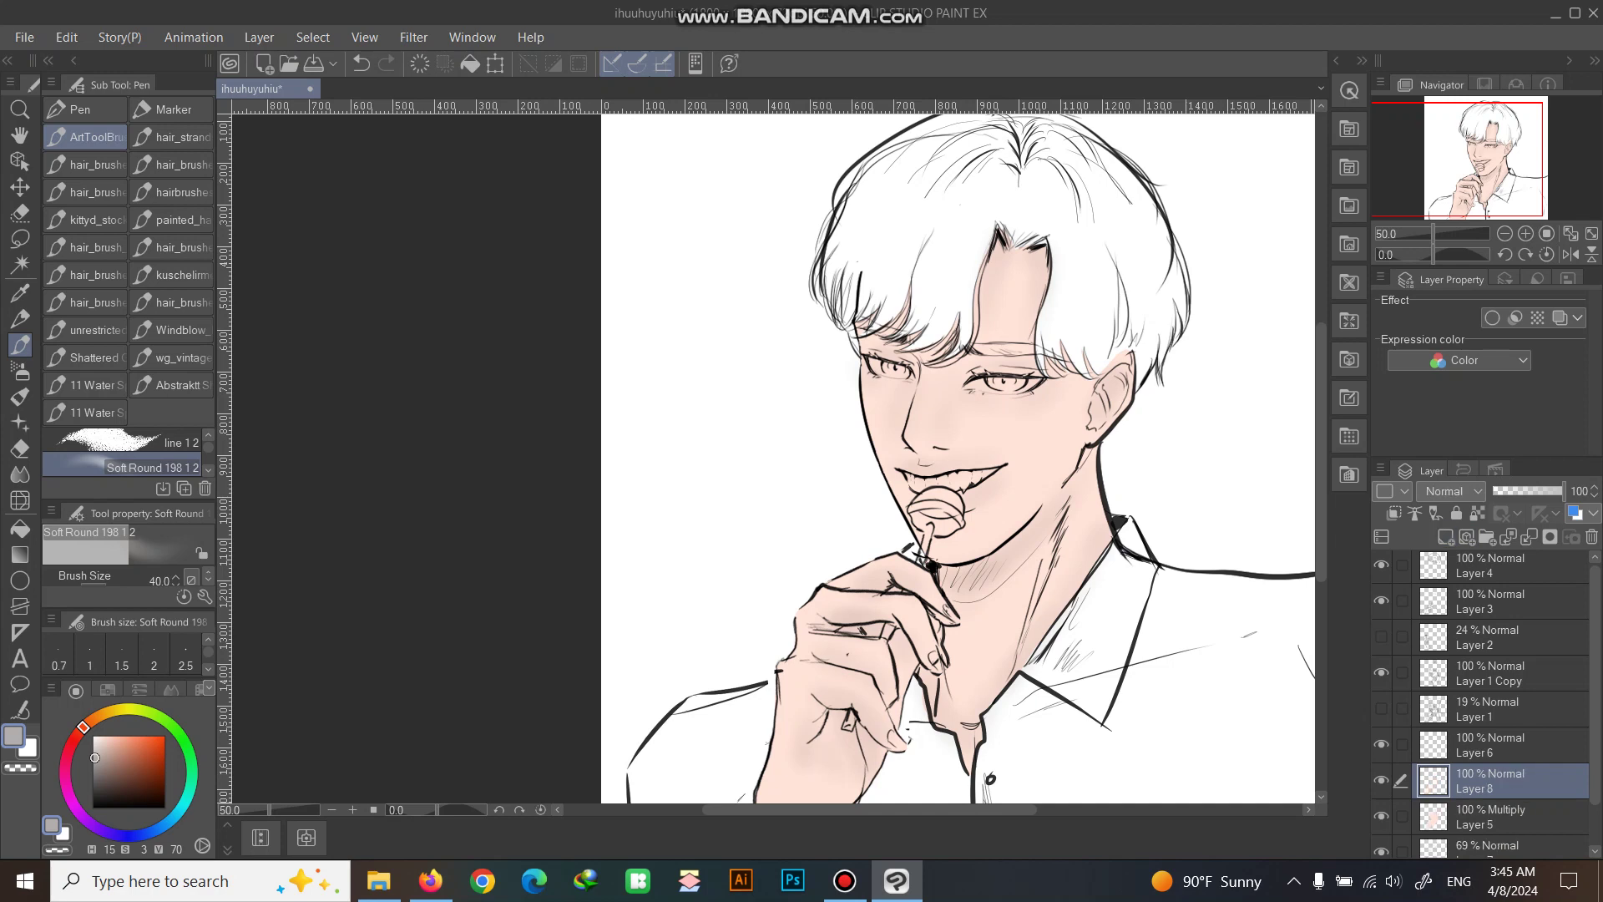
{"action": "left_click", "coordinate": [1394, 512]}
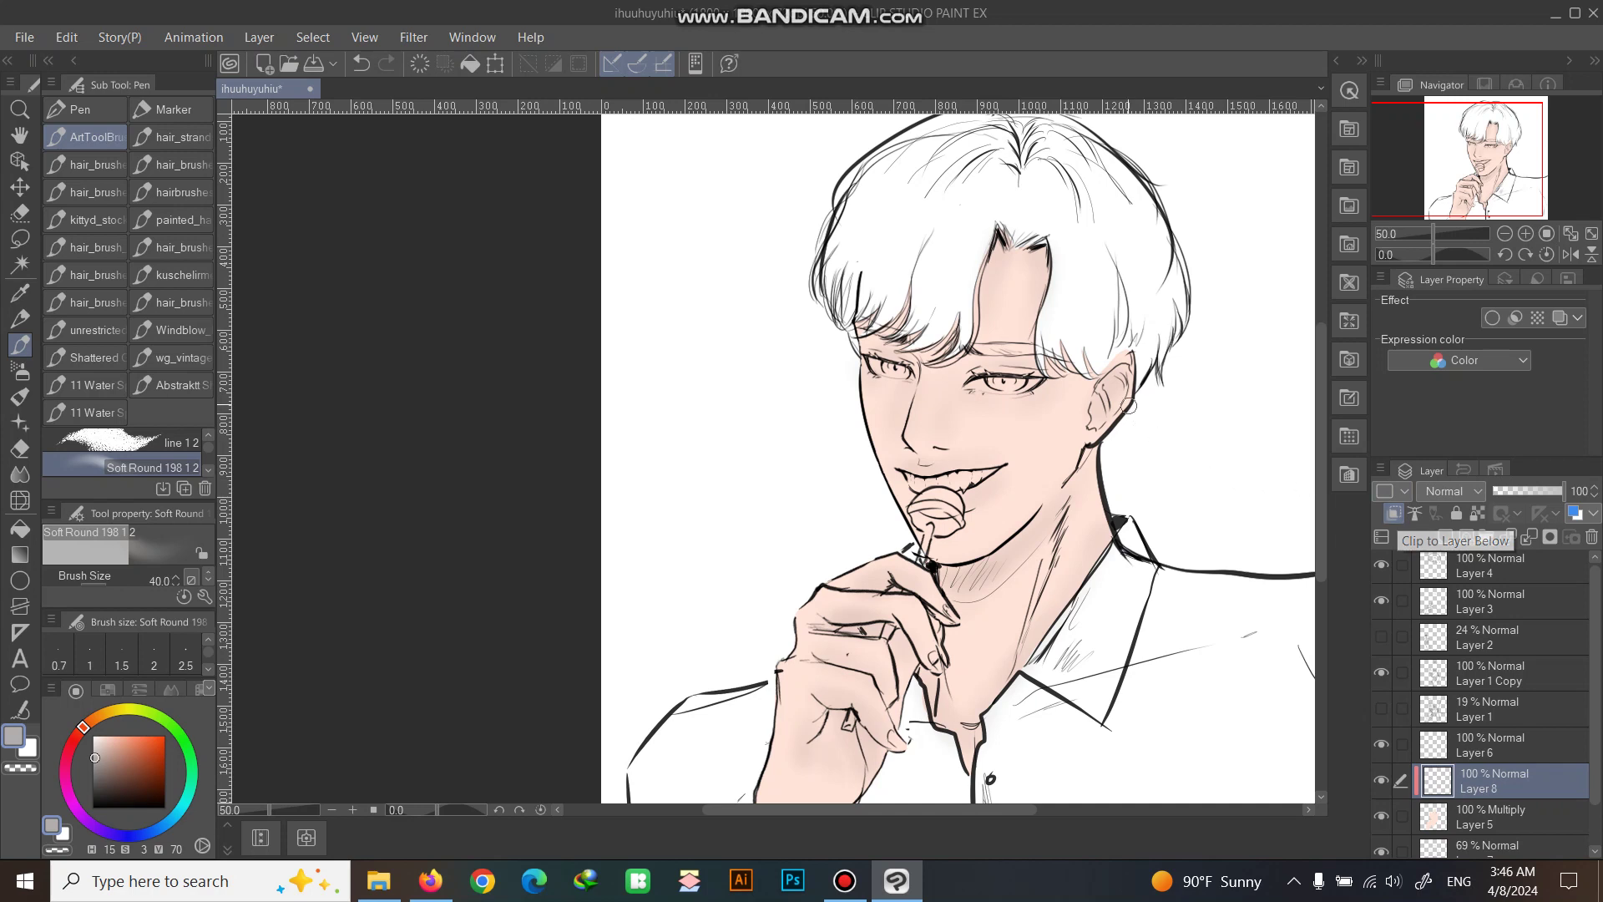
Choose the Lasso selection tool and set the drawing colour to a dark reddish brown (H 8, S 93, V 21).
{"action": "left_click_drag", "start_coordinate": [851, 469], "coordinate": [762, 454]}
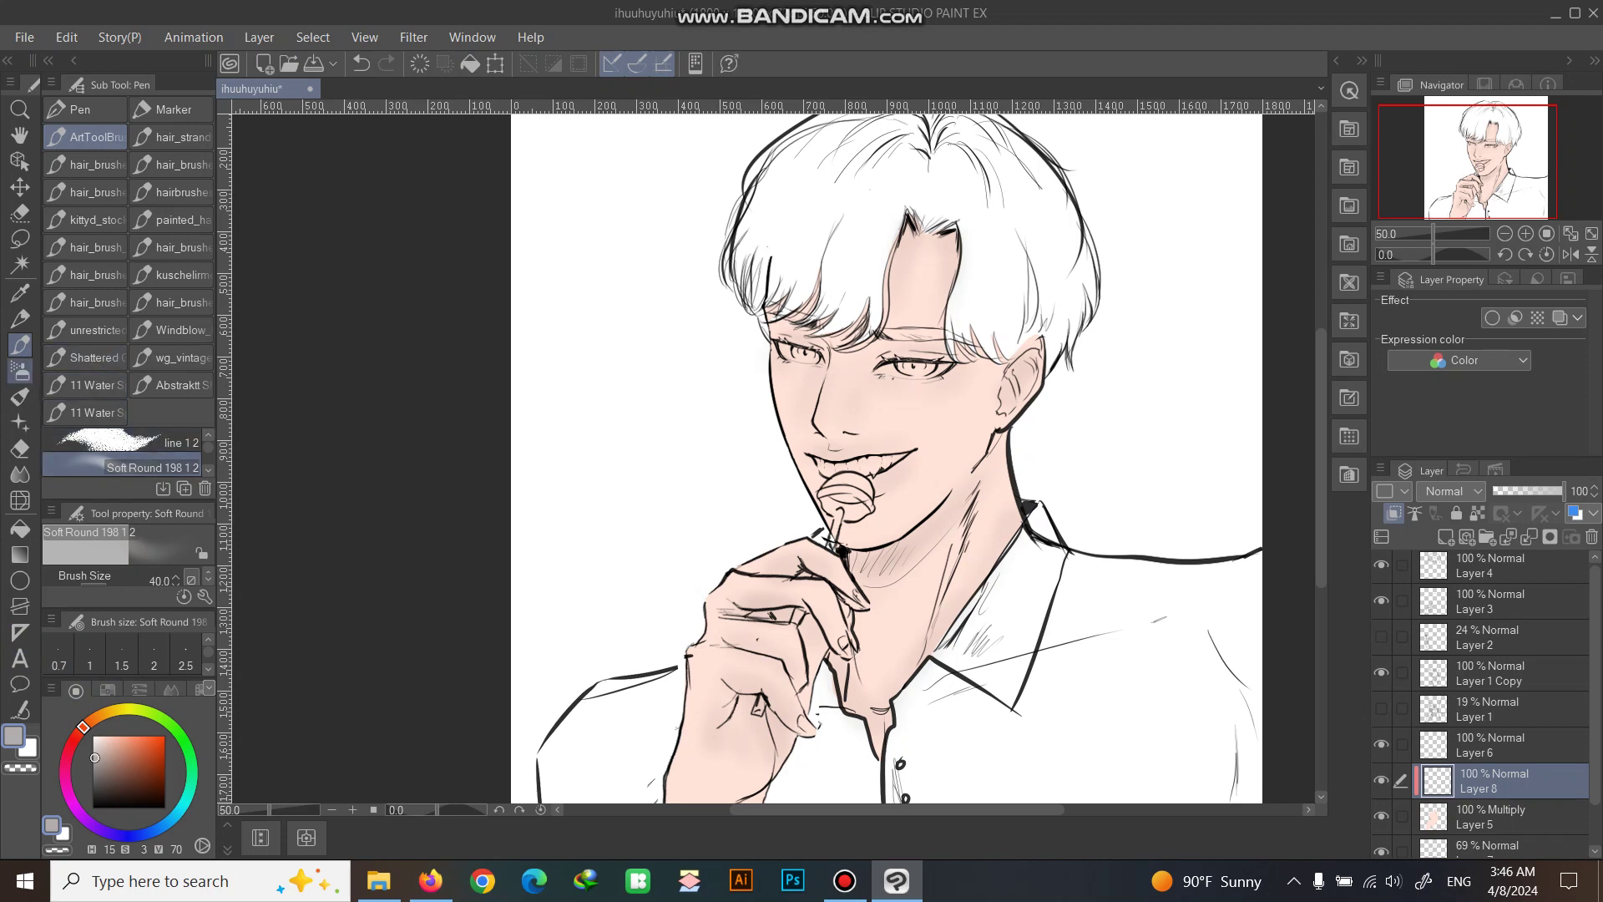
{"action": "left_click", "coordinate": [20, 238]}
{"action": "mouse_move", "coordinate": [94, 758]}
{"action": "left_mouse_down"}
{"action": "mouse_move", "coordinate": [125, 756]}
{"action": "mouse_move", "coordinate": [140, 784]}
{"action": "mouse_move", "coordinate": [141, 756]}
{"action": "mouse_move", "coordinate": [105, 755]}
{"action": "mouse_move", "coordinate": [156, 787]}
{"action": "left_mouse_up"}
{"action": "left_click_drag", "start_coordinate": [83, 727], "coordinate": [77, 734]}
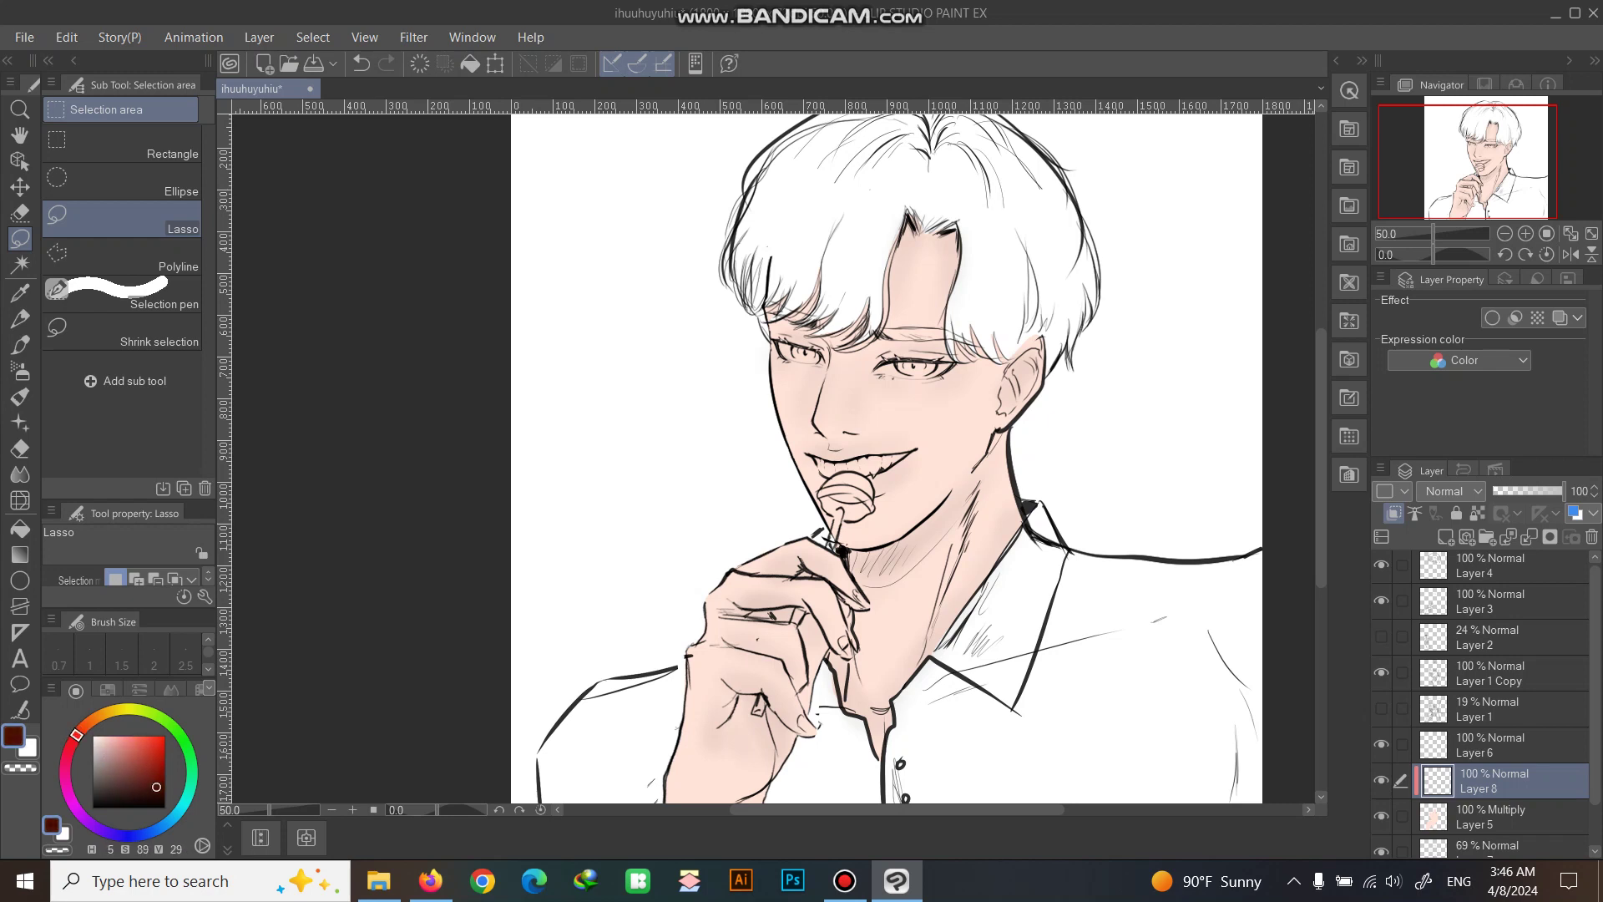
{"action": "left_click_drag", "start_coordinate": [156, 787], "coordinate": [160, 793]}
{"action": "left_click_drag", "start_coordinate": [77, 734], "coordinate": [78, 732]}
Lasso the cast-shadow area under the jaw and add the shadow side of the face, from fringe to chin.
{"action": "left_click_drag", "start_coordinate": [853, 582], "coordinate": [857, 584]}
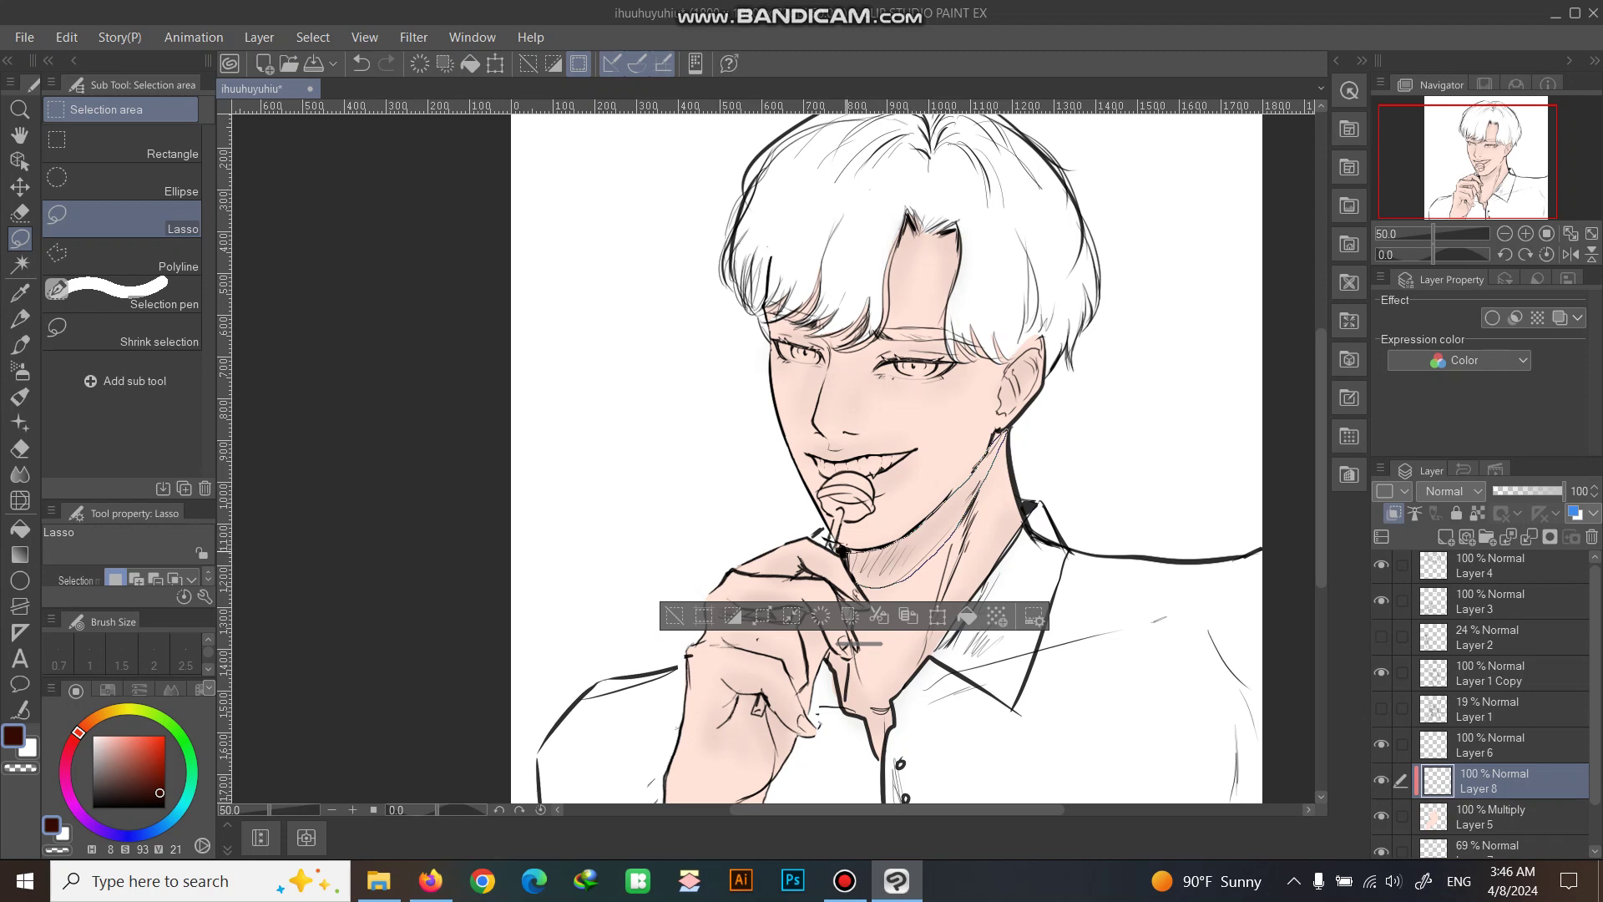
{"action": "left_click_drag", "start_coordinate": [849, 572], "coordinate": [864, 586]}
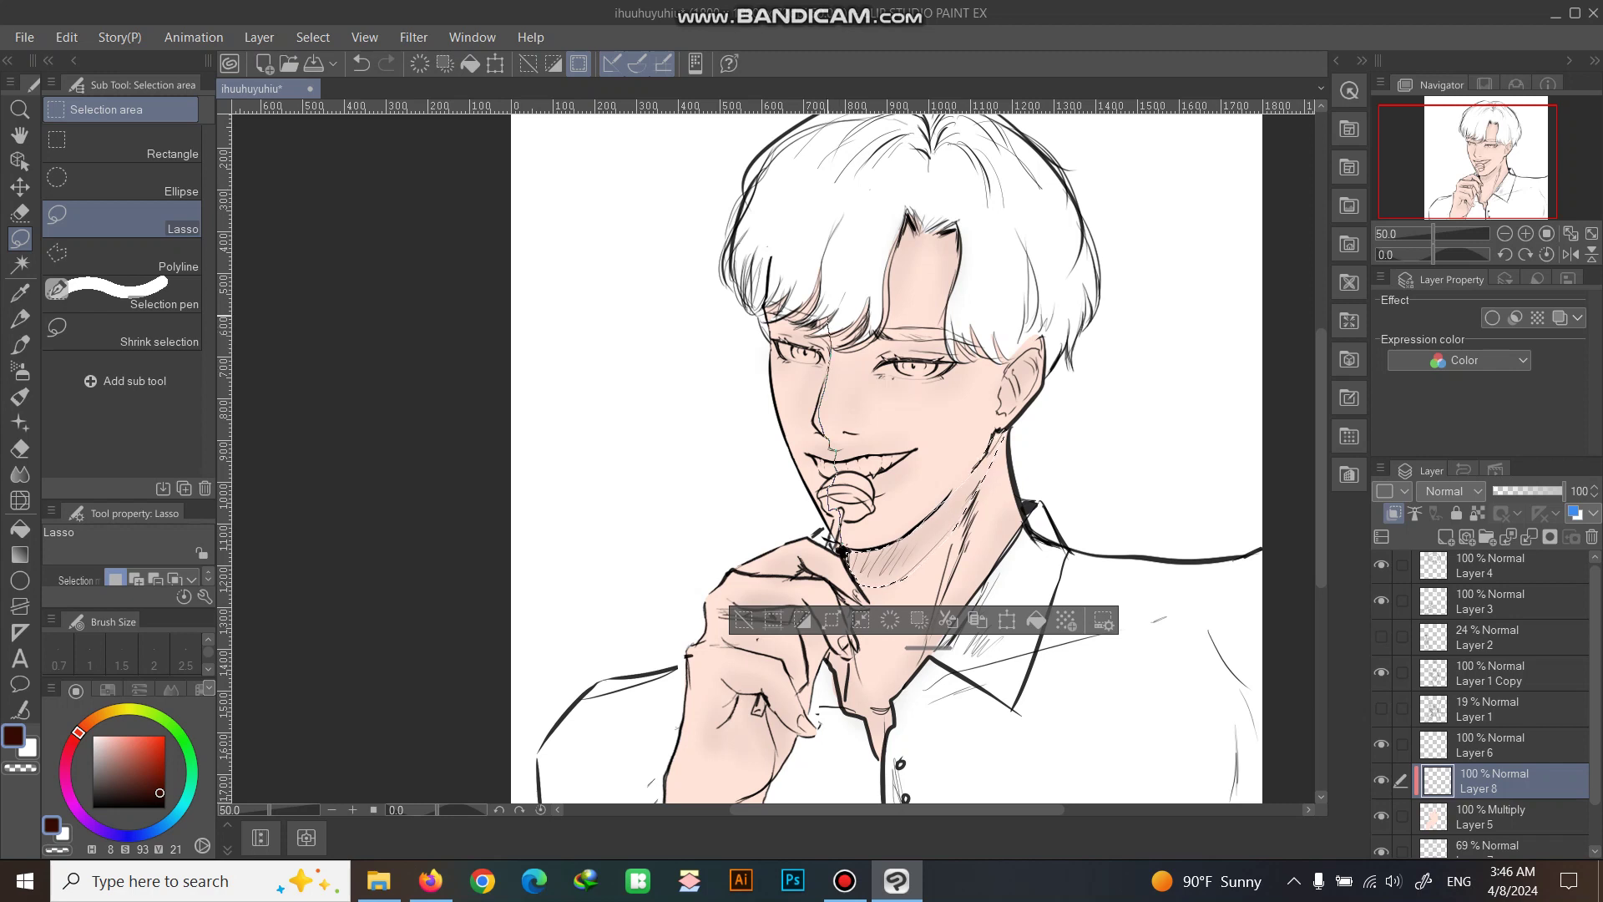
{"action": "mouse_move", "coordinate": [828, 316]}
{"action": "left_mouse_down"}
{"action": "mouse_move", "coordinate": [783, 277]}
{"action": "mouse_move", "coordinate": [759, 298]}
{"action": "left_mouse_up"}
{"action": "mouse_move", "coordinate": [762, 354]}
{"action": "left_mouse_down"}
{"action": "mouse_move", "coordinate": [799, 499]}
{"action": "mouse_move", "coordinate": [831, 451]}
{"action": "left_mouse_up"}
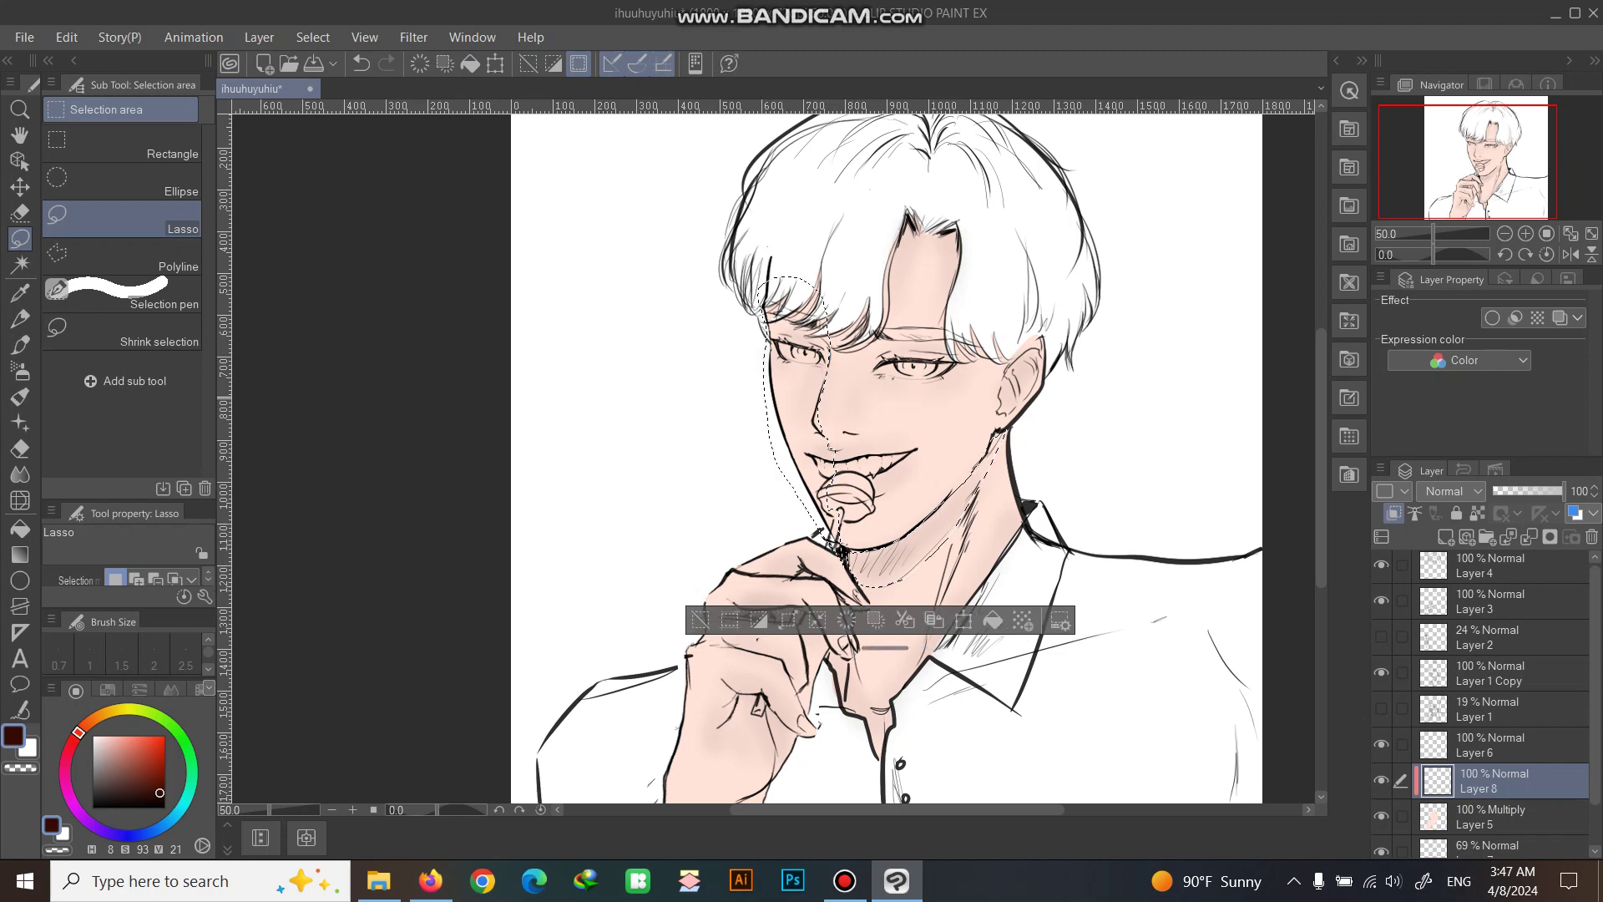
Extend the selection with shadow shapes on the fingers and palm, under the nose, inside the ear and on the neck behind the hand.
{"action": "left_click_drag", "start_coordinate": [835, 517], "coordinate": [920, 382]}
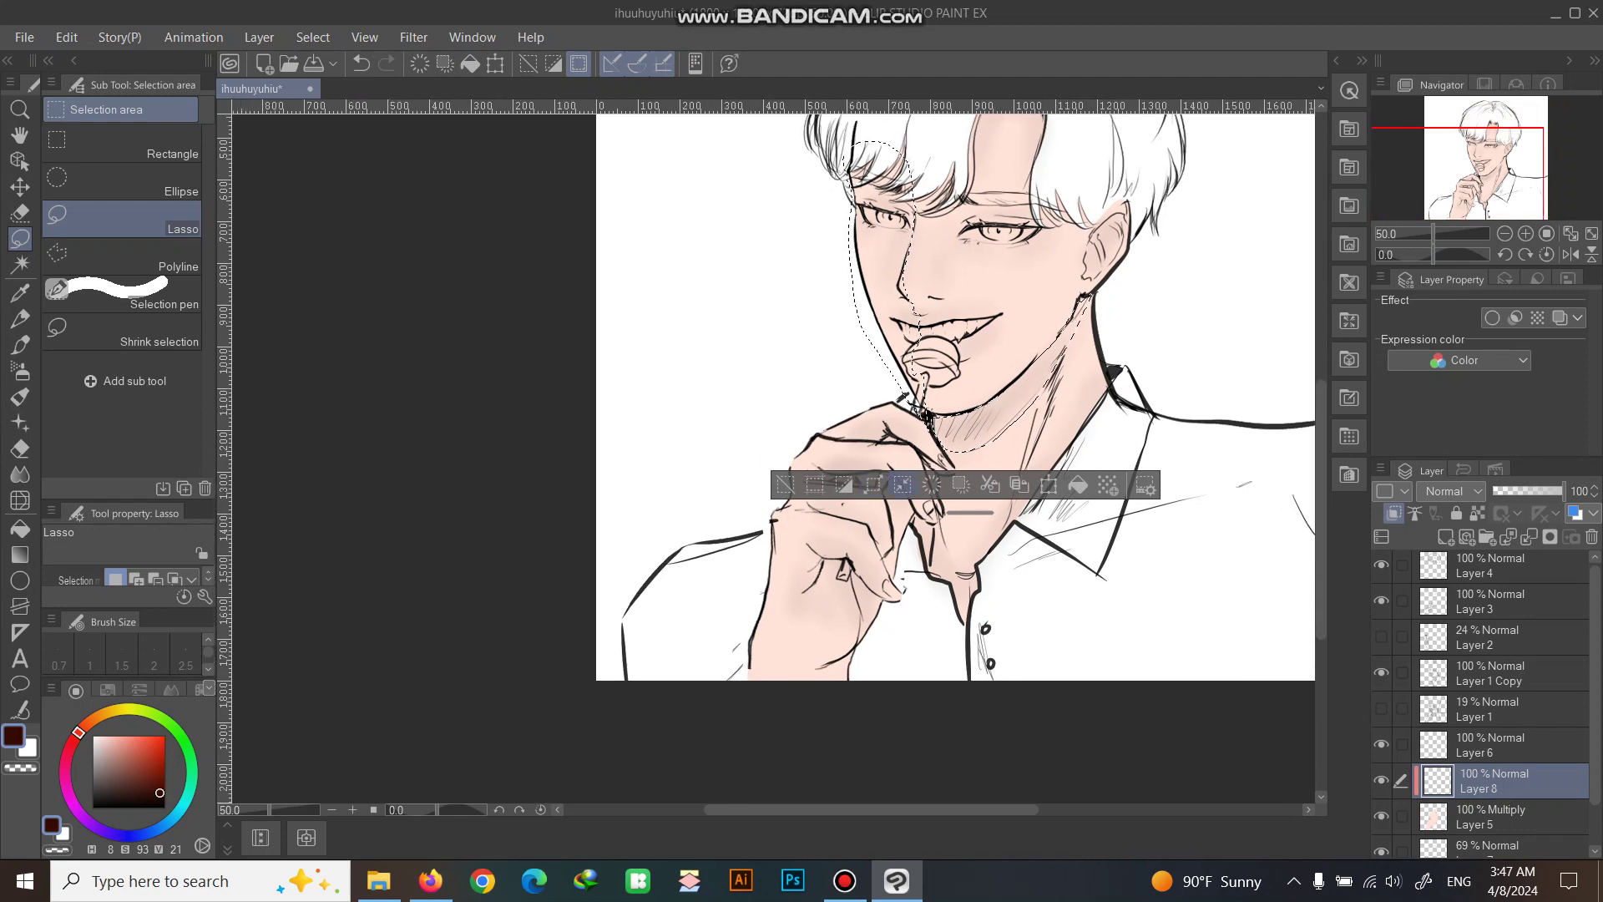
{"action": "left_click_drag", "start_coordinate": [968, 512], "coordinate": [642, 382]}
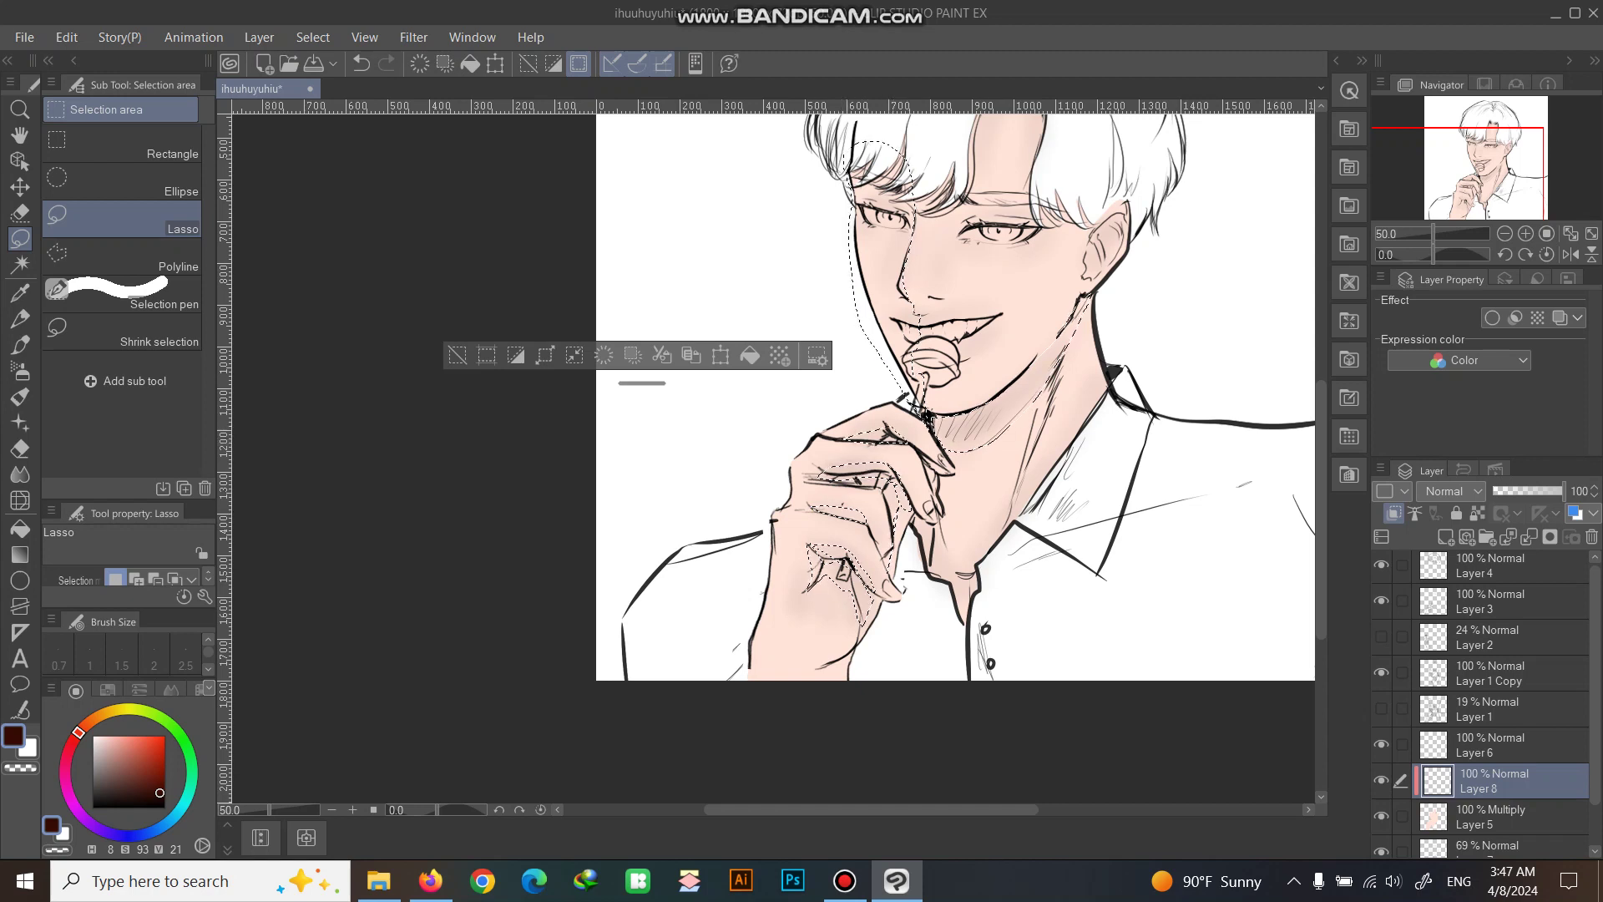
{"action": "left_click_drag", "start_coordinate": [1157, 417], "coordinate": [1166, 502]}
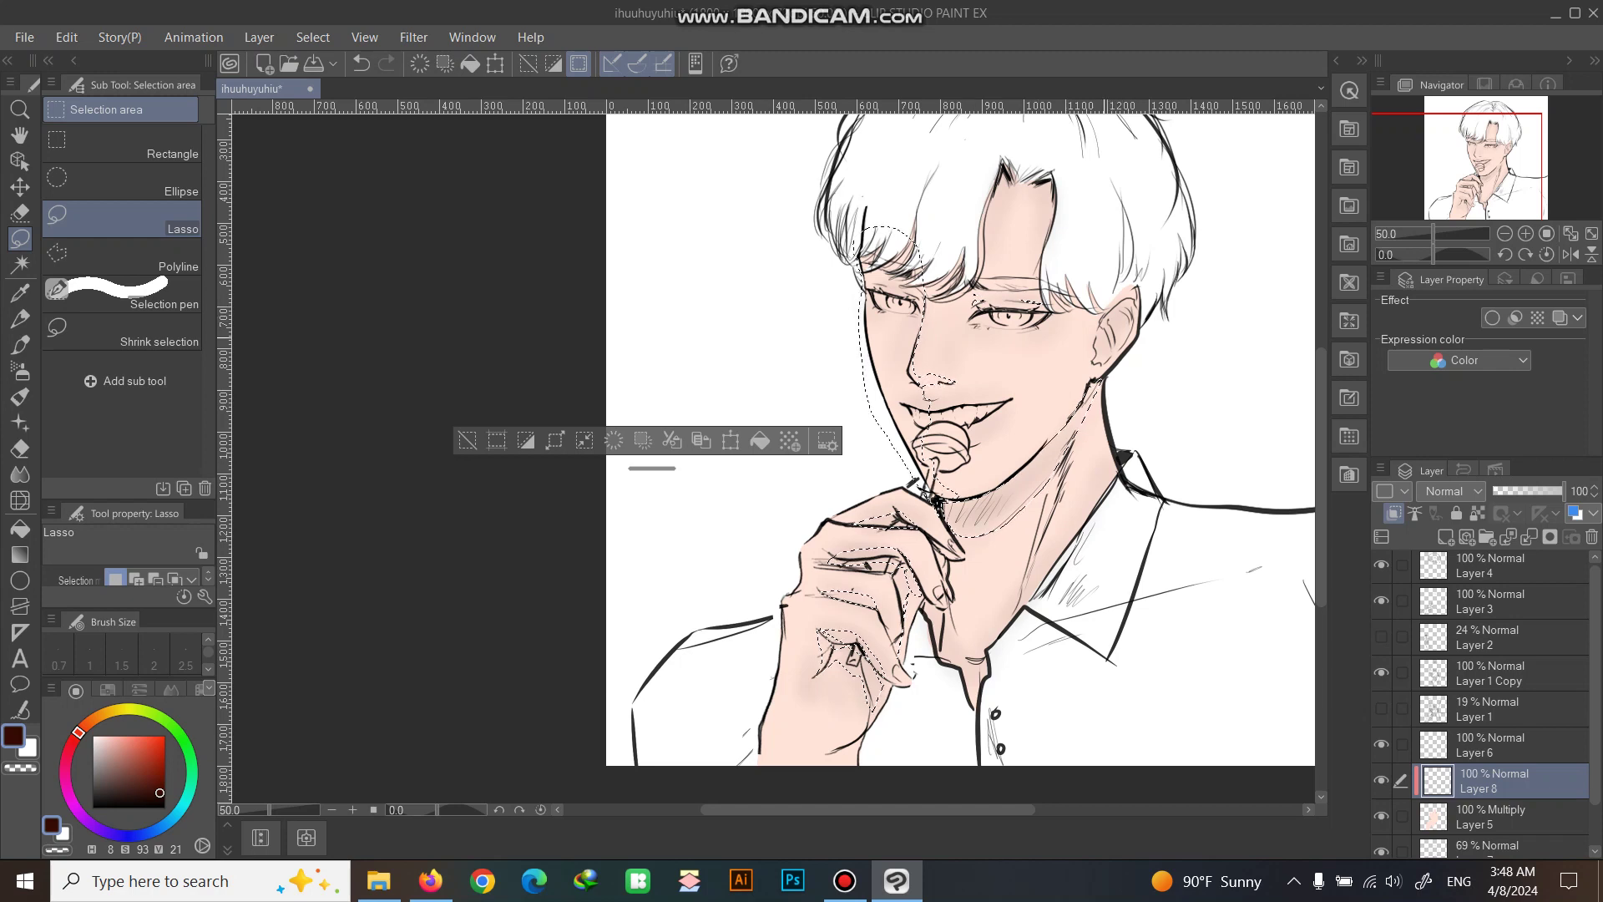
{"action": "mouse_move", "coordinate": [1104, 336]}
{"action": "left_mouse_down"}
{"action": "mouse_move", "coordinate": [1096, 364]}
{"action": "mouse_move", "coordinate": [1095, 340]}
{"action": "left_mouse_up"}
{"action": "left_click_drag", "start_coordinate": [957, 563], "coordinate": [970, 660]}
Paint dark brown shadows across the selected areas with the Soft Round brush at size 300, and deselect.
{"action": "left_click", "coordinate": [20, 318]}
{"action": "left_click", "coordinate": [20, 345]}
{"action": "key", "text": "bracketright"}
{"action": "key", "text": "bracketright"}
{"action": "key", "text": "bracketright"}
{"action": "key", "text": "bracketright"}
{"action": "key", "text": "bracketright"}
{"action": "key", "text": "bracketright"}
{"action": "key", "text": "bracketright"}
{"action": "key", "text": "bracketright"}
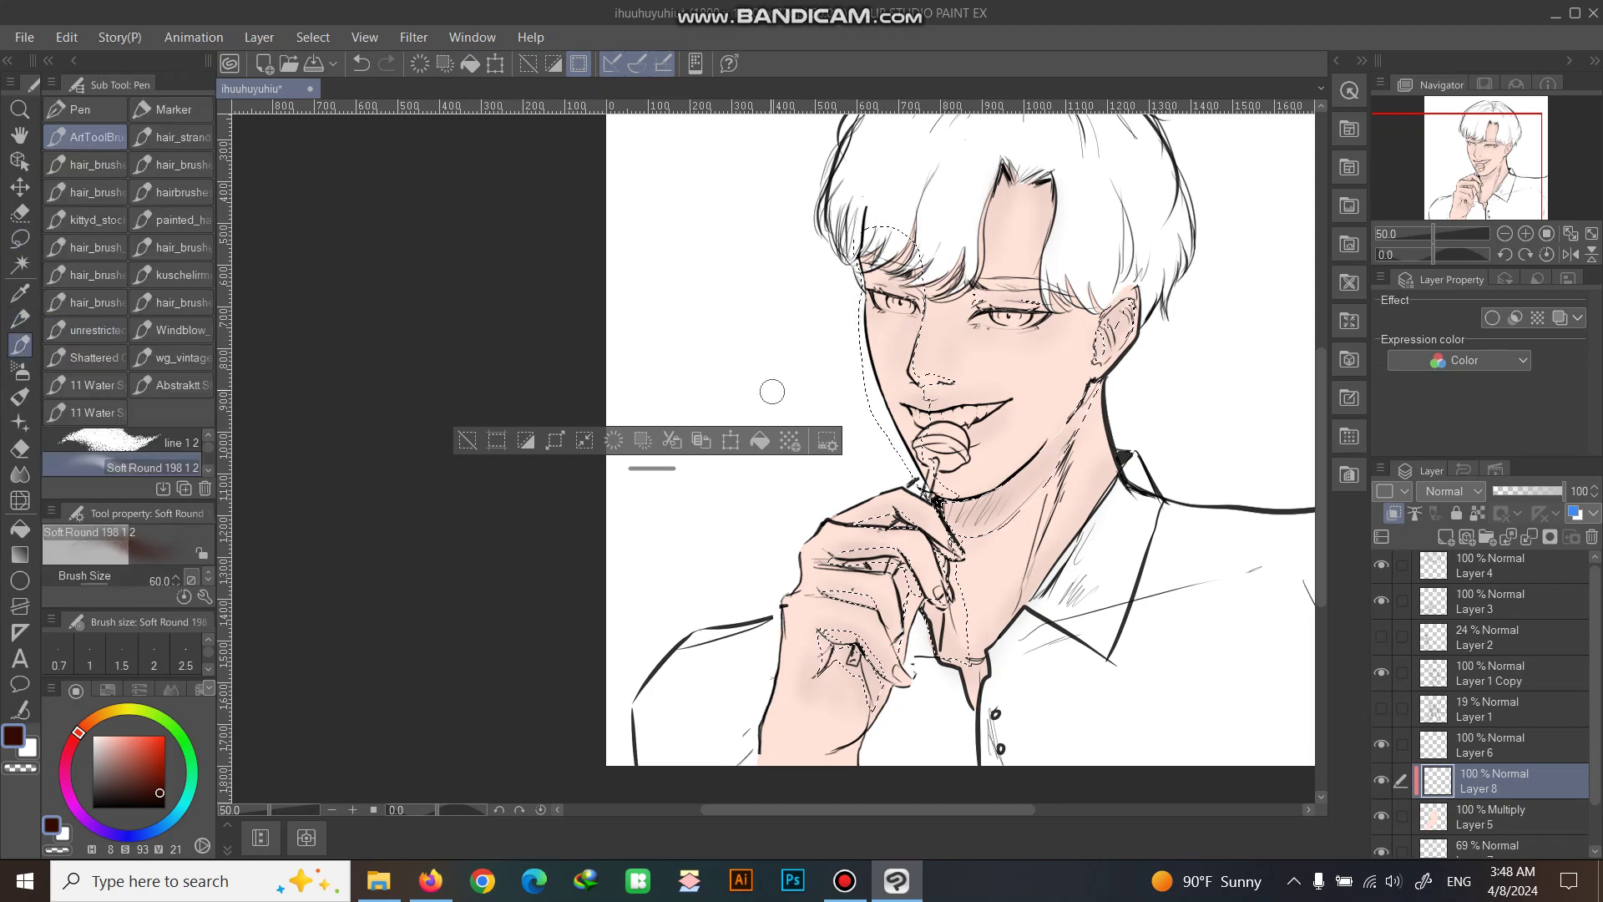
{"action": "key", "text": "bracketright"}
{"action": "key", "text": "bracketright"}
{"action": "key", "text": "bracketright"}
{"action": "mouse_move", "coordinate": [912, 247]}
{"action": "left_mouse_down"}
{"action": "mouse_move", "coordinate": [981, 253]}
{"action": "mouse_move", "coordinate": [794, 492]}
{"action": "mouse_move", "coordinate": [1038, 376]}
{"action": "mouse_move", "coordinate": [975, 493]}
{"action": "mouse_move", "coordinate": [817, 673]}
{"action": "mouse_move", "coordinate": [1072, 531]}
{"action": "mouse_move", "coordinate": [878, 673]}
{"action": "mouse_move", "coordinate": [848, 727]}
{"action": "mouse_move", "coordinate": [1129, 508]}
{"action": "mouse_move", "coordinate": [979, 508]}
{"action": "mouse_move", "coordinate": [855, 541]}
{"action": "mouse_move", "coordinate": [1032, 336]}
{"action": "left_mouse_up"}
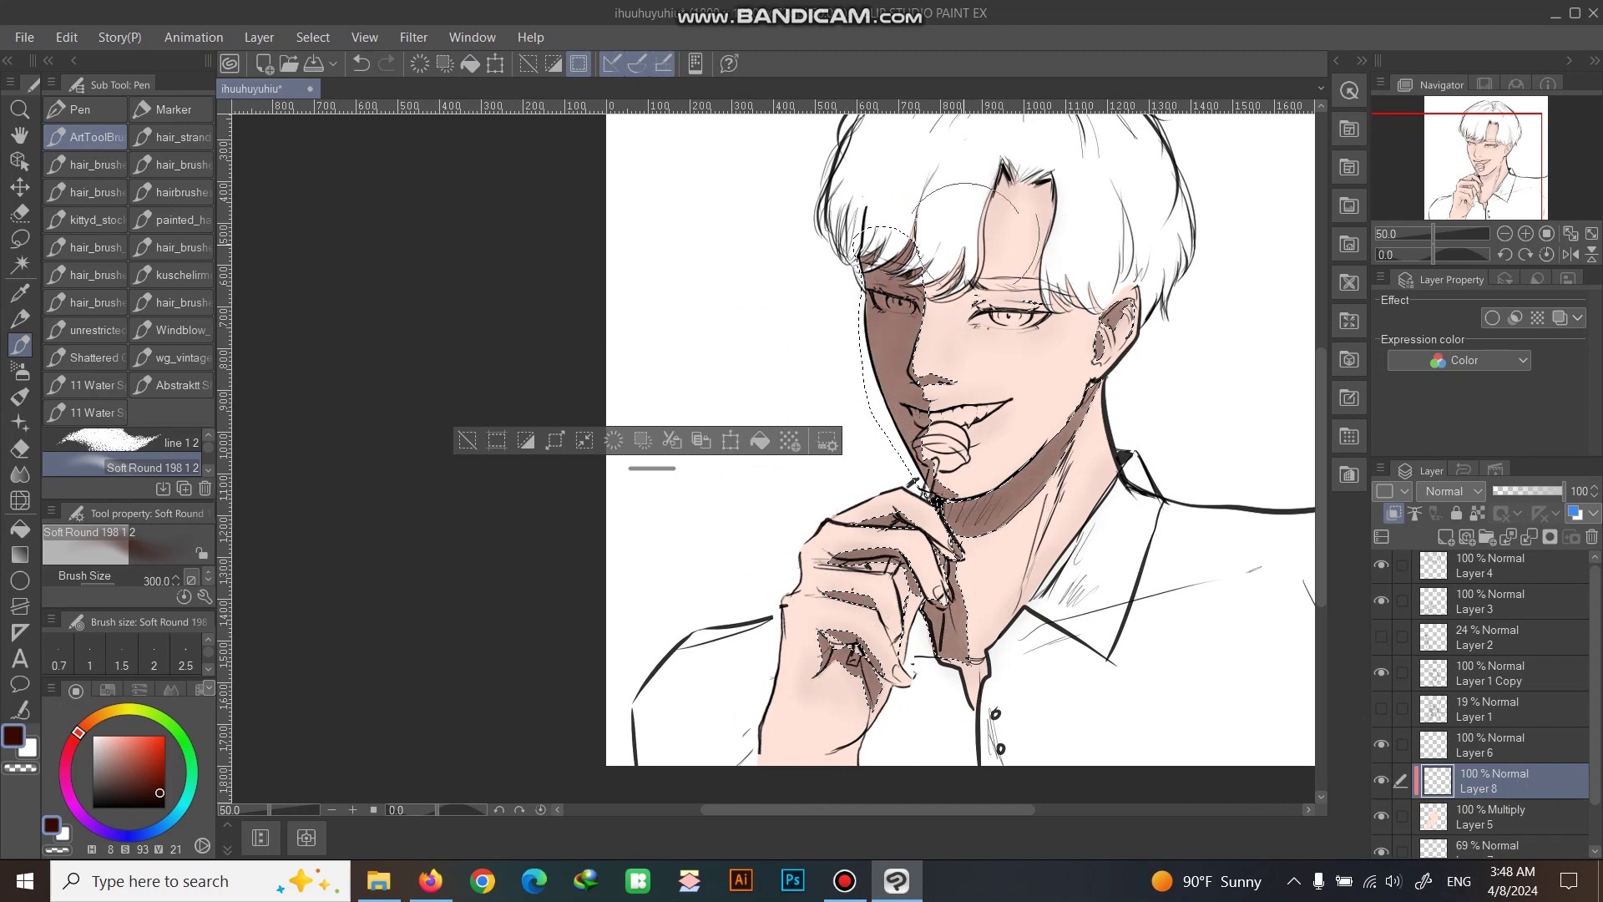
{"action": "left_click_drag", "start_coordinate": [843, 660], "coordinate": [948, 626]}
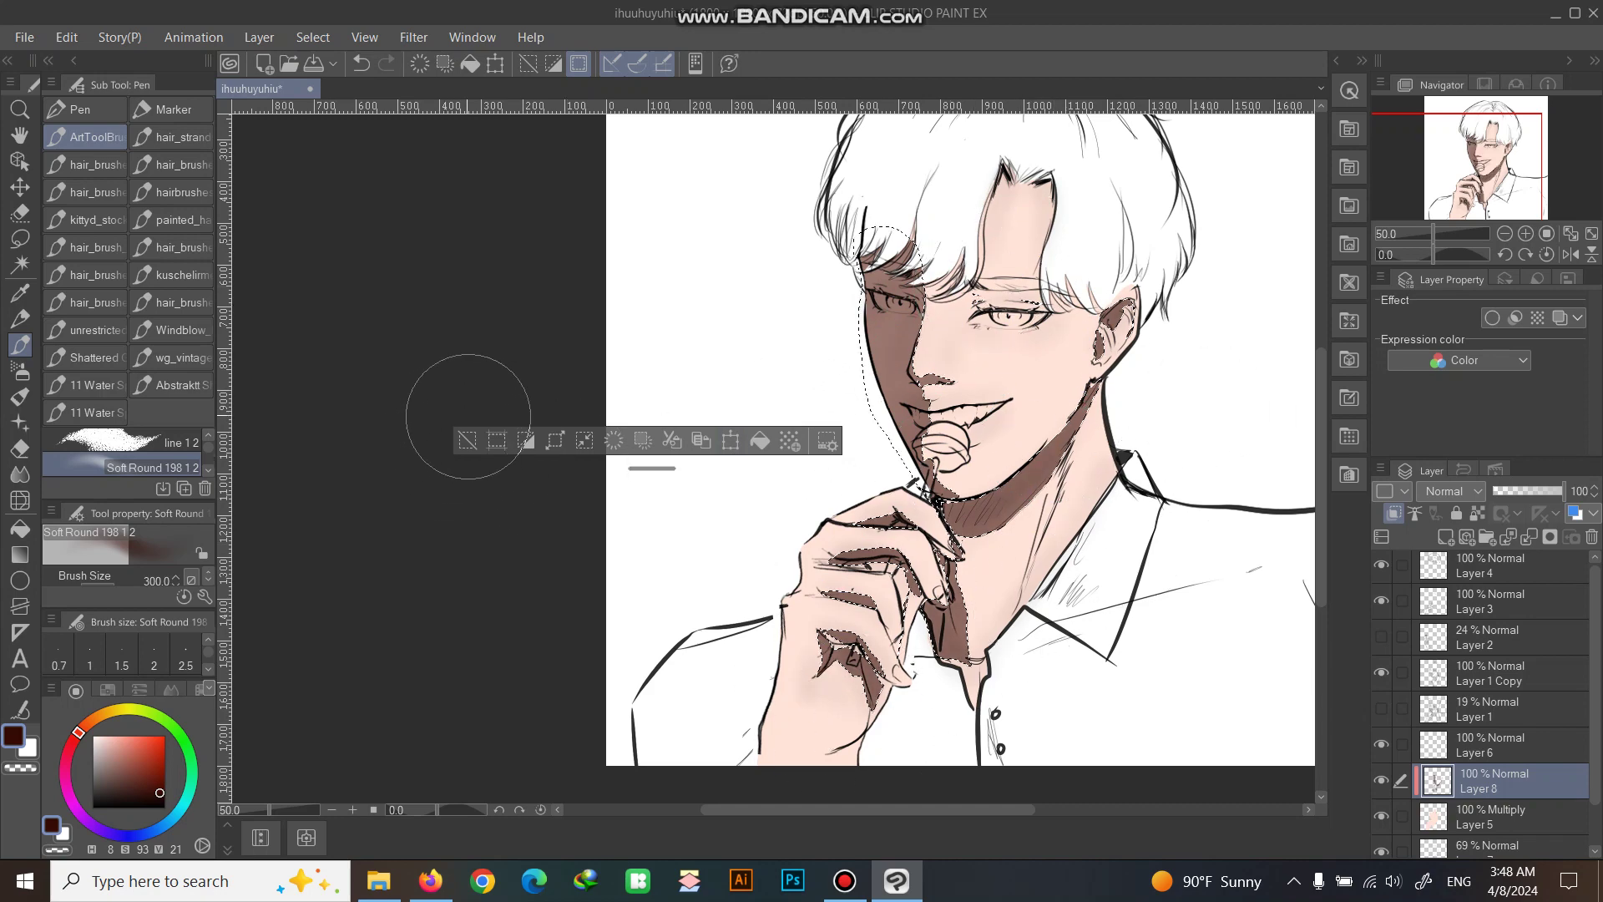
{"action": "left_click", "coordinate": [468, 440]}
Try to erase reflected light into the cheek's dark shadow with the Soft eraser at size 60, and undo it.
{"action": "scroll", "coordinate": [1095, 565], "scroll_direction": "down", "scroll_amount": 1}
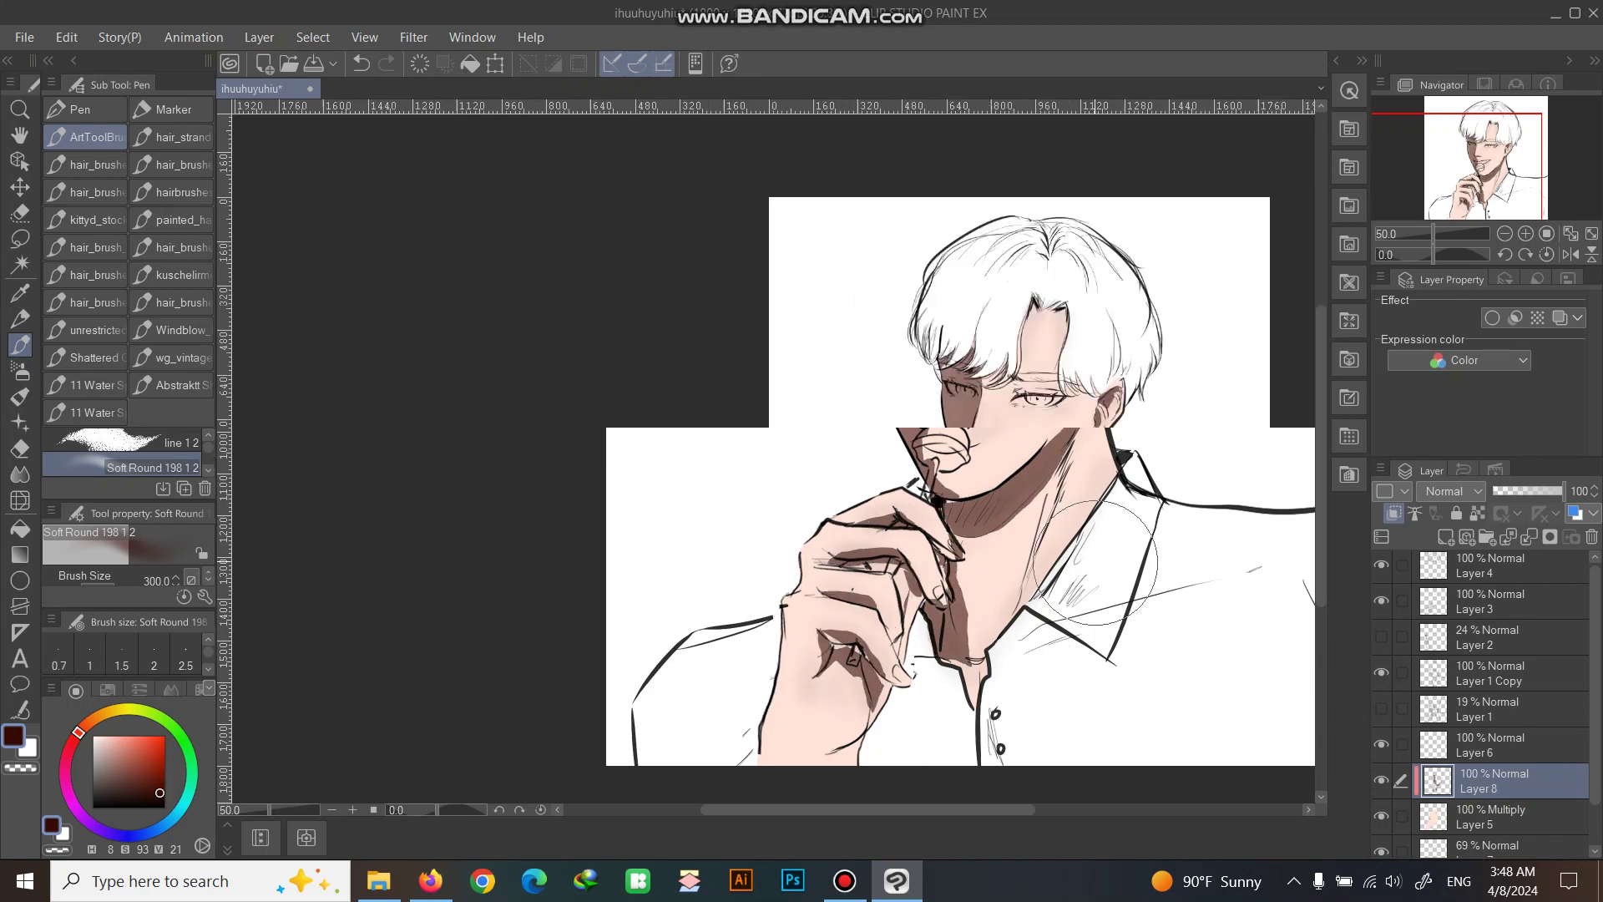
{"action": "scroll", "coordinate": [1089, 562], "scroll_direction": "up", "scroll_amount": 1}
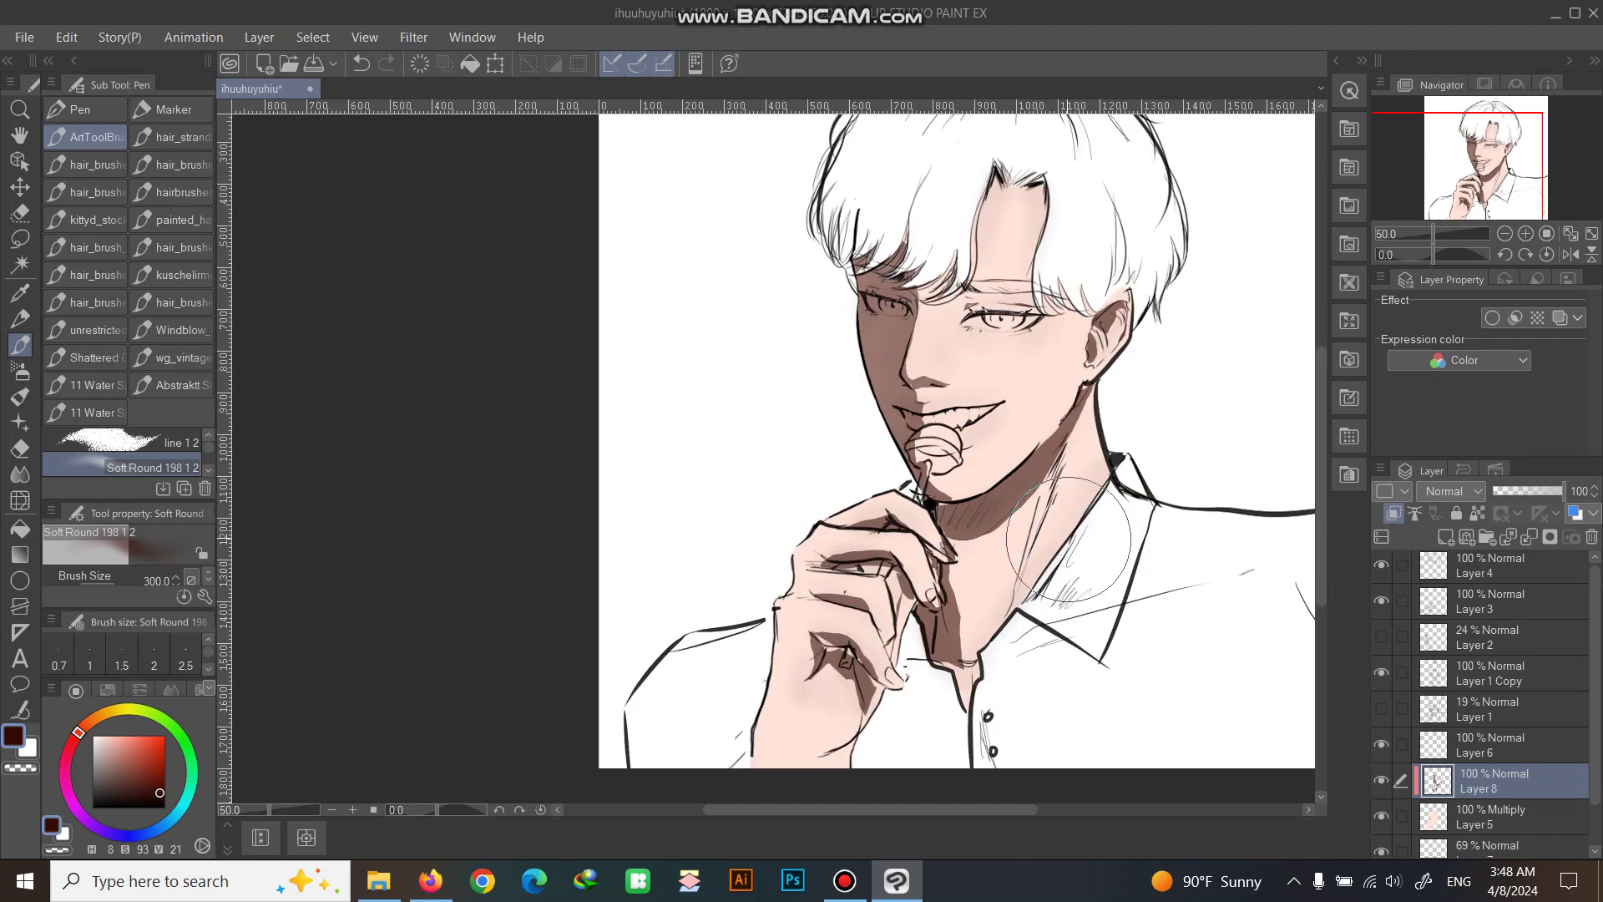
{"action": "scroll", "coordinate": [1075, 529], "scroll_direction": "up", "scroll_amount": 1}
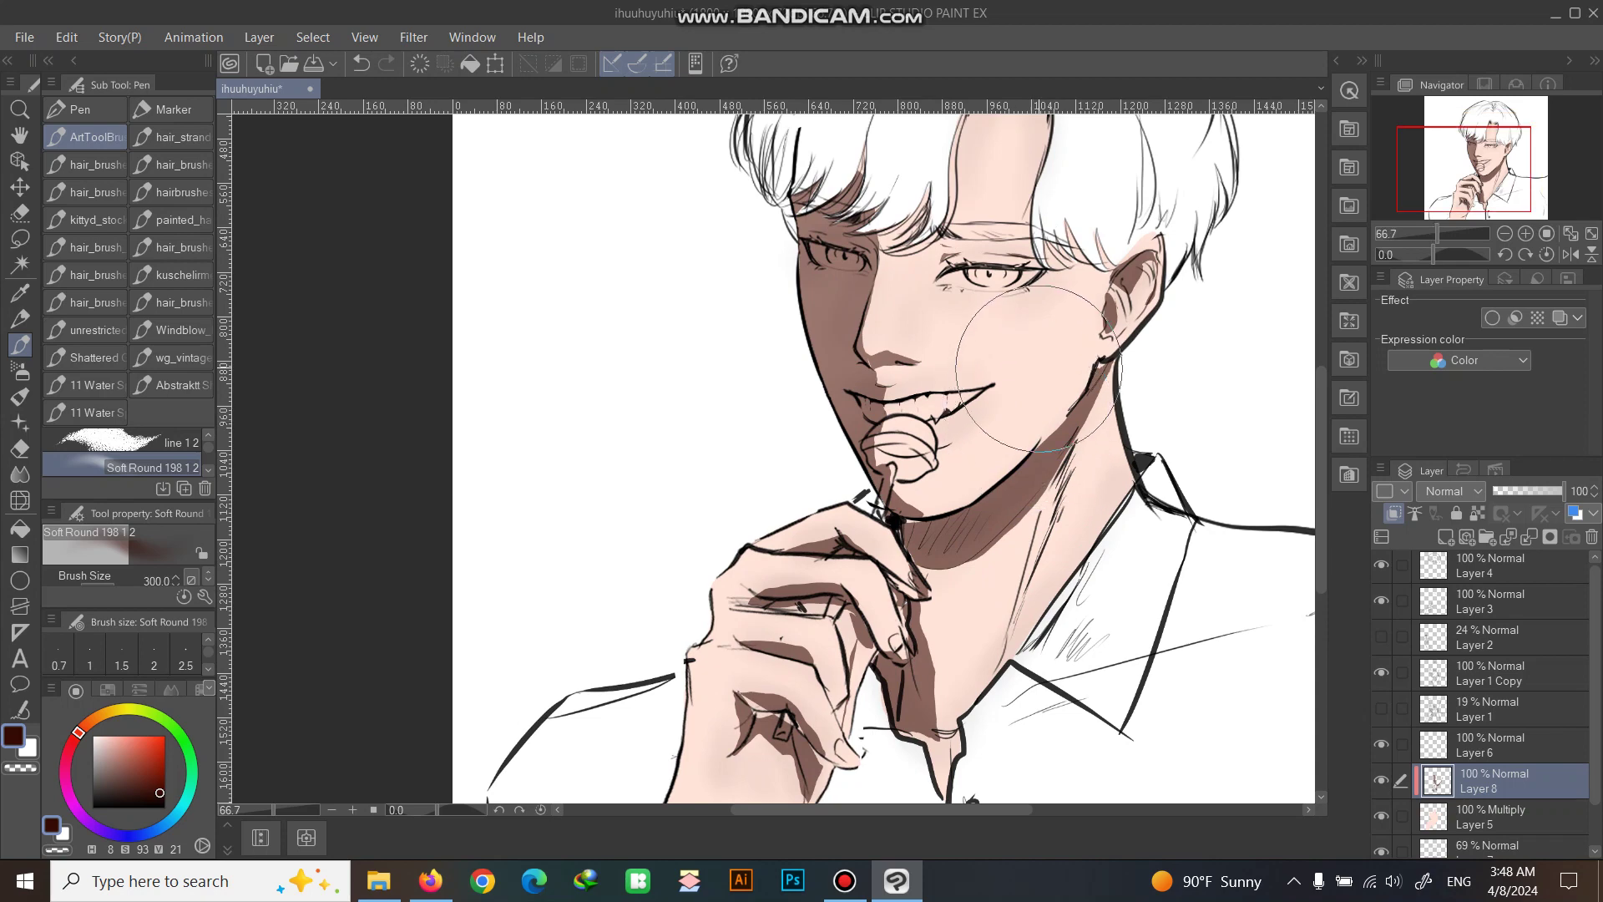
{"action": "scroll", "coordinate": [1075, 529], "scroll_direction": "up", "scroll_amount": 1}
{"action": "left_click_drag", "start_coordinate": [1076, 529], "coordinate": [1116, 629]}
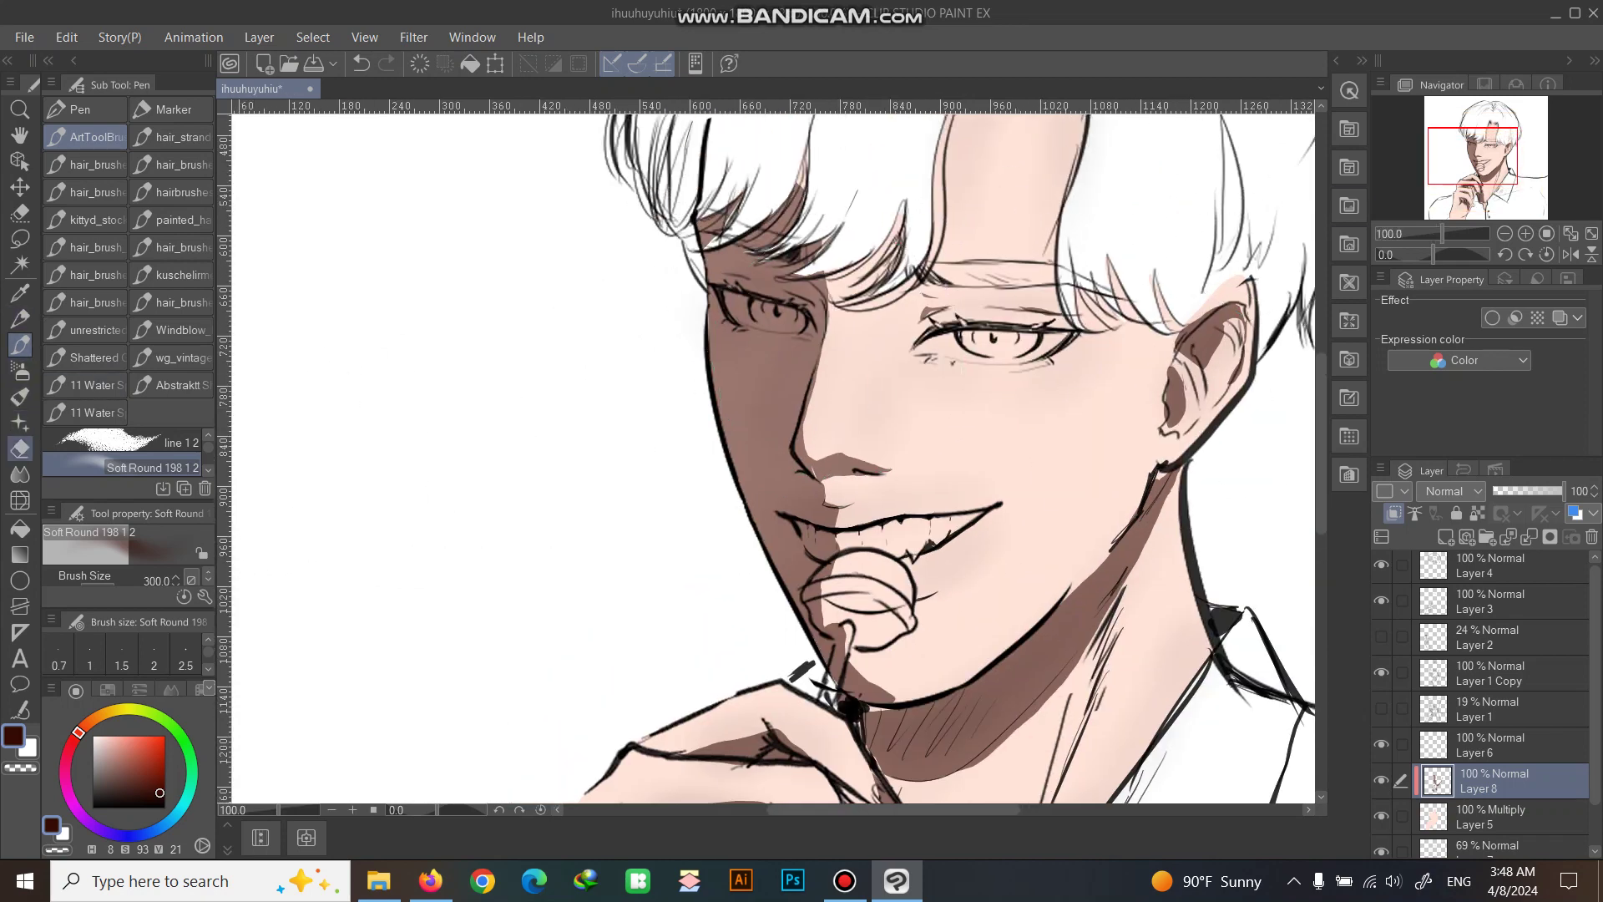
{"action": "left_click", "coordinate": [21, 449]}
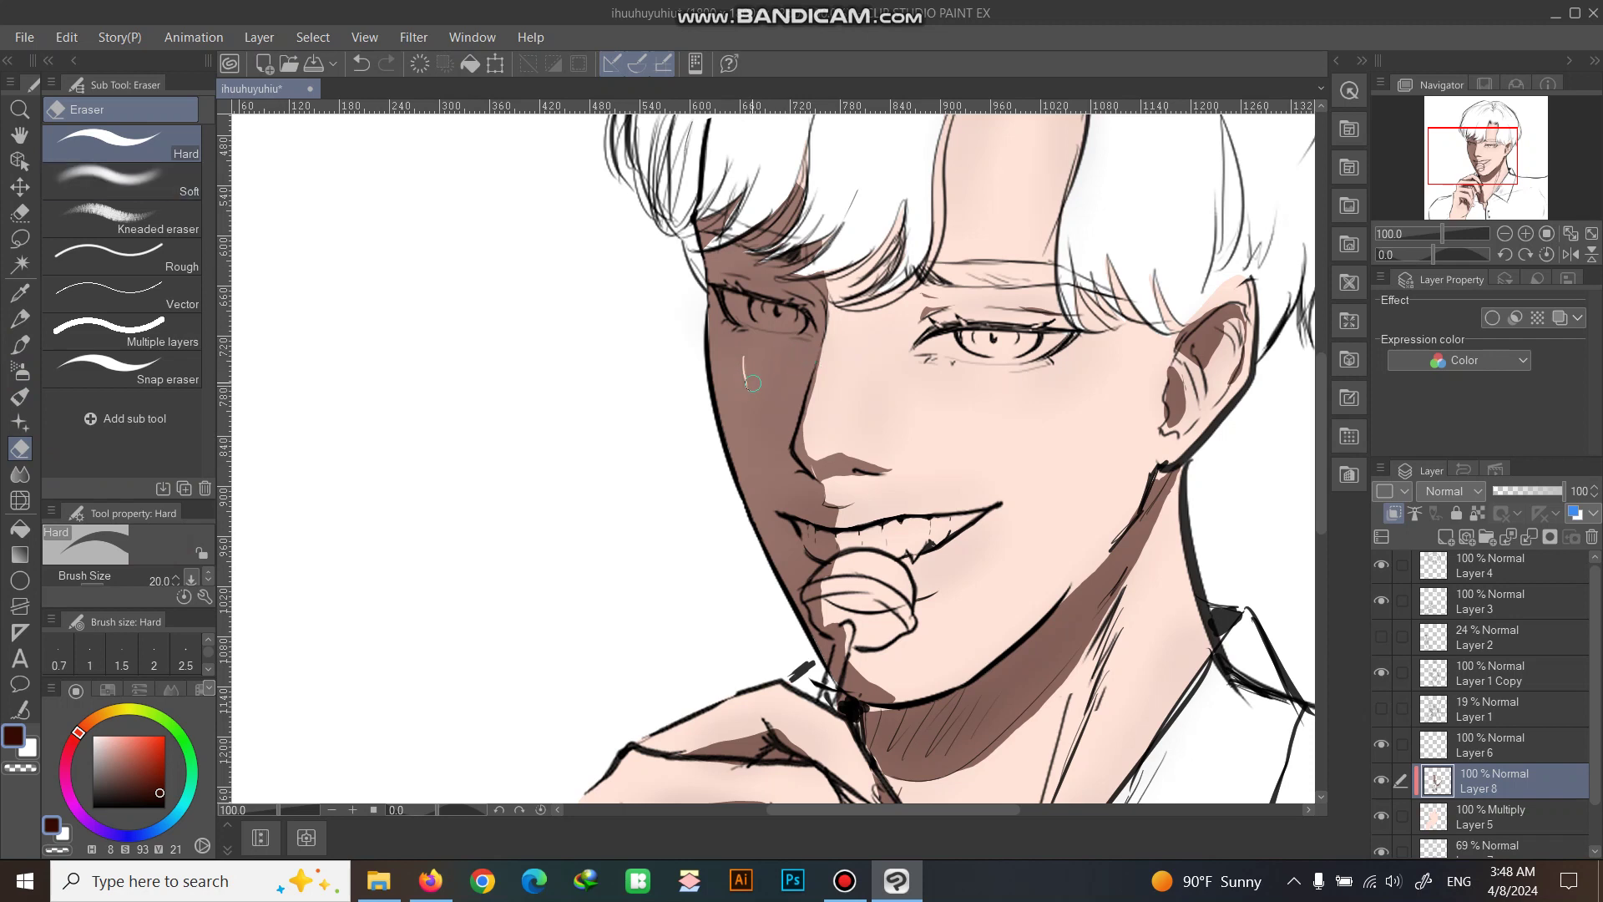
{"action": "left_click", "coordinate": [121, 180]}
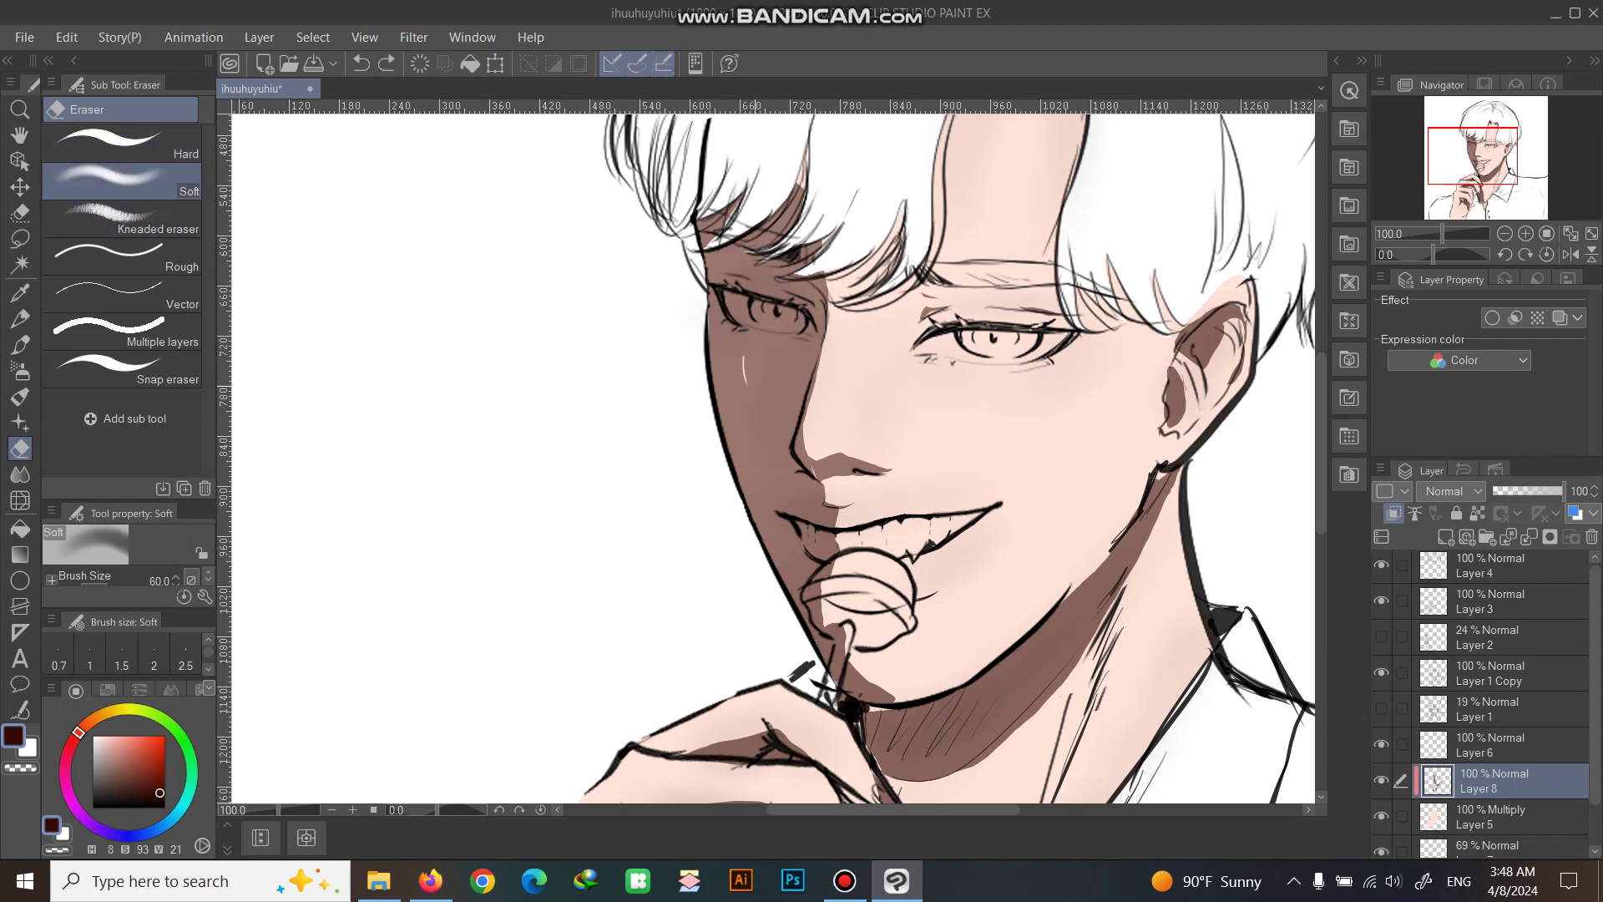
{"action": "mouse_move", "coordinate": [746, 379]}
{"action": "left_mouse_down"}
{"action": "mouse_move", "coordinate": [751, 425]}
{"action": "mouse_move", "coordinate": [779, 365]}
{"action": "mouse_move", "coordinate": [744, 361]}
{"action": "mouse_move", "coordinate": [769, 360]}
{"action": "mouse_move", "coordinate": [745, 359]}
{"action": "mouse_move", "coordinate": [751, 405]}
{"action": "mouse_move", "coordinate": [774, 365]}
{"action": "mouse_move", "coordinate": [742, 360]}
{"action": "mouse_move", "coordinate": [760, 411]}
{"action": "mouse_move", "coordinate": [778, 364]}
{"action": "mouse_move", "coordinate": [747, 358]}
{"action": "mouse_move", "coordinate": [779, 360]}
{"action": "mouse_move", "coordinate": [738, 349]}
{"action": "mouse_move", "coordinate": [787, 349]}
{"action": "left_mouse_up"}
{"action": "key", "text": "ctrl+z"}
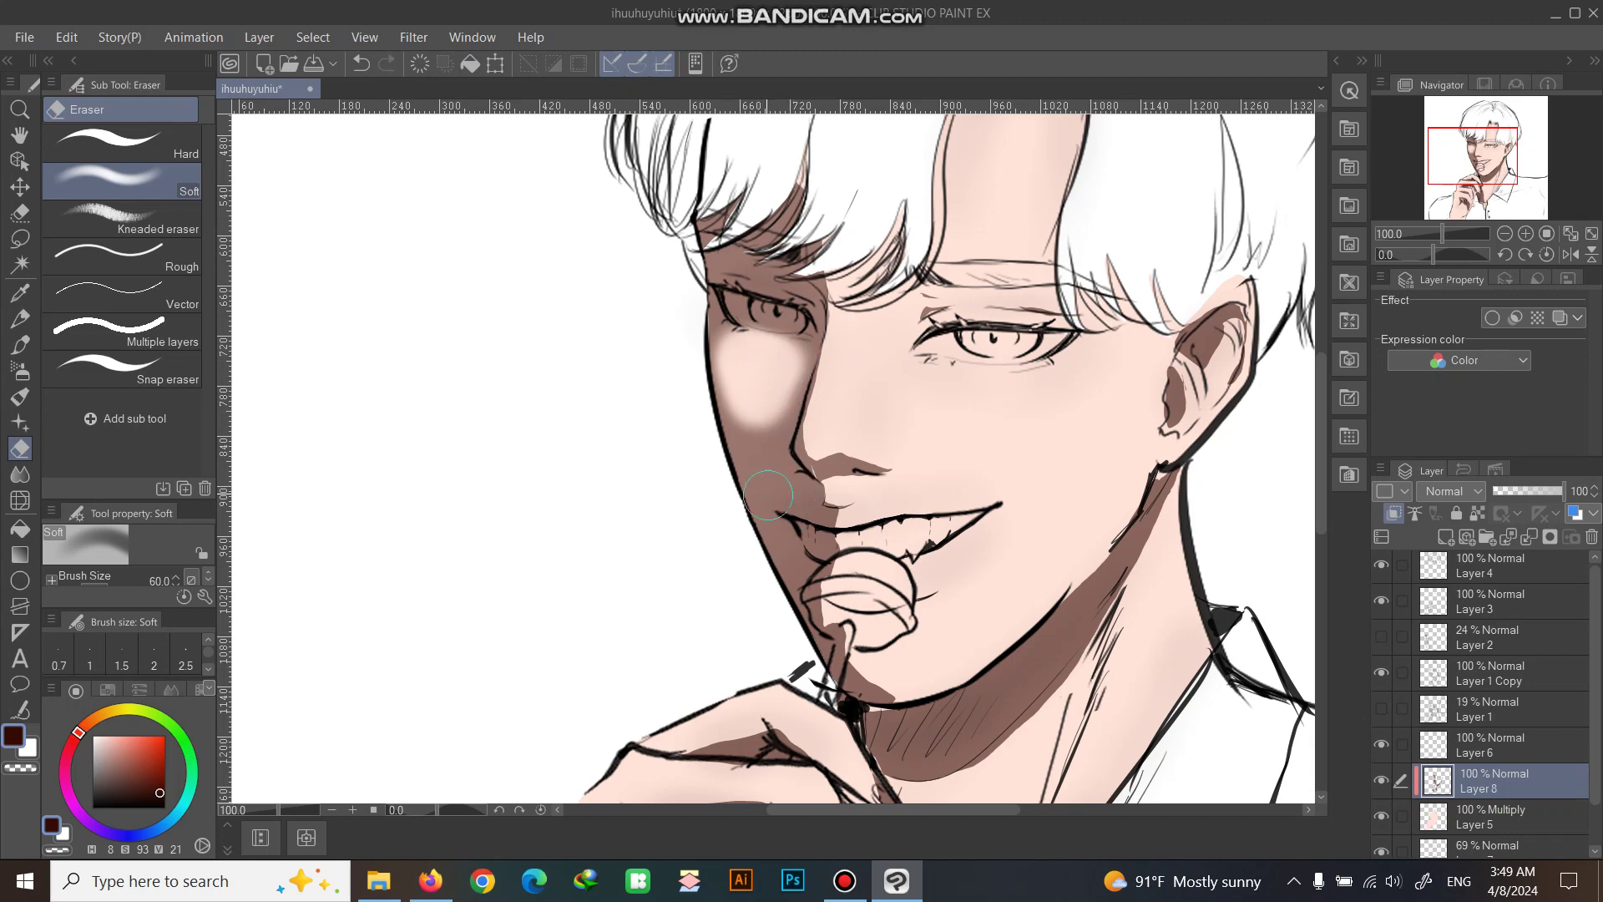
{"action": "scroll", "coordinate": [800, 451], "scroll_direction": "down", "scroll_amount": 2}
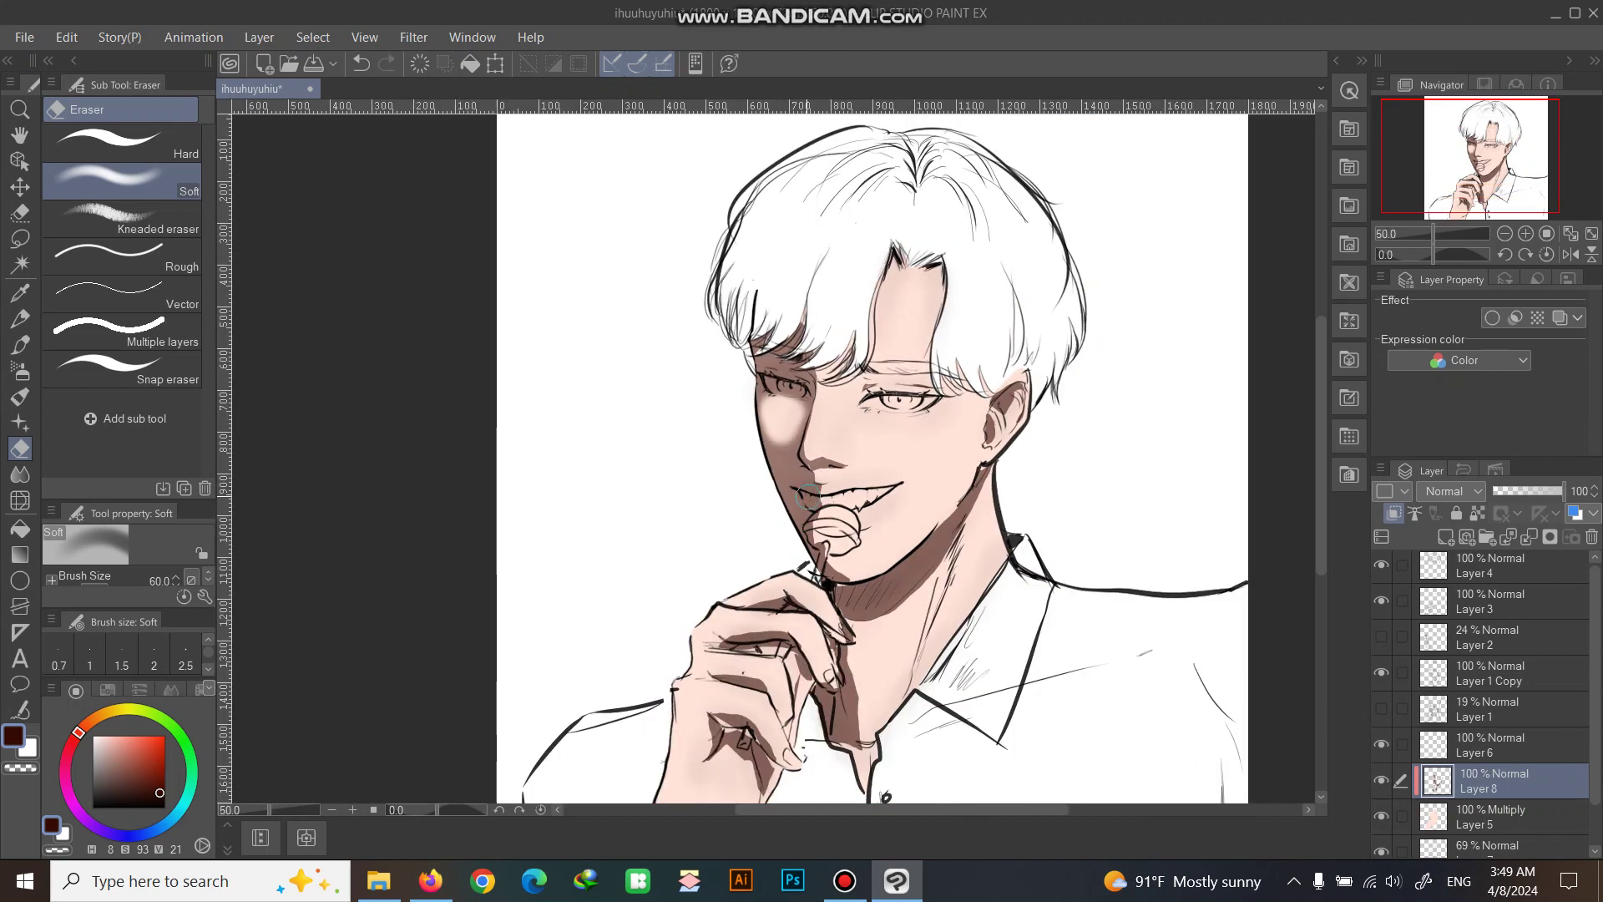
{"action": "key", "text": "ctrl+z"}
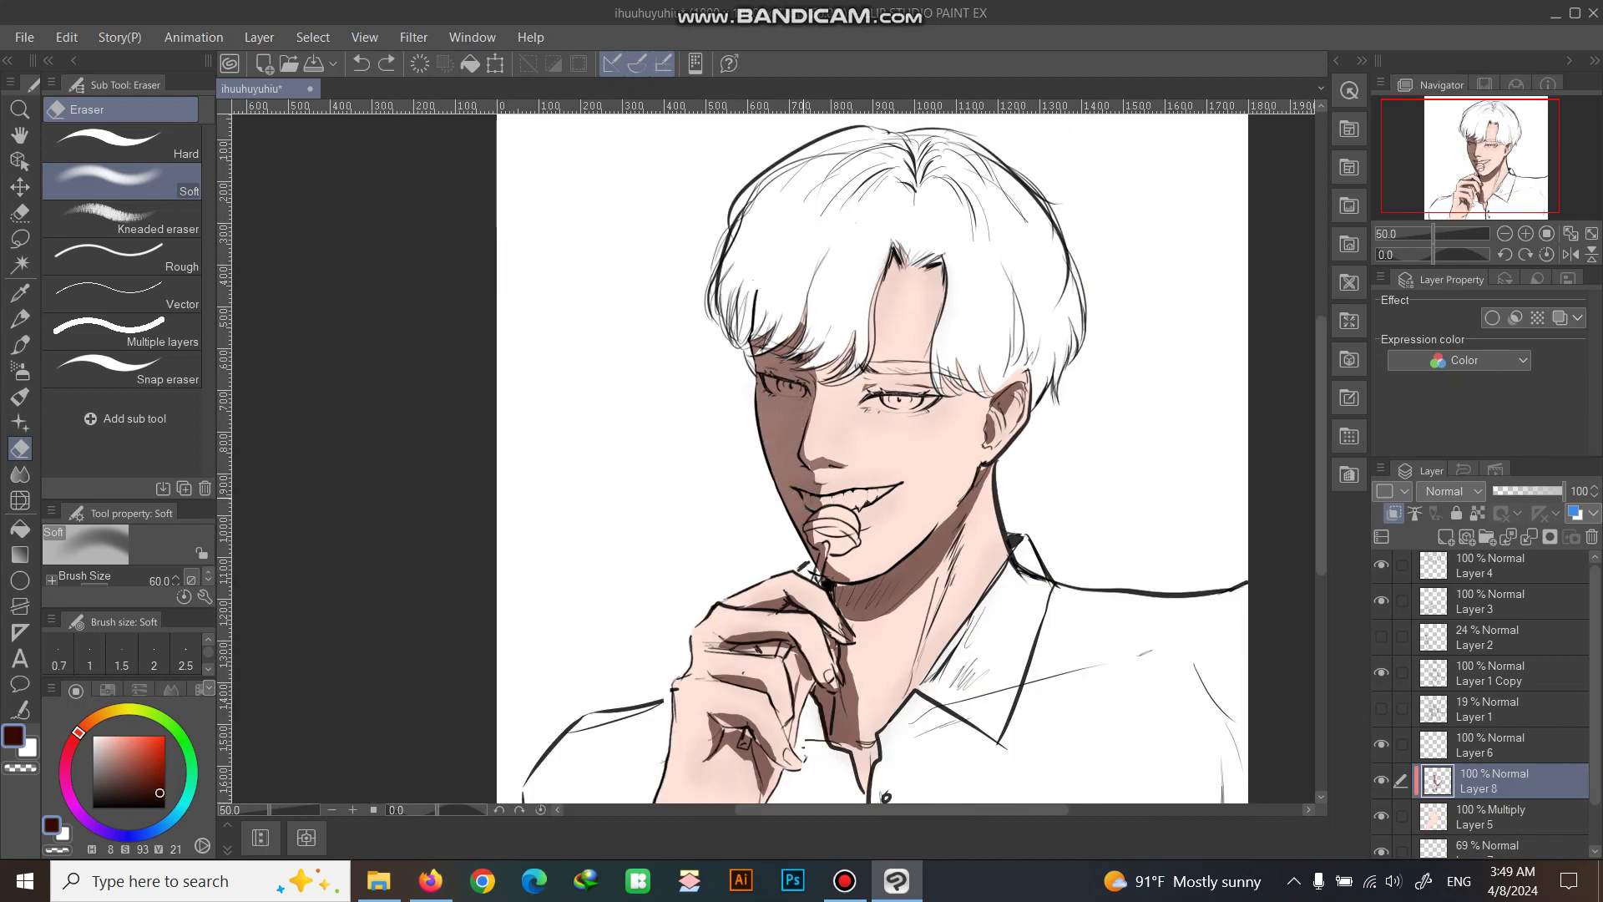
Erase a triangular patch of light into the cheek's dark shadow below the shaded eye with the Hard eraser at size 20.
{"action": "left_click", "coordinate": [121, 142]}
{"action": "scroll", "coordinate": [825, 418], "scroll_direction": "up", "scroll_amount": 3}
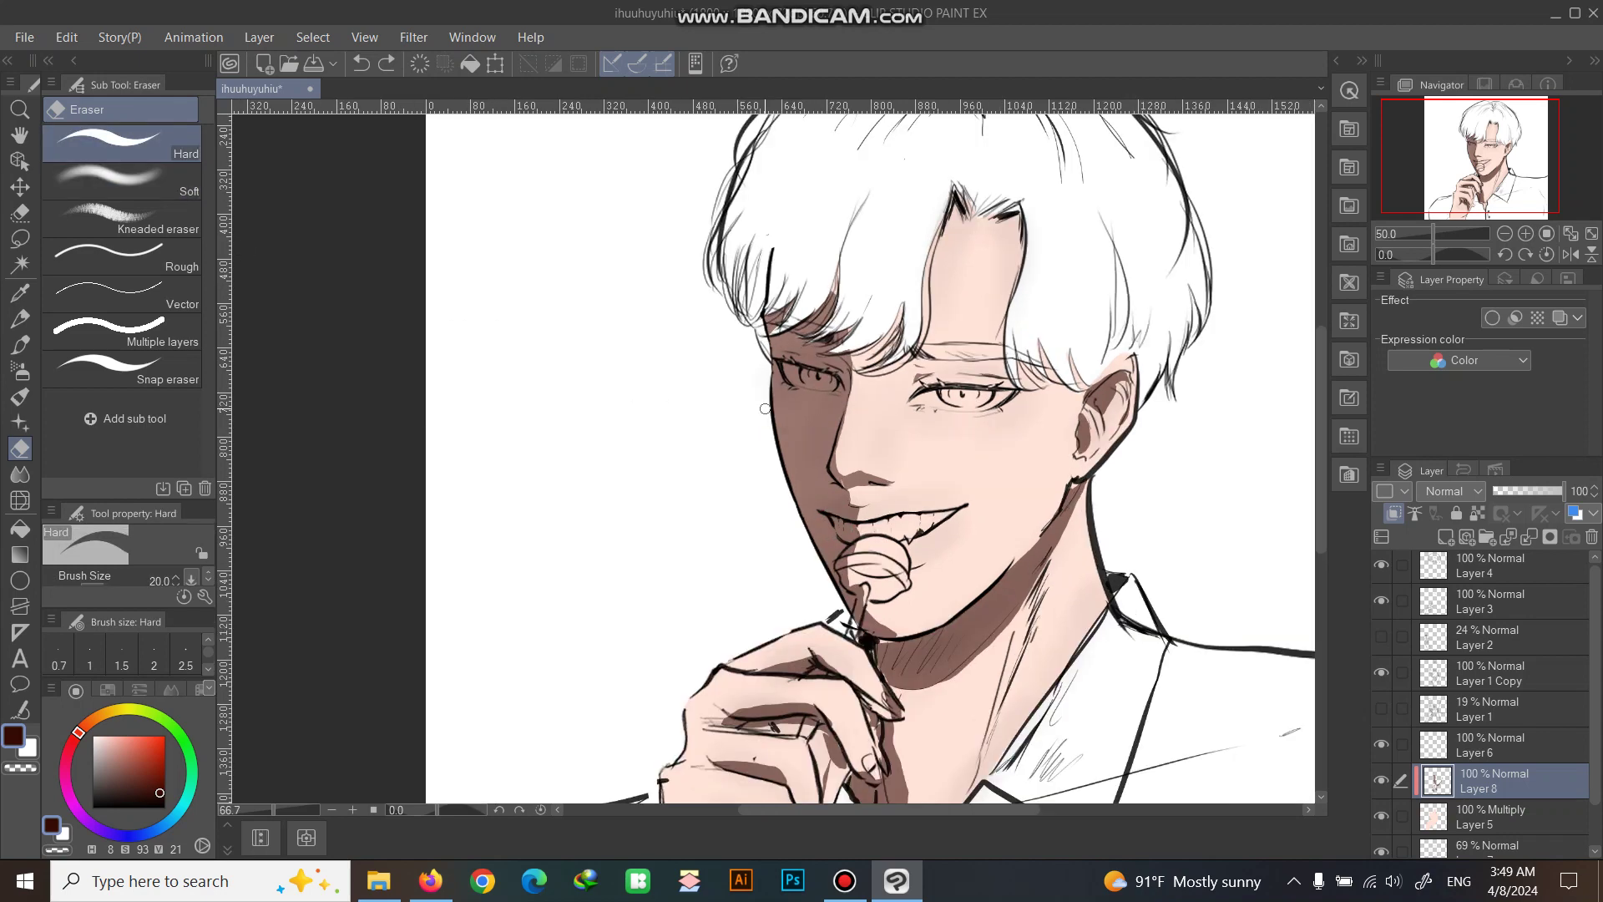
{"action": "mouse_move", "coordinate": [808, 399]}
{"action": "left_mouse_down"}
{"action": "mouse_move", "coordinate": [833, 493]}
{"action": "mouse_move", "coordinate": [904, 396]}
{"action": "mouse_move", "coordinate": [810, 389]}
{"action": "mouse_move", "coordinate": [815, 459]}
{"action": "mouse_move", "coordinate": [852, 469]}
{"action": "mouse_move", "coordinate": [902, 402]}
{"action": "mouse_move", "coordinate": [830, 398]}
{"action": "mouse_move", "coordinate": [839, 455]}
{"action": "mouse_move", "coordinate": [833, 423]}
{"action": "left_mouse_up"}
{"action": "scroll", "coordinate": [864, 444], "scroll_direction": "down", "scroll_amount": 1}
{"action": "scroll", "coordinate": [864, 444], "scroll_direction": "down", "scroll_amount": 1}
{"action": "scroll", "coordinate": [864, 444], "scroll_direction": "down", "scroll_amount": 1}
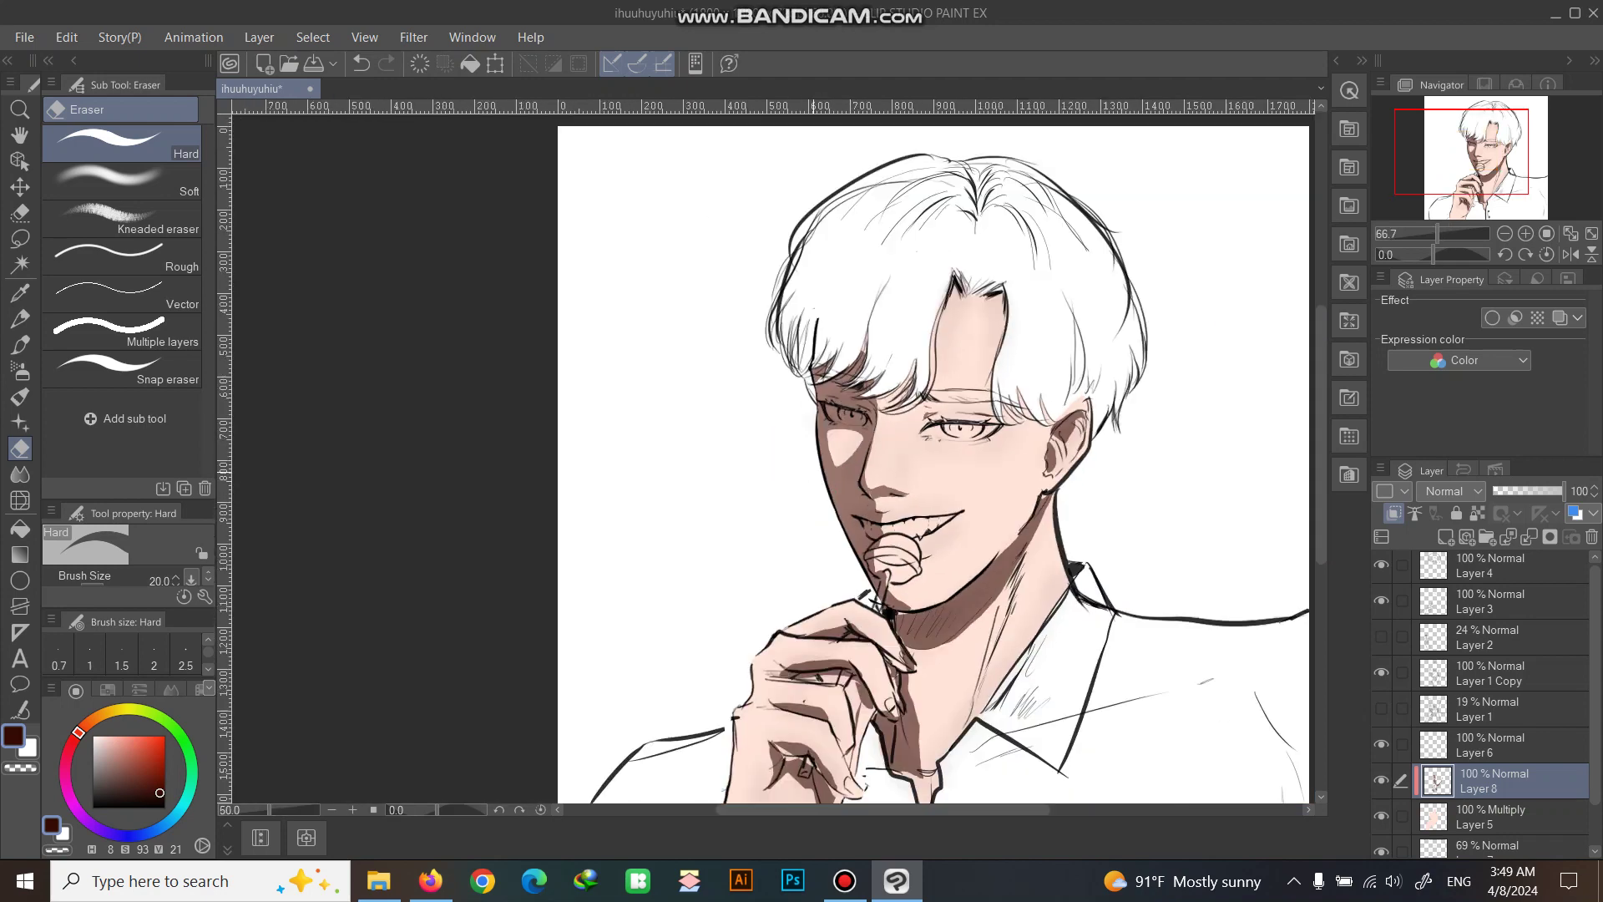
{"action": "scroll", "coordinate": [863, 438], "scroll_direction": "up", "scroll_amount": 1}
{"action": "scroll", "coordinate": [863, 438], "scroll_direction": "up", "scroll_amount": 1}
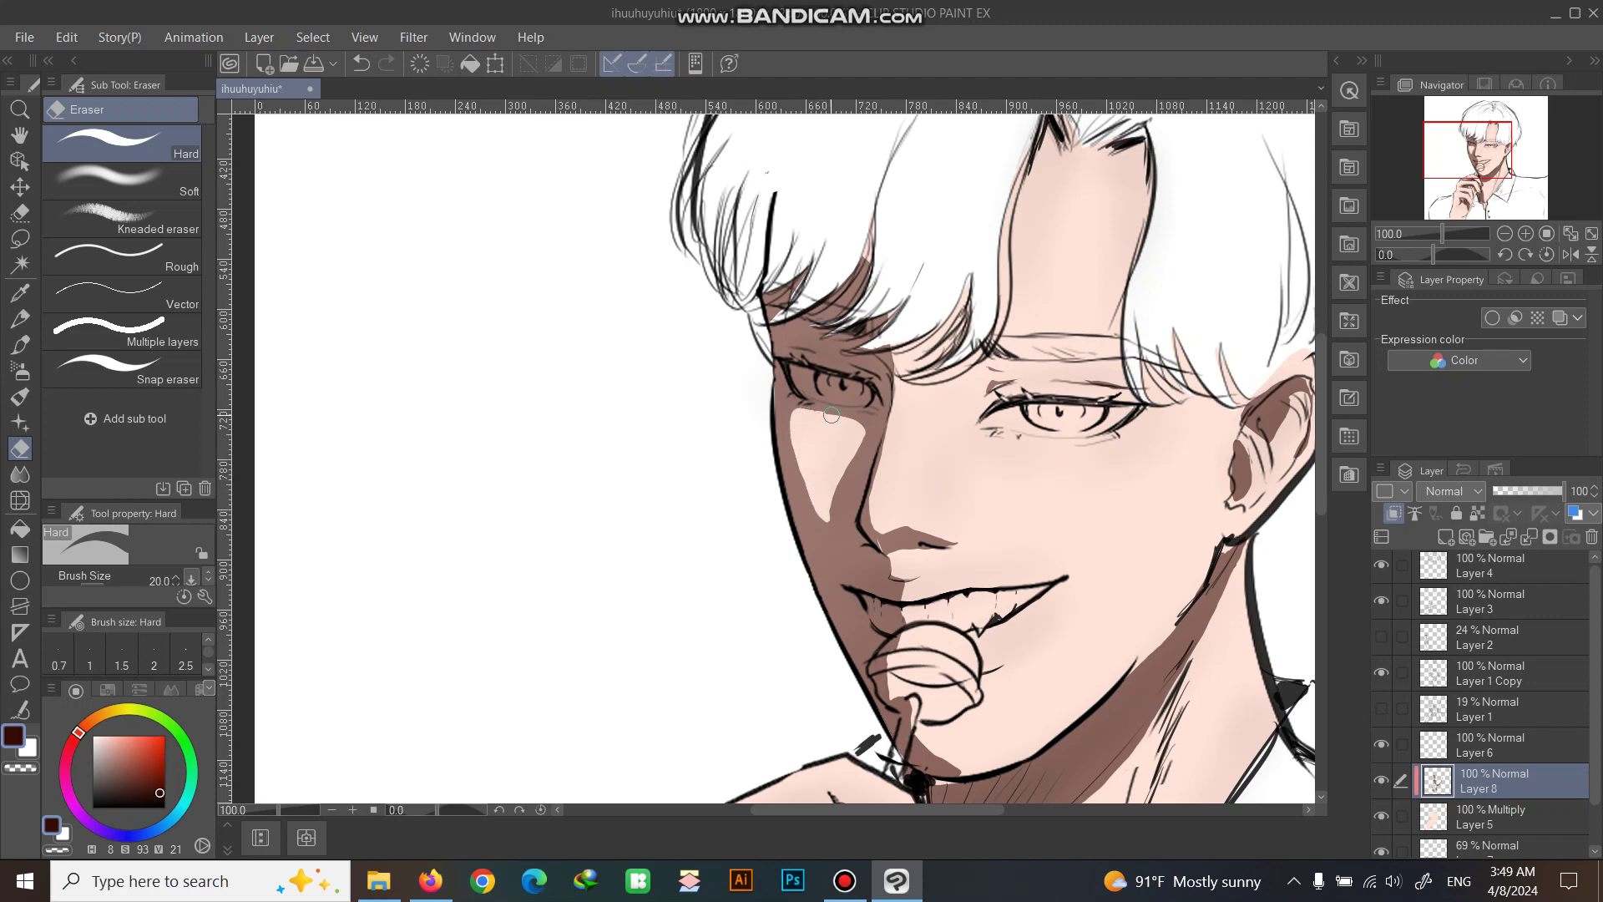
{"action": "scroll", "coordinate": [851, 431], "scroll_direction": "down", "scroll_amount": 3}
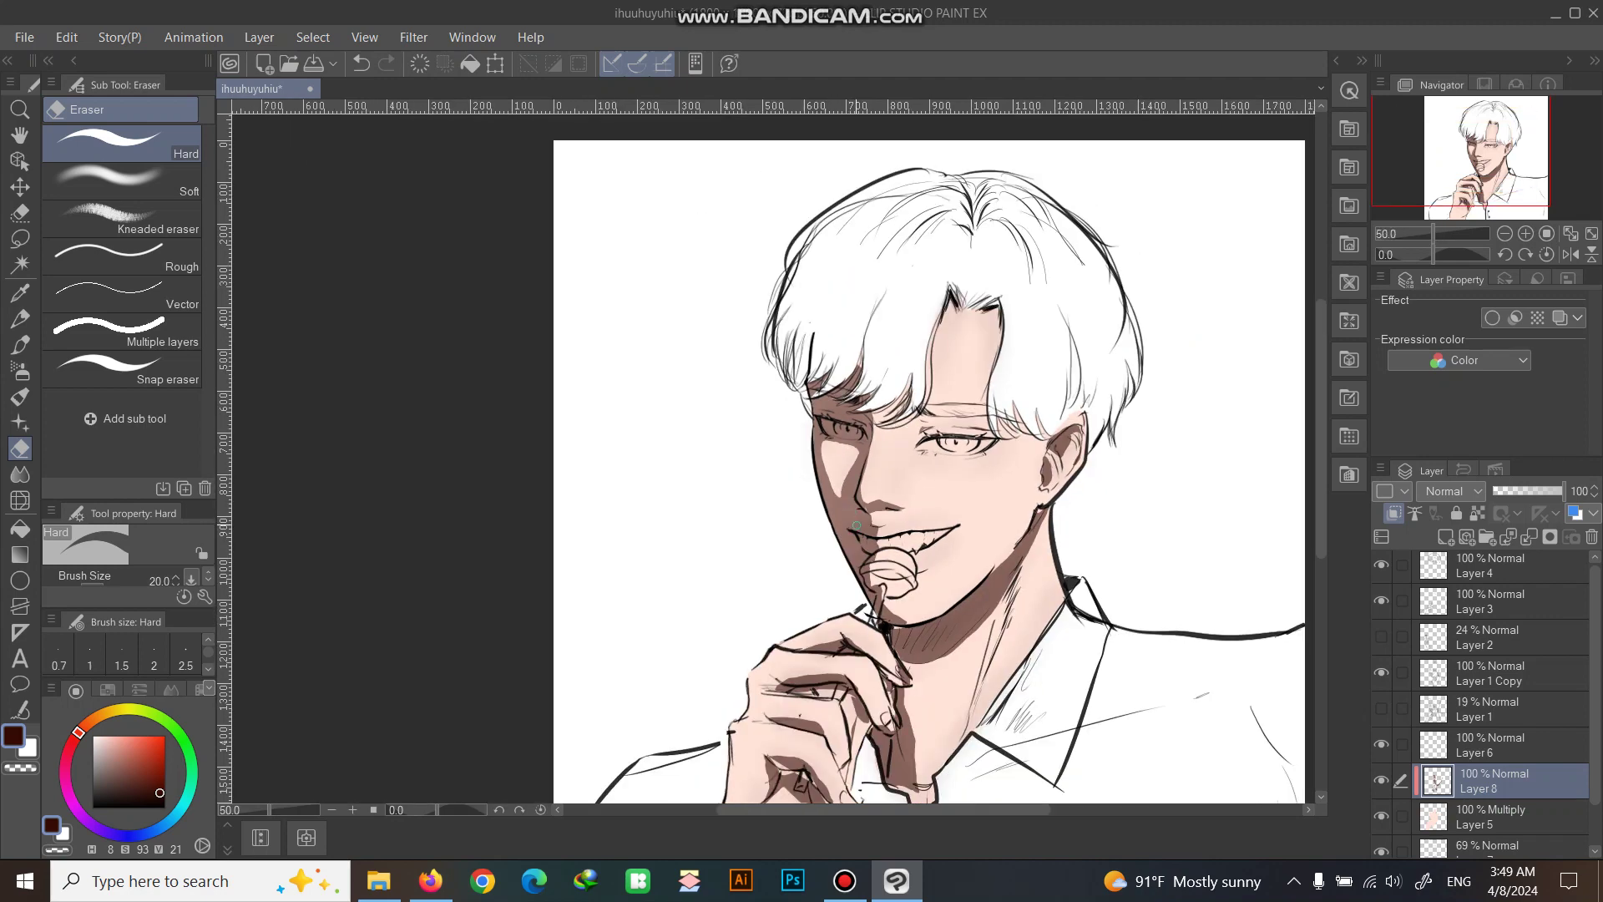
Erase the dark shadow from inside the shaded eye and save the drawing.
{"action": "left_click_drag", "start_coordinate": [876, 535], "coordinate": [901, 481]}
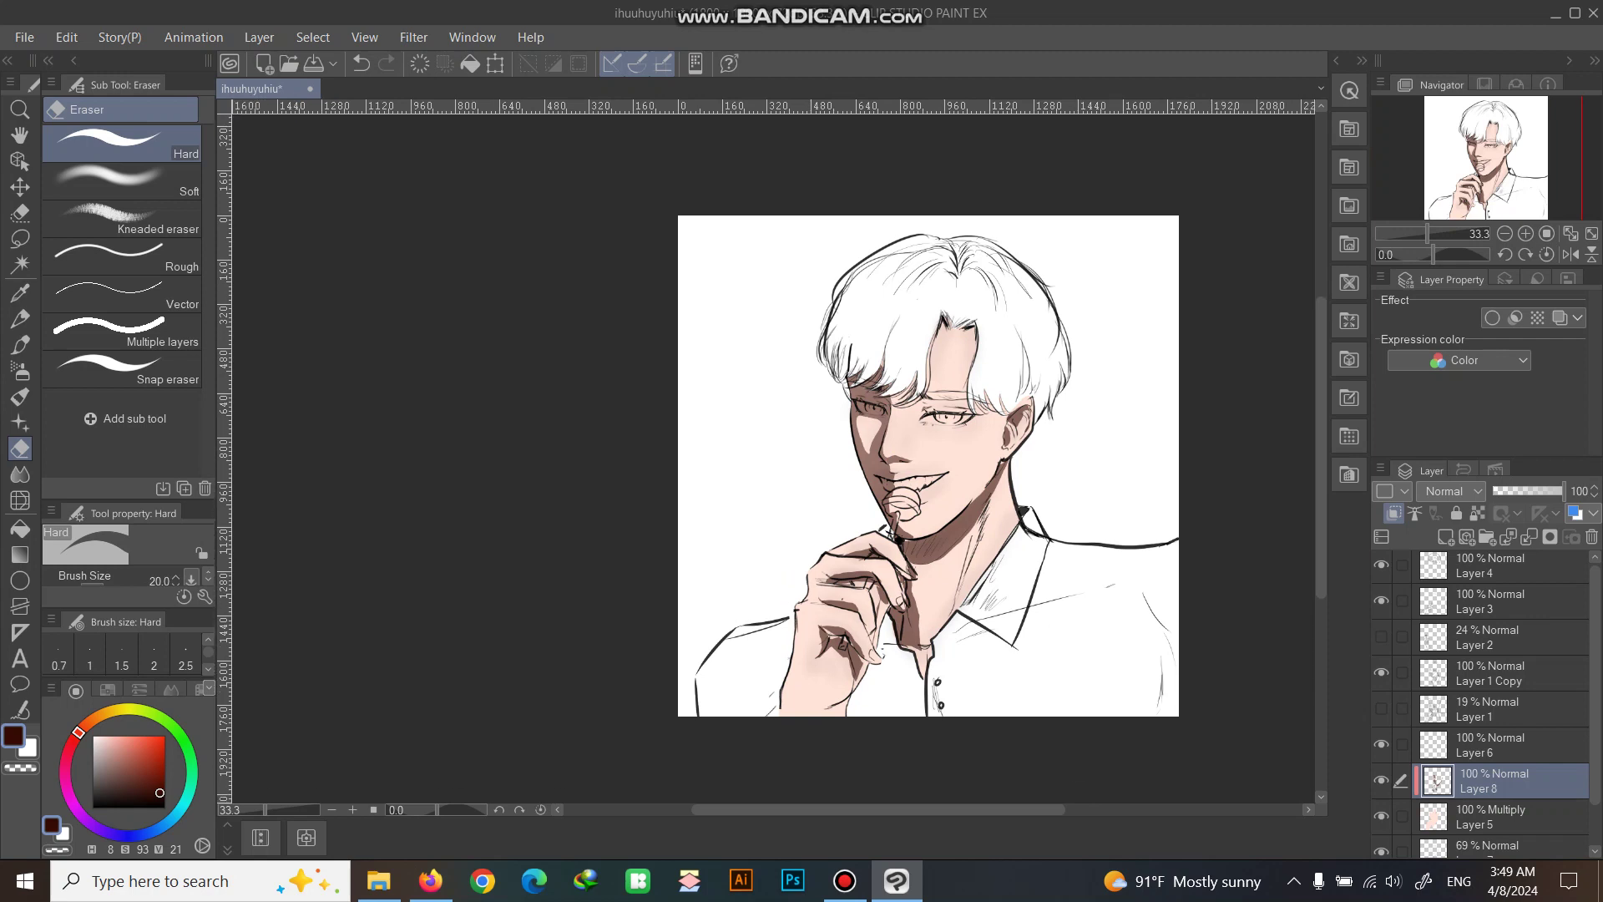
{"action": "scroll", "coordinate": [1183, 360], "scroll_direction": "up", "scroll_amount": 1}
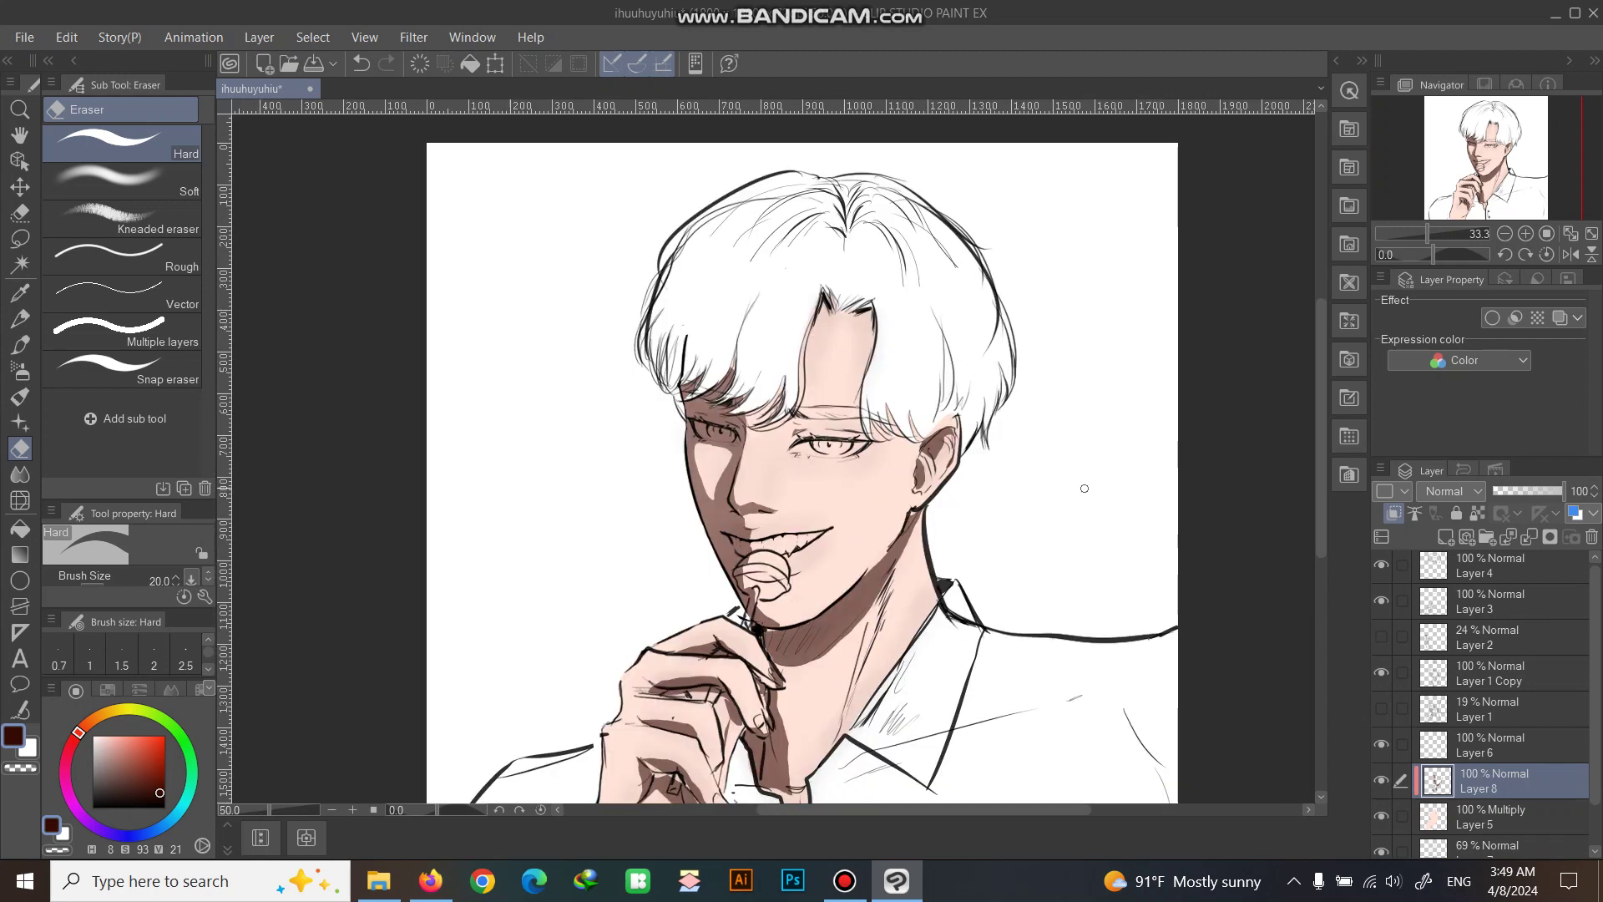
{"action": "left_click_drag", "start_coordinate": [1097, 463], "coordinate": [1223, 368]}
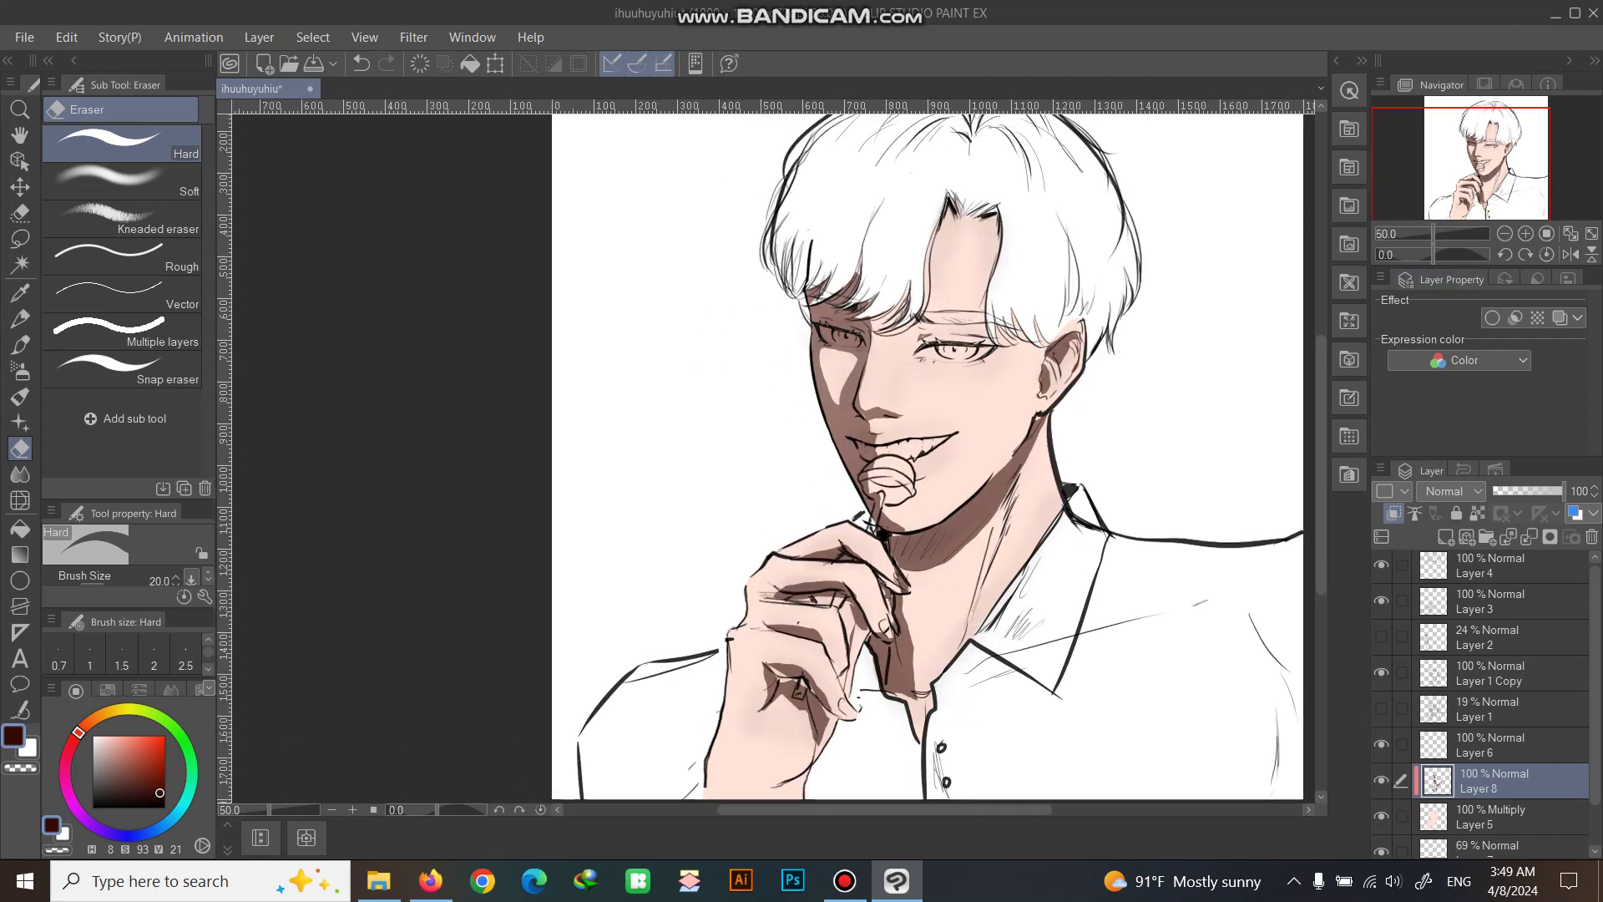
{"action": "scroll", "coordinate": [846, 330], "scroll_direction": "up", "scroll_amount": 4}
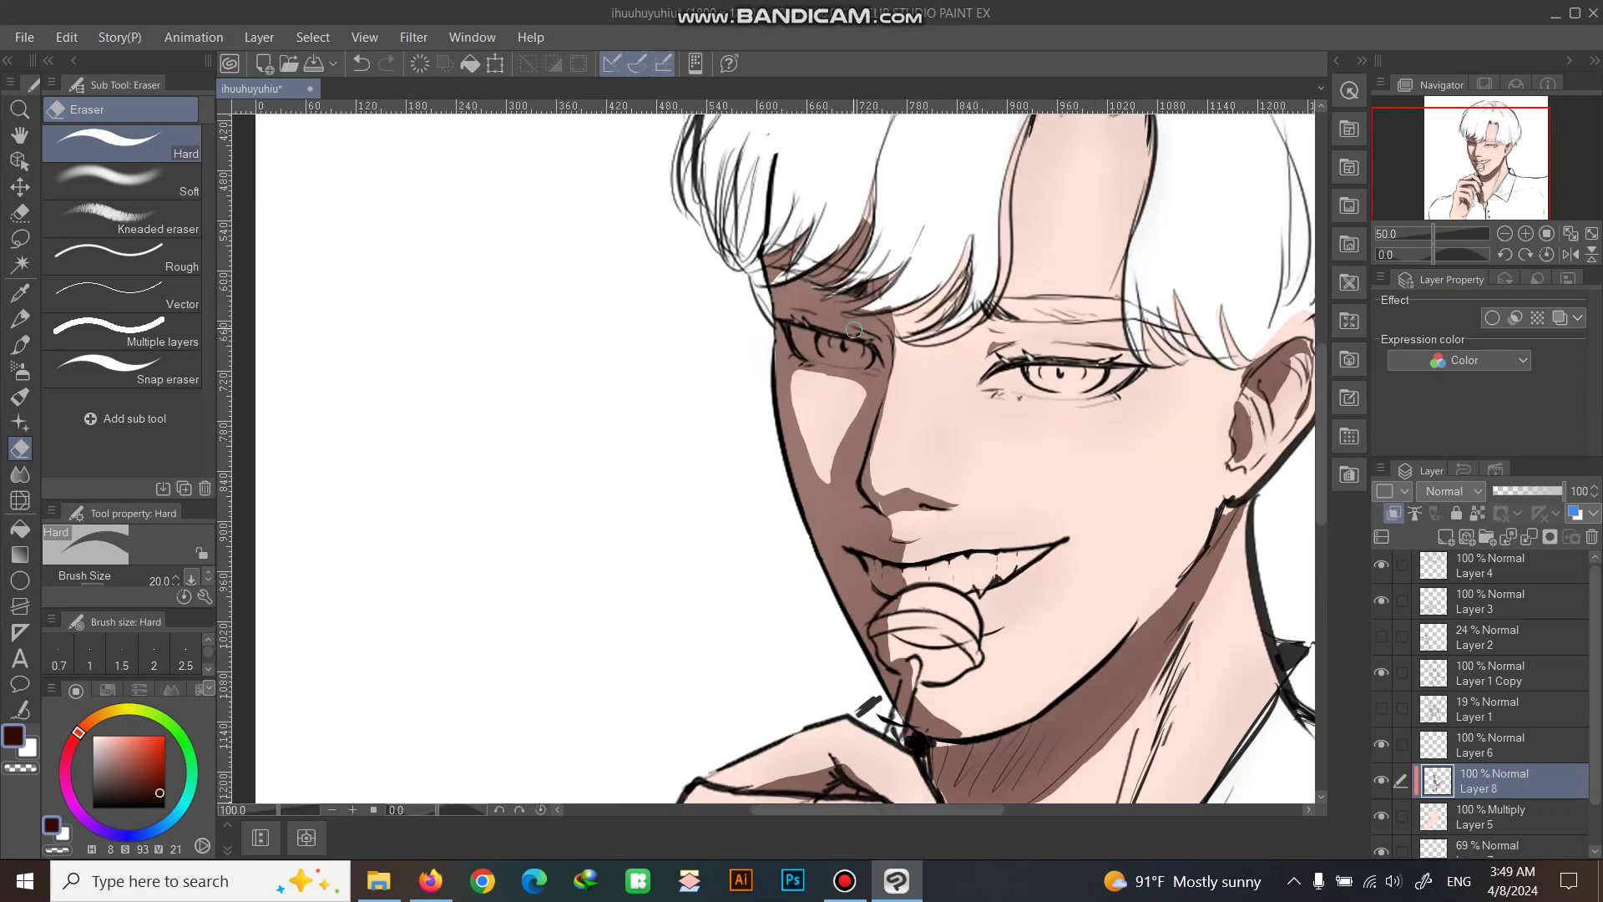
{"action": "mouse_move", "coordinate": [840, 357]}
{"action": "left_mouse_down"}
{"action": "mouse_move", "coordinate": [726, 321]}
{"action": "mouse_move", "coordinate": [787, 378]}
{"action": "mouse_move", "coordinate": [778, 363]}
{"action": "mouse_move", "coordinate": [743, 372]}
{"action": "mouse_move", "coordinate": [891, 393]}
{"action": "mouse_move", "coordinate": [734, 359]}
{"action": "mouse_move", "coordinate": [792, 294]}
{"action": "left_mouse_up"}
{"action": "key", "text": "ctrl+s"}
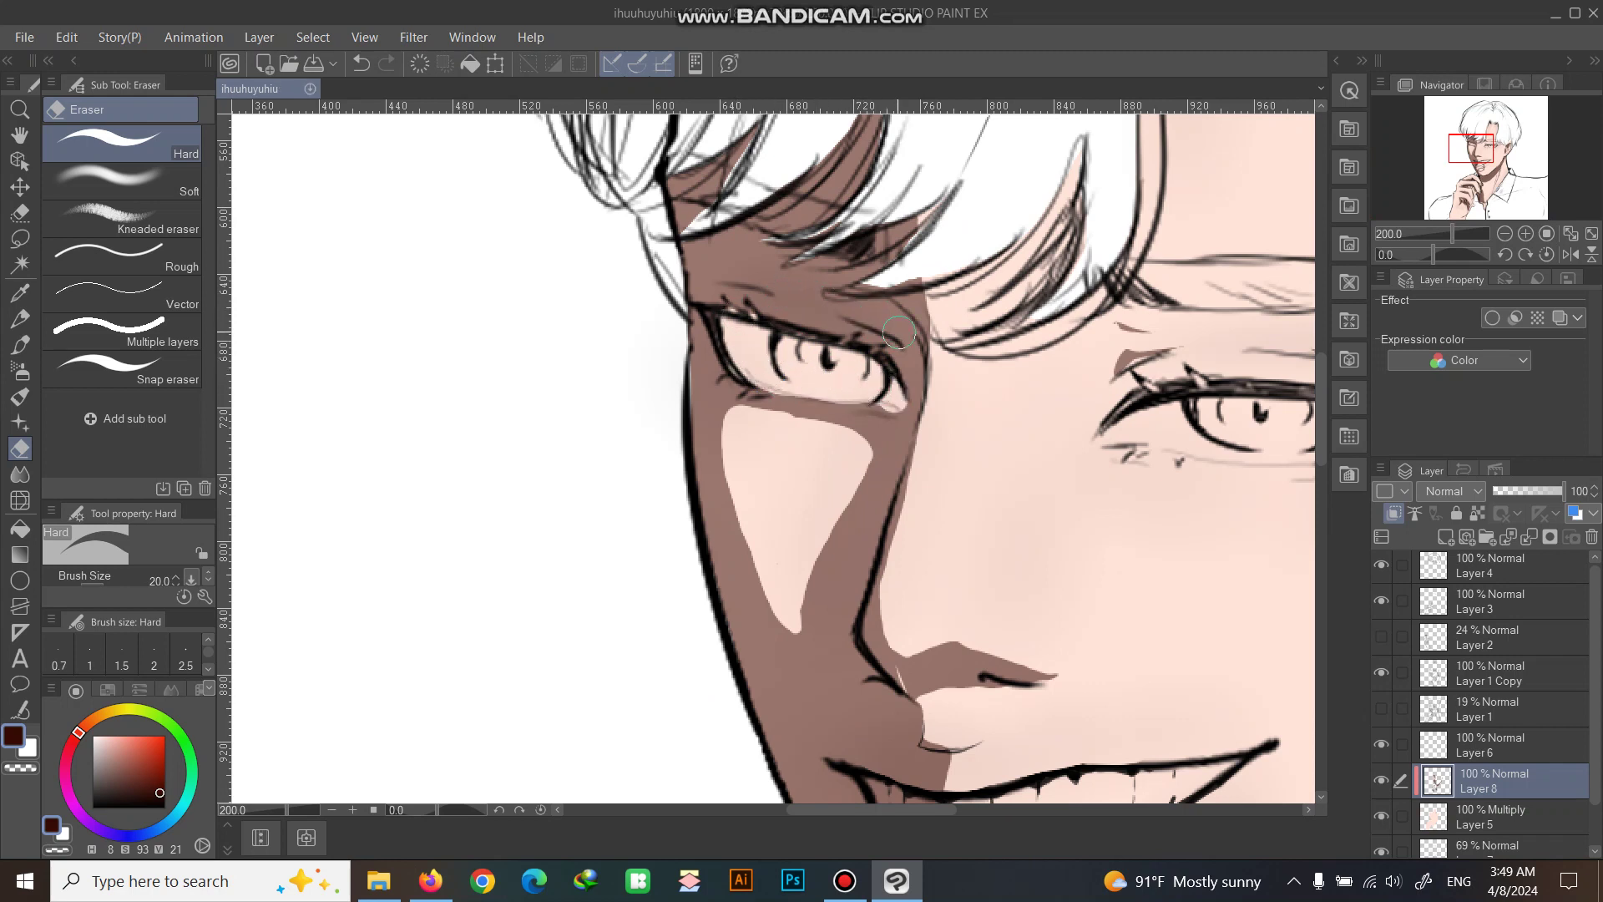
Erase a thin curved highlight into the shadow above the shaded eye, following the upper eyelid to its inner corner.
{"action": "mouse_move", "coordinate": [907, 341]}
{"action": "left_mouse_down"}
{"action": "mouse_move", "coordinate": [855, 309]}
{"action": "mouse_move", "coordinate": [738, 284]}
{"action": "left_mouse_up"}
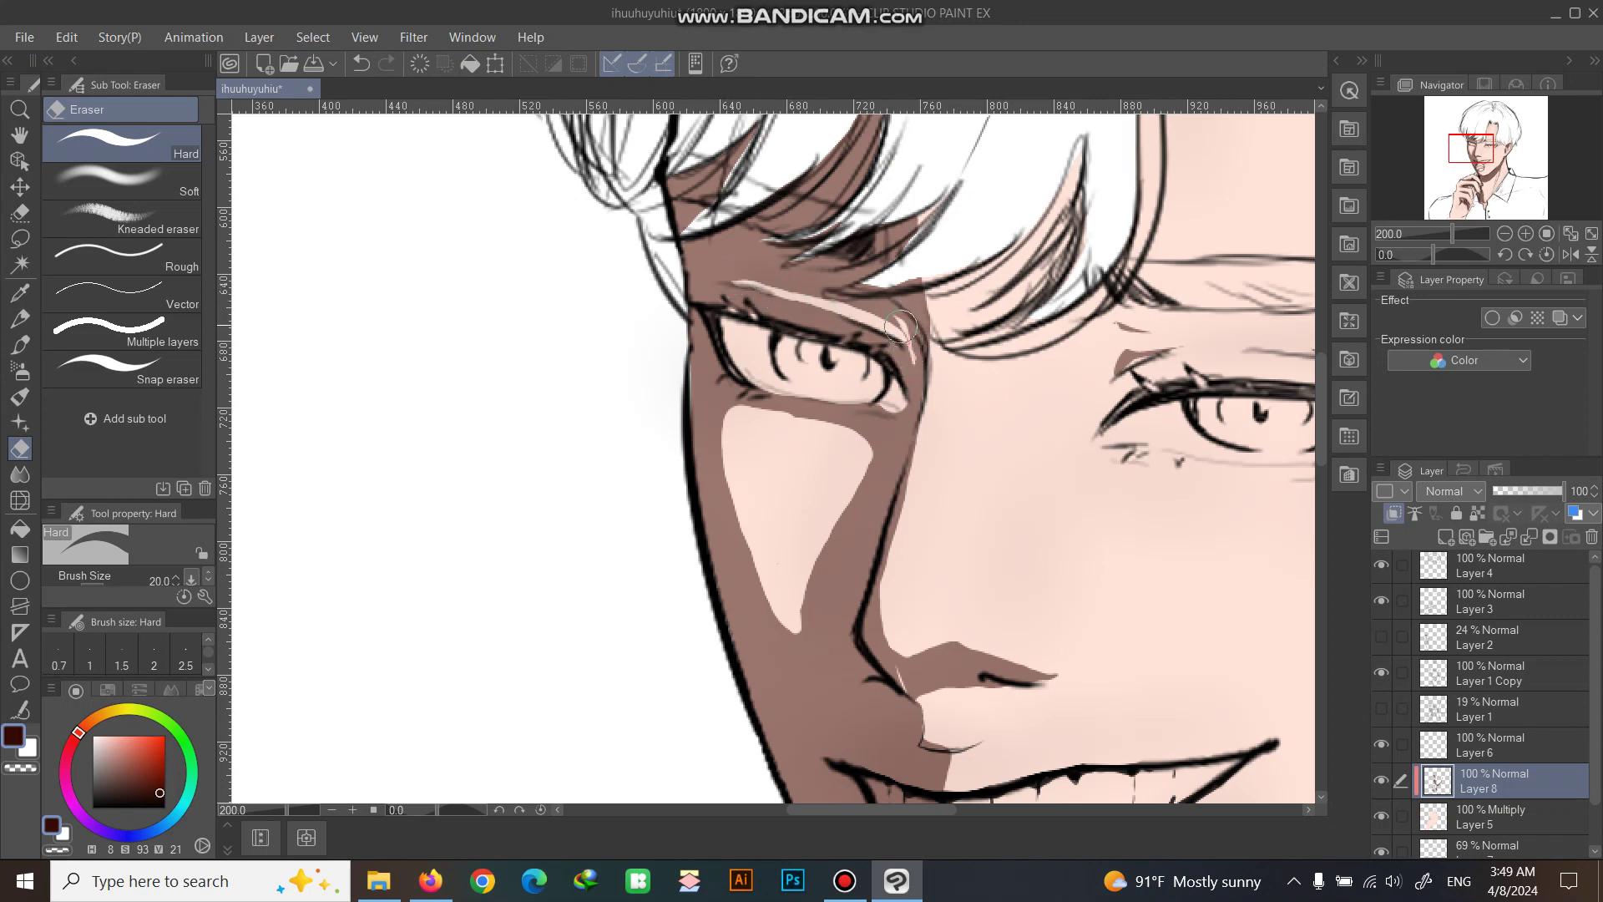
{"action": "scroll", "coordinate": [919, 359], "scroll_direction": "down", "scroll_amount": 4}
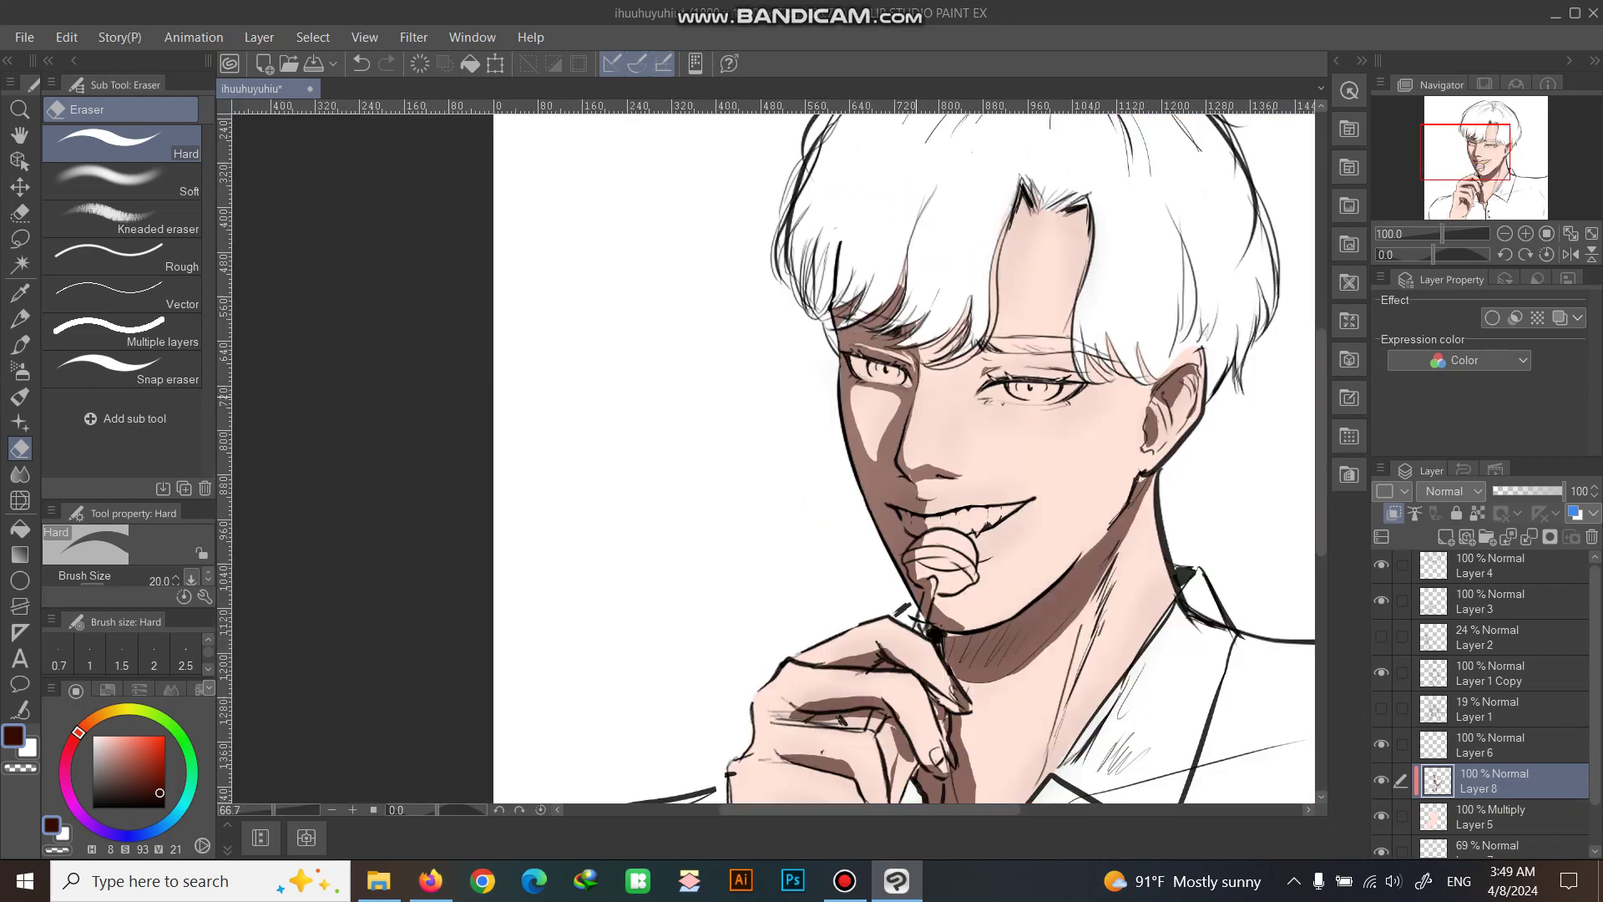
{"action": "scroll", "coordinate": [921, 405], "scroll_direction": "down", "scroll_amount": 1}
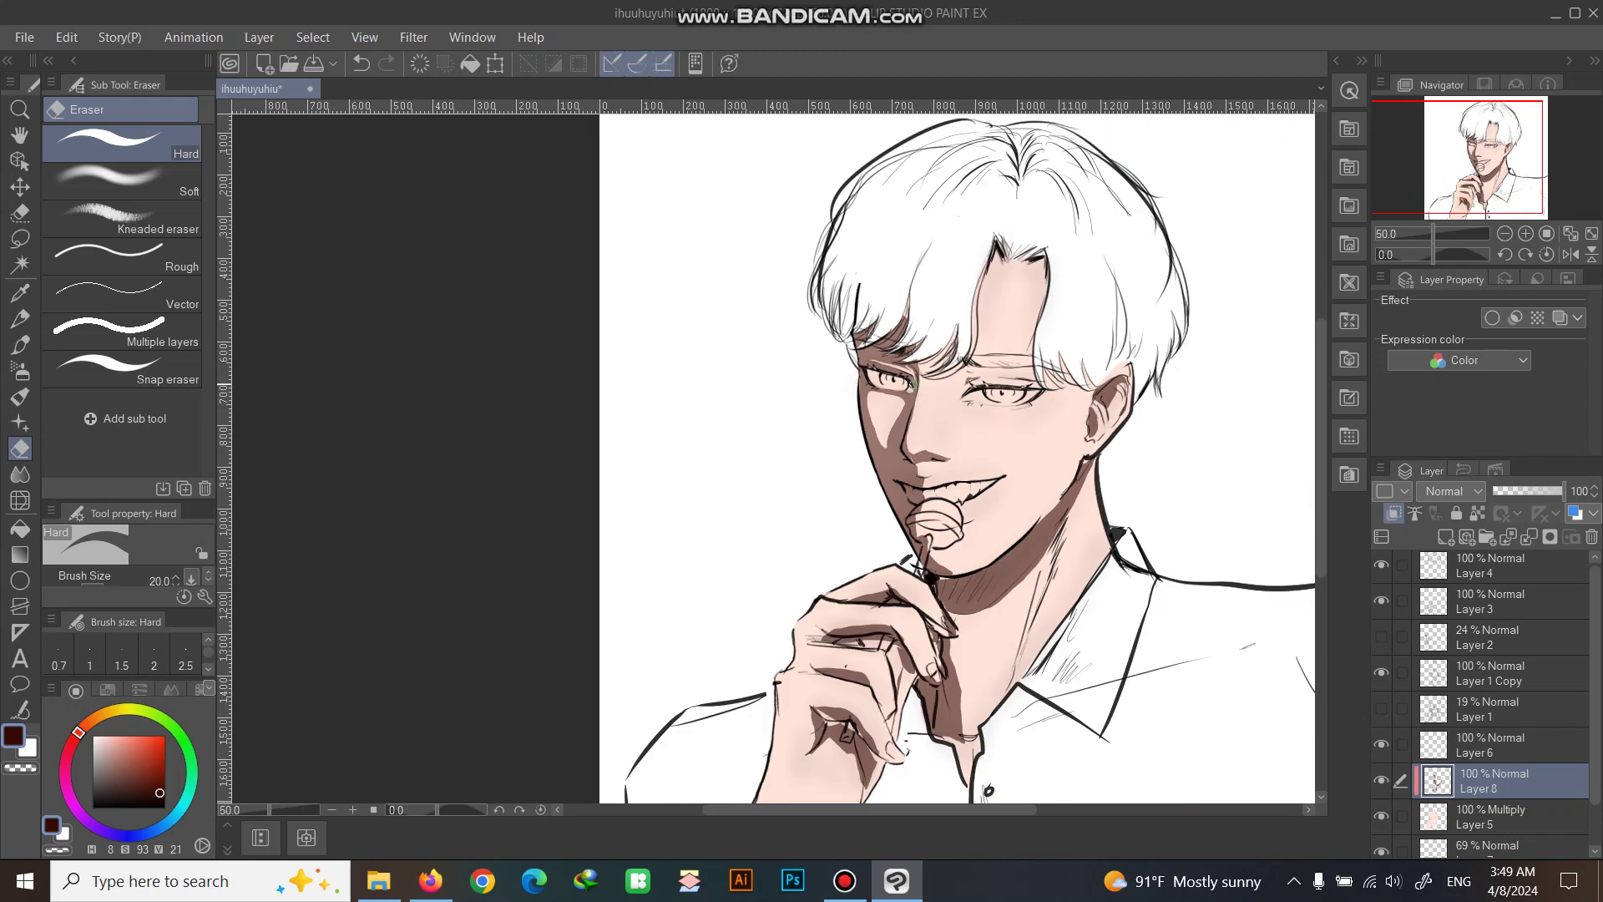
Soften the thin eyelid highlight above the shaded eye with the Blend tool at size 15.
{"action": "scroll", "coordinate": [891, 367], "scroll_direction": "up", "scroll_amount": 5}
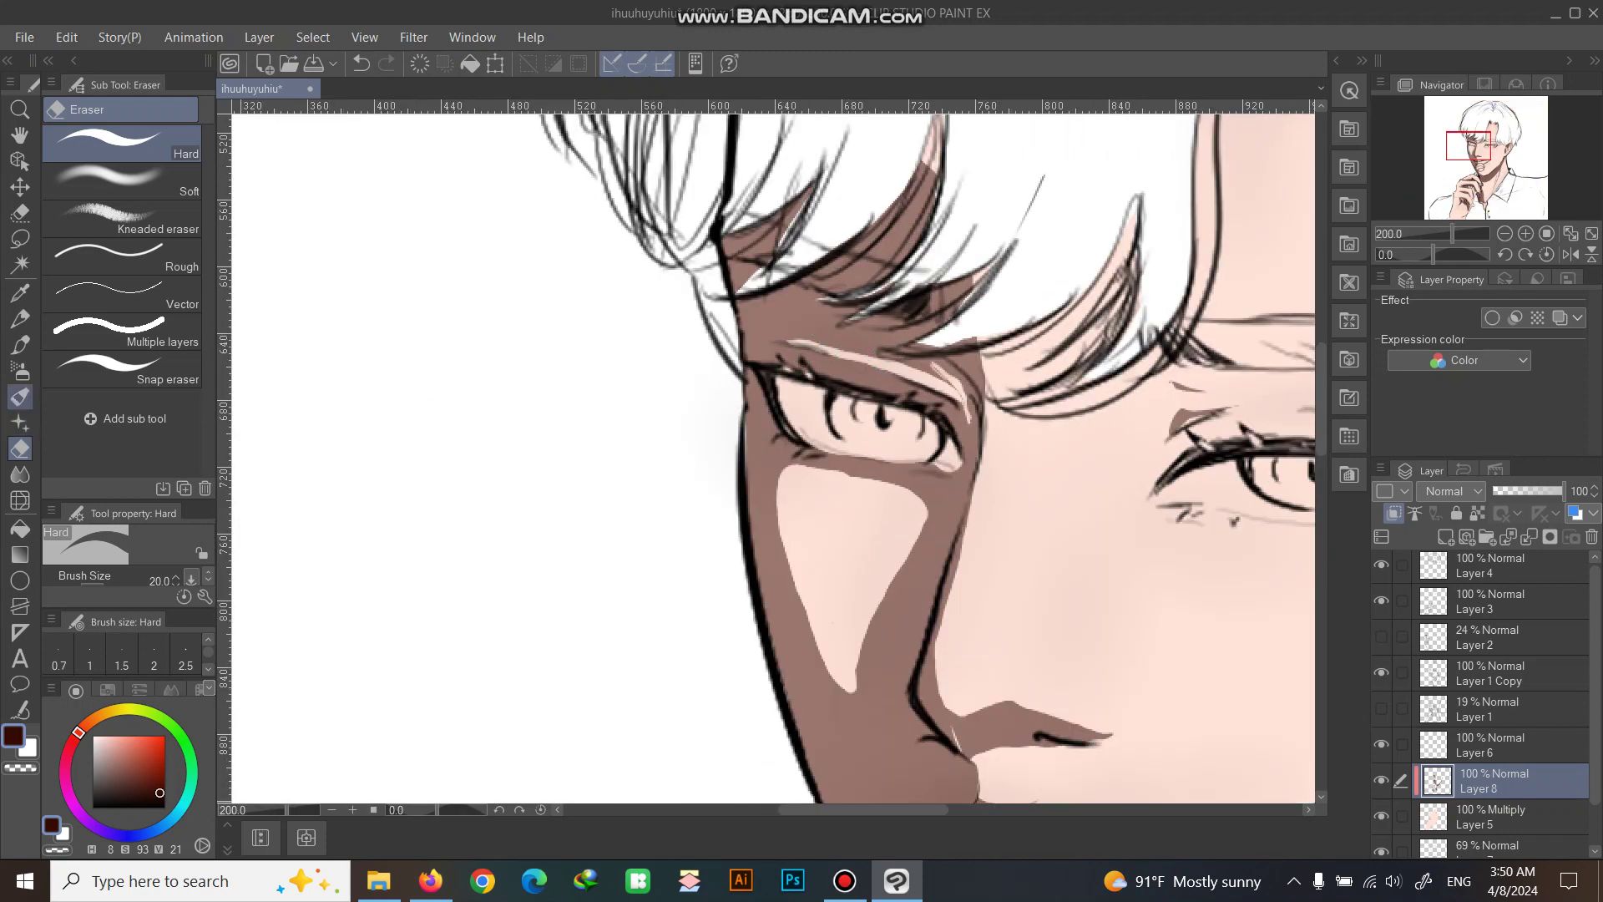
{"action": "left_click", "coordinate": [20, 473]}
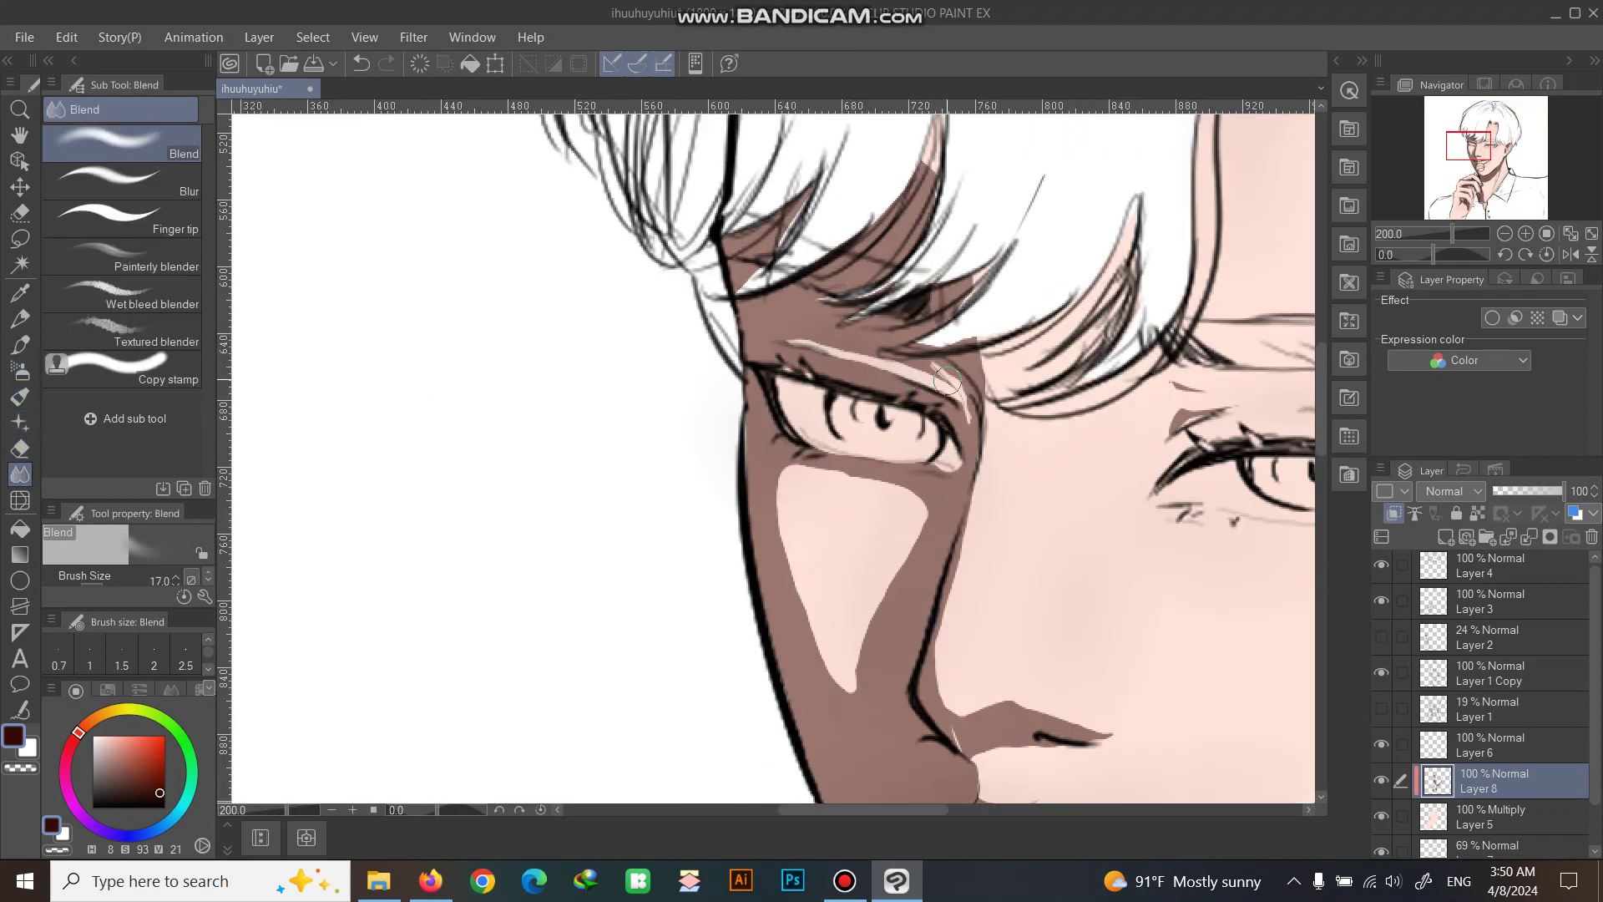
{"action": "key", "text": "bracketleft"}
{"action": "mouse_move", "coordinate": [946, 380]}
{"action": "left_mouse_down"}
{"action": "mouse_move", "coordinate": [901, 362]}
{"action": "mouse_move", "coordinate": [965, 399]}
{"action": "mouse_move", "coordinate": [876, 351]}
{"action": "mouse_move", "coordinate": [896, 356]}
{"action": "mouse_move", "coordinate": [807, 329]}
{"action": "mouse_move", "coordinate": [856, 351]}
{"action": "mouse_move", "coordinate": [789, 340]}
{"action": "mouse_move", "coordinate": [934, 384]}
{"action": "mouse_move", "coordinate": [974, 422]}
{"action": "mouse_move", "coordinate": [965, 403]}
{"action": "mouse_move", "coordinate": [829, 355]}
{"action": "mouse_move", "coordinate": [958, 379]}
{"action": "left_mouse_up"}
{"action": "scroll", "coordinate": [969, 424], "scroll_direction": "down", "scroll_amount": 4}
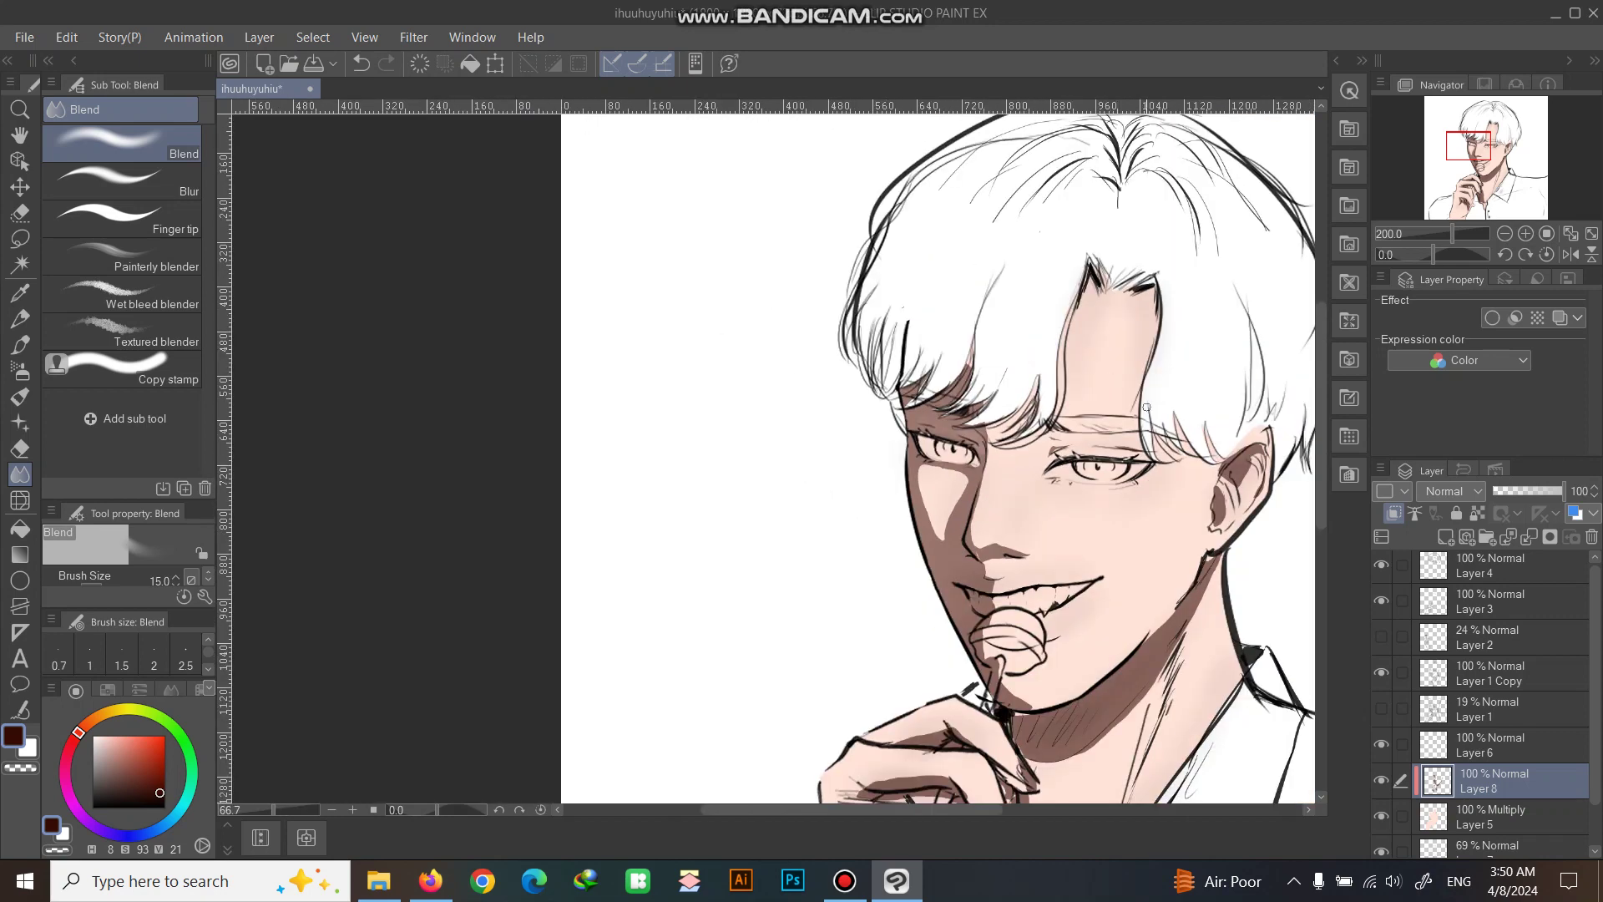
{"action": "left_click_drag", "start_coordinate": [969, 425], "coordinate": [895, 411]}
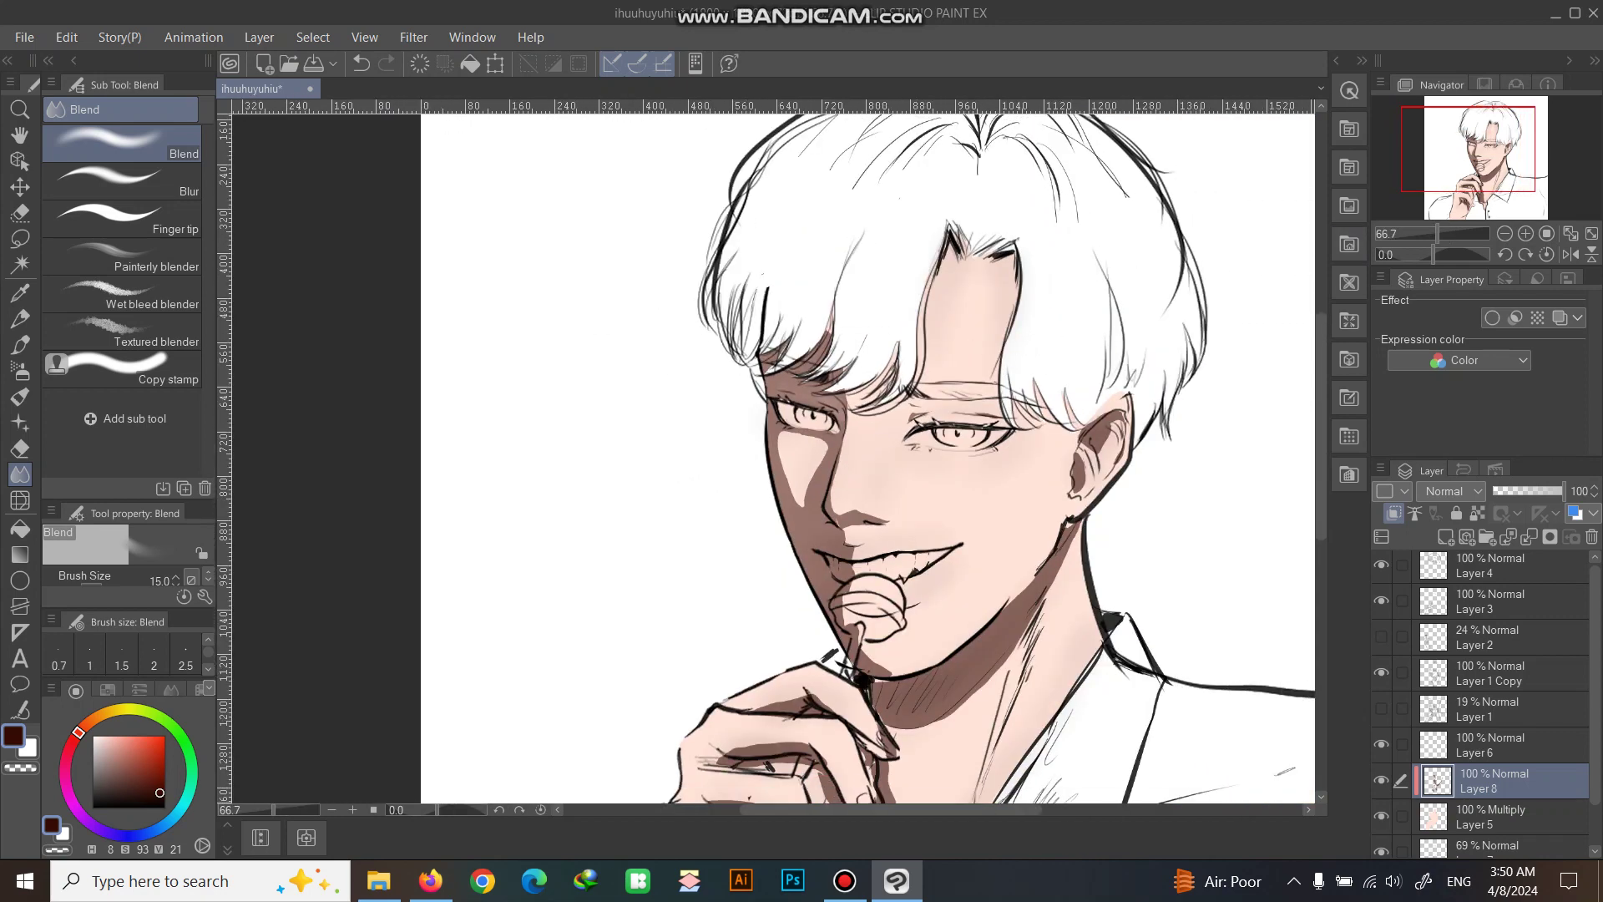
Soften the edges of the triangular cheek light patch with the Blend tool at size 6.
{"action": "scroll", "coordinate": [736, 426], "scroll_direction": "up", "scroll_amount": 6}
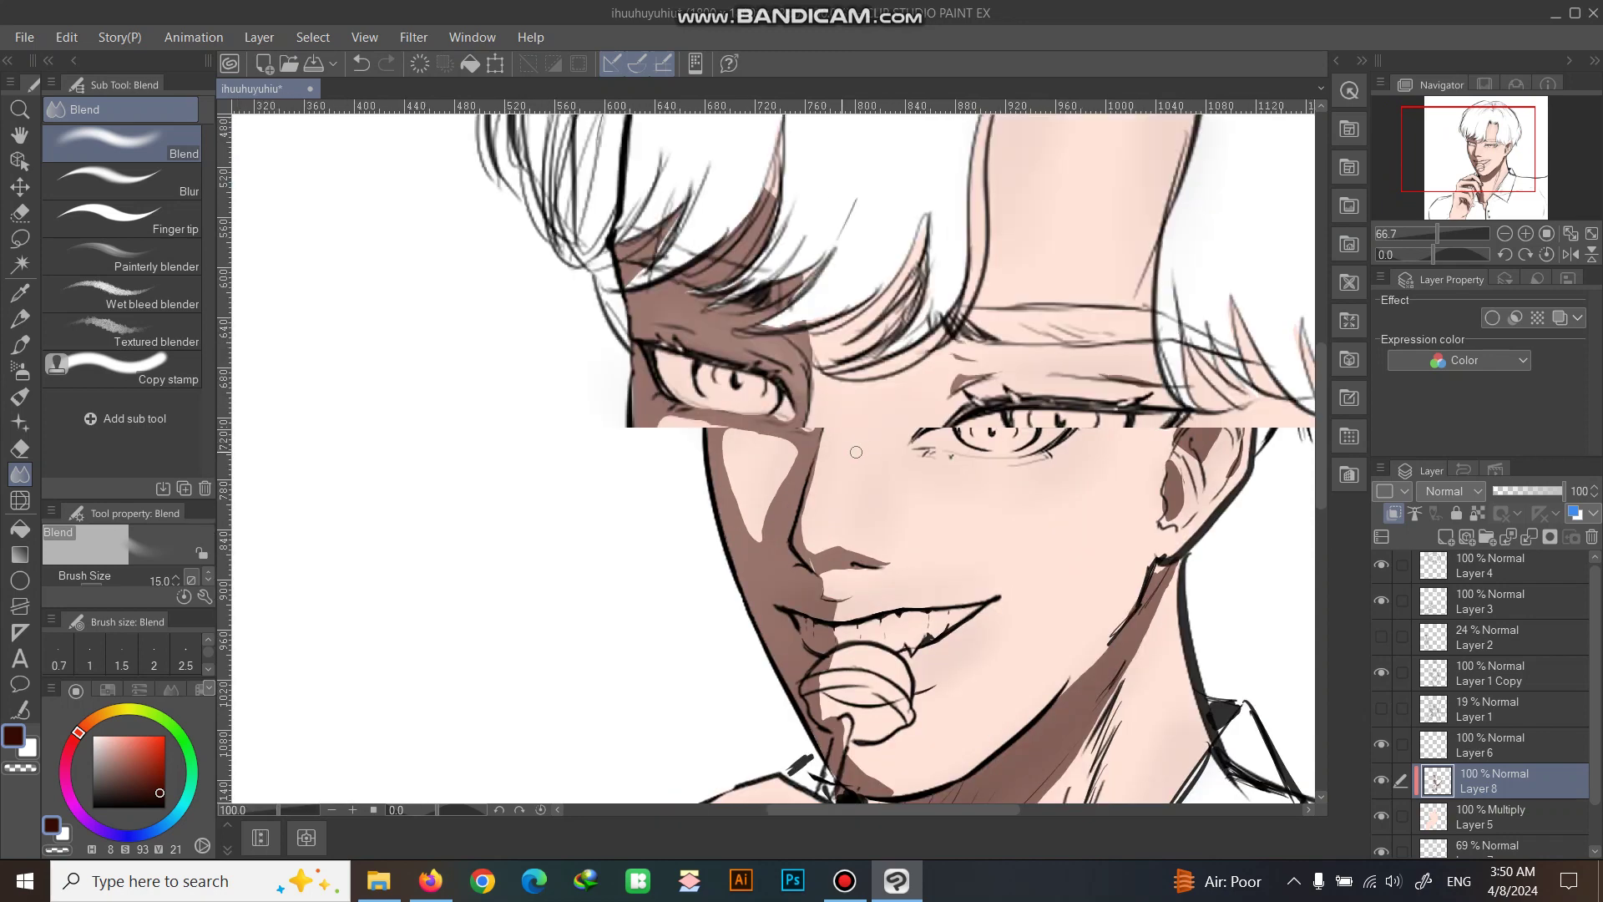
{"action": "key", "text": "bracketleft"}
{"action": "key", "text": "bracketleft"}
{"action": "key", "text": "bracketleft"}
{"action": "key", "text": "bracketleft"}
{"action": "key", "text": "bracketleft"}
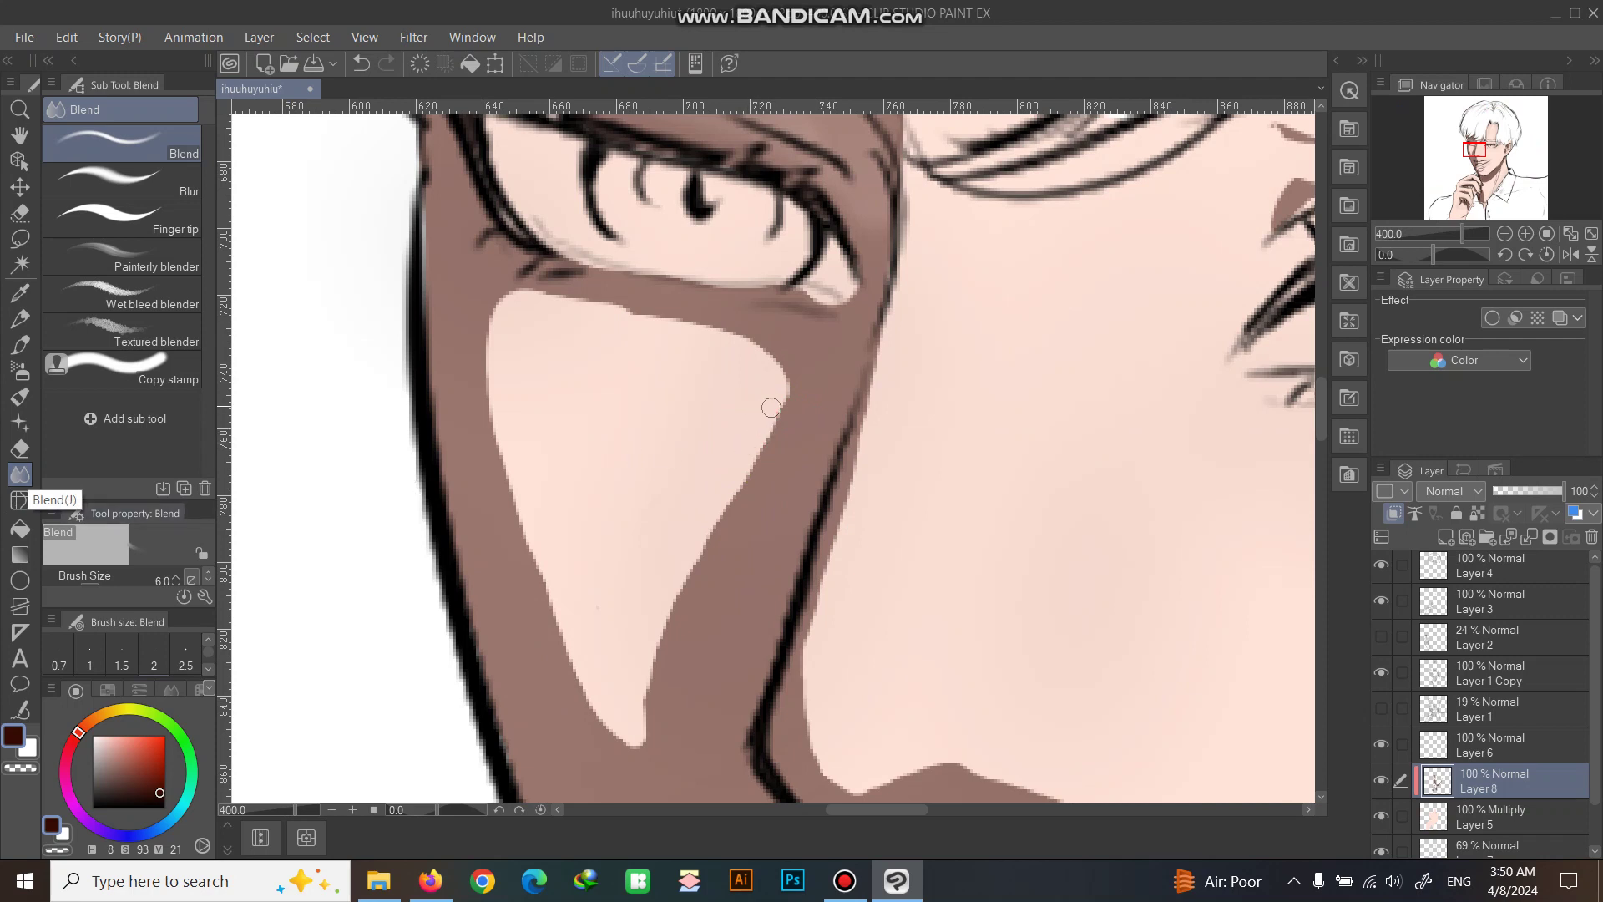
{"action": "mouse_move", "coordinate": [771, 406]}
{"action": "left_mouse_down"}
{"action": "mouse_move", "coordinate": [692, 577]}
{"action": "mouse_move", "coordinate": [632, 743]}
{"action": "mouse_move", "coordinate": [582, 684]}
{"action": "mouse_move", "coordinate": [534, 553]}
{"action": "mouse_move", "coordinate": [496, 428]}
{"action": "mouse_move", "coordinate": [495, 327]}
{"action": "mouse_move", "coordinate": [510, 296]}
{"action": "mouse_move", "coordinate": [539, 293]}
{"action": "mouse_move", "coordinate": [757, 345]}
{"action": "mouse_move", "coordinate": [783, 380]}
{"action": "mouse_move", "coordinate": [746, 505]}
{"action": "left_mouse_up"}
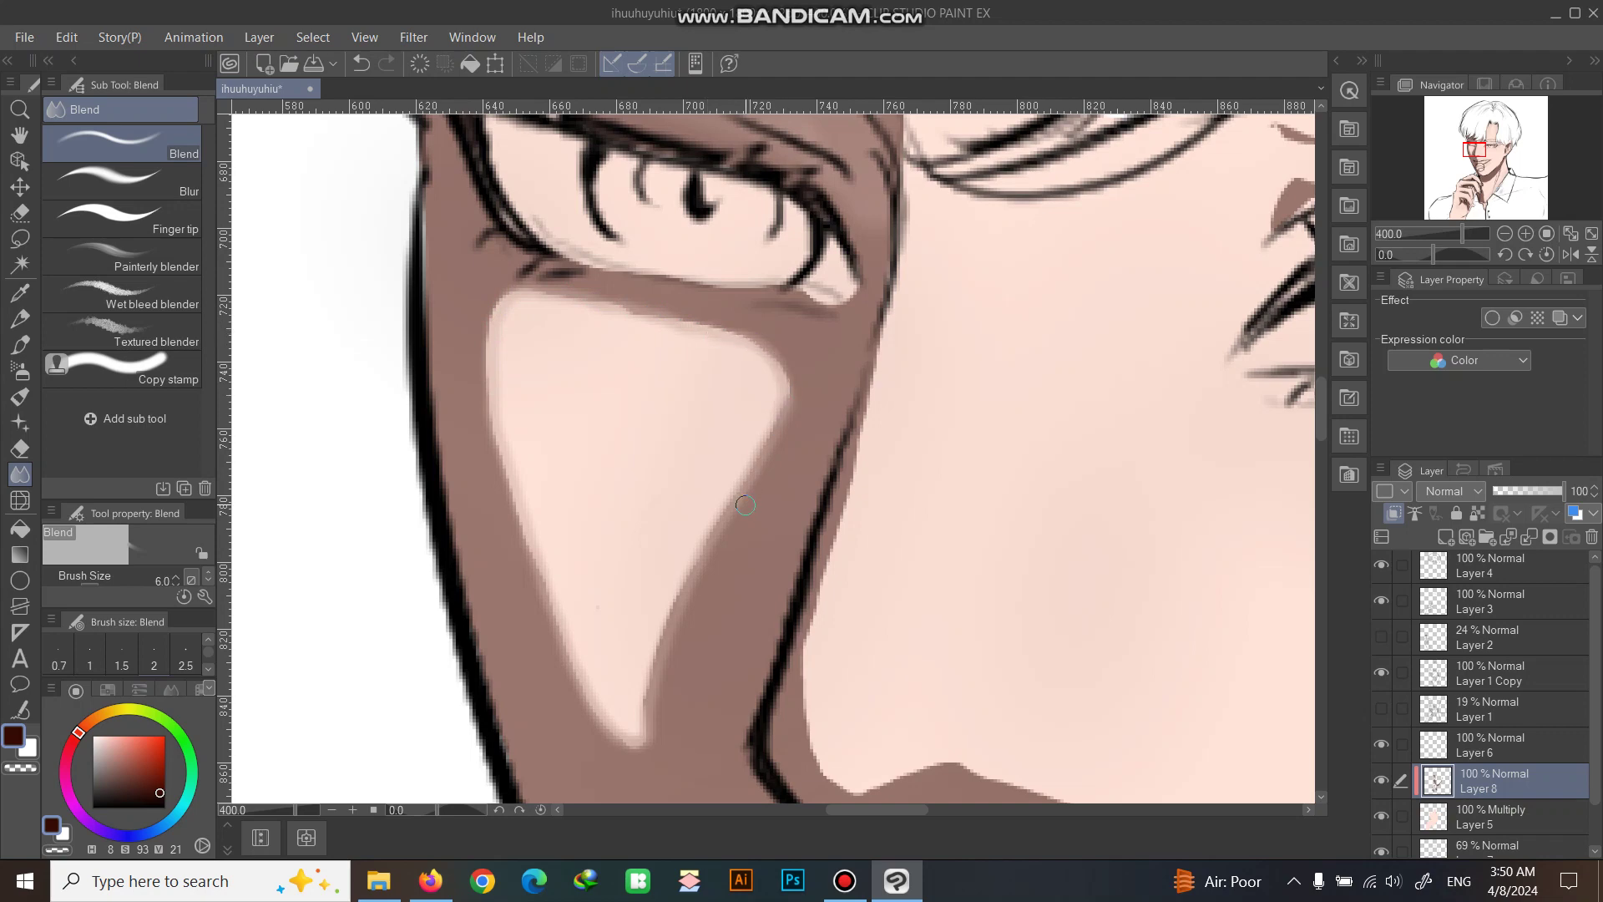
{"action": "scroll", "coordinate": [746, 505], "scroll_direction": "down", "scroll_amount": 8}
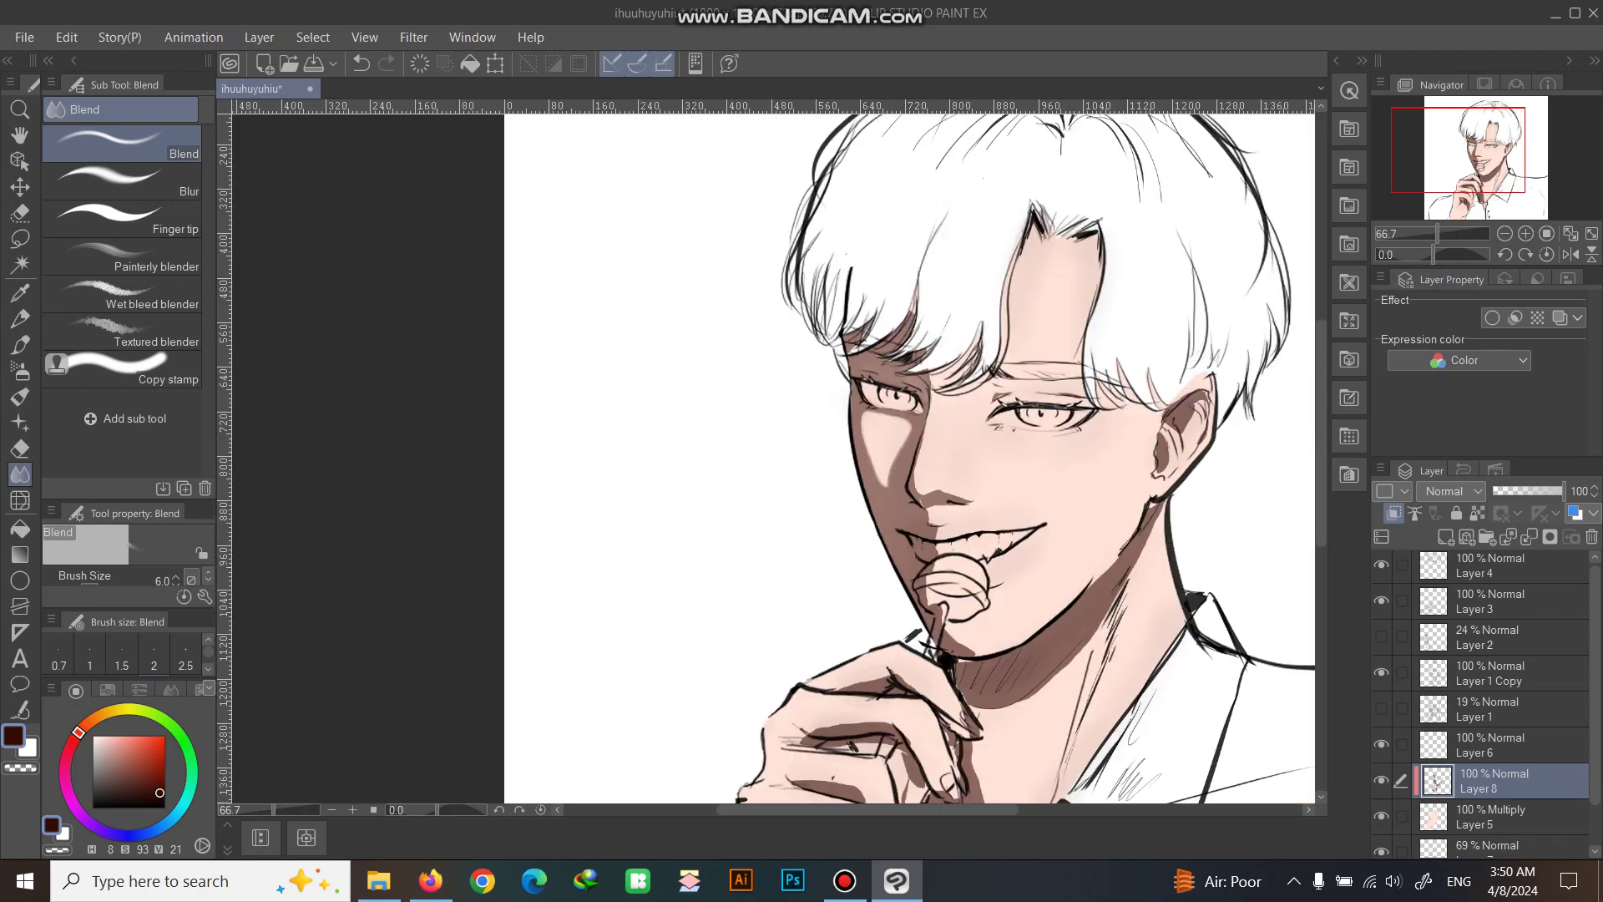
Blend the outer edge of the cast shadow under the jaw along the neck, from below the ear towards the hand.
{"action": "scroll", "coordinate": [919, 634], "scroll_direction": "up", "scroll_amount": 5}
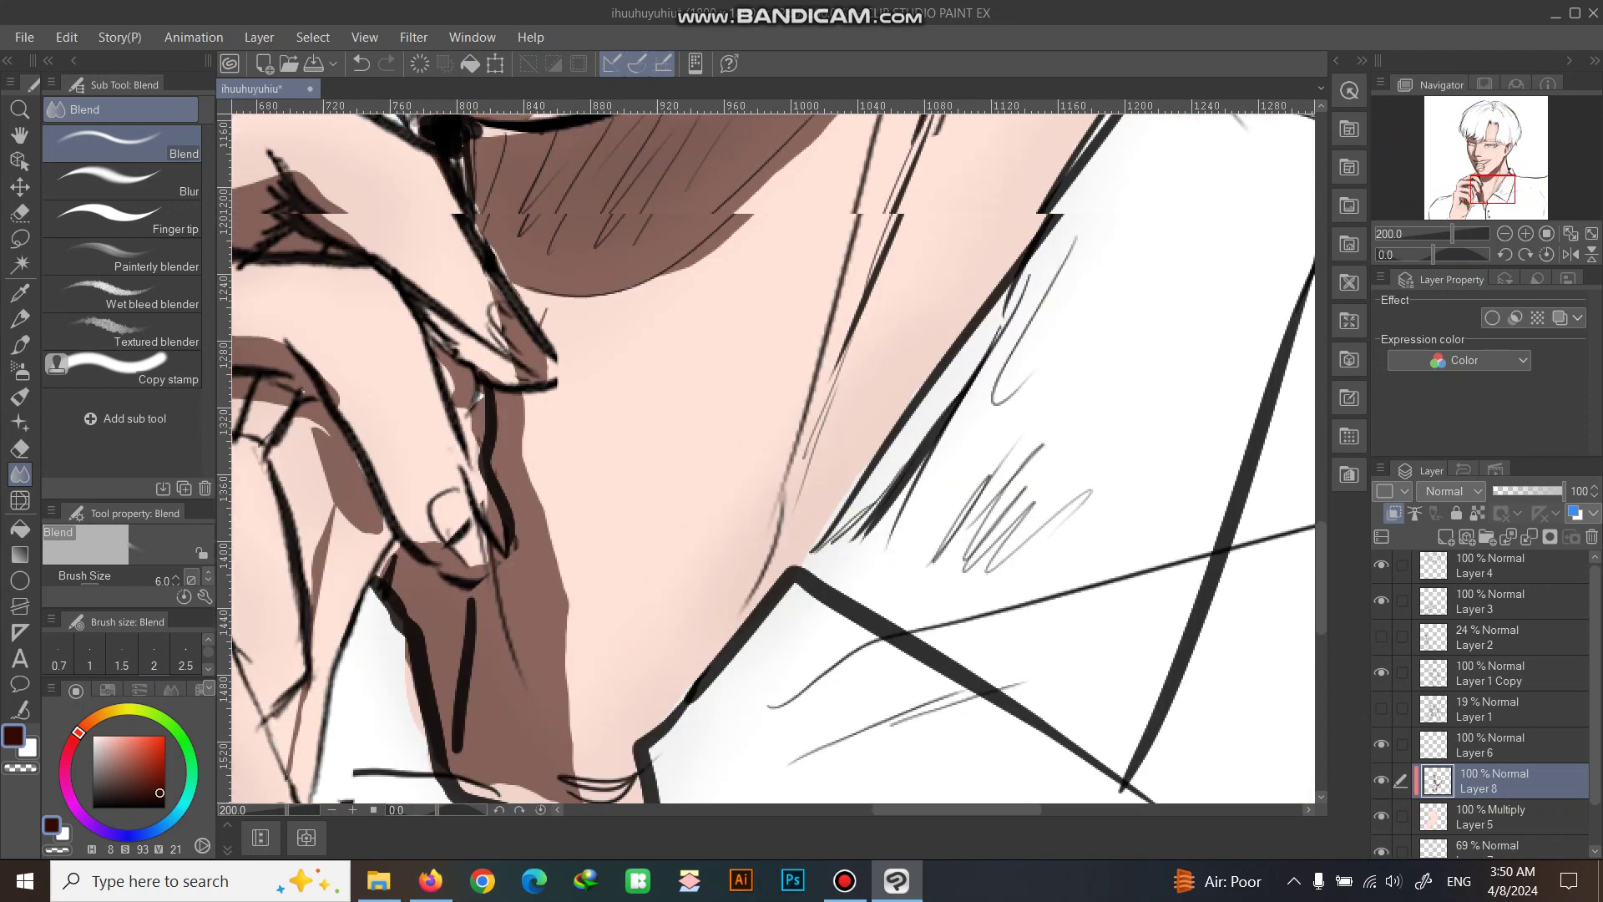
{"action": "left_click_drag", "start_coordinate": [668, 217], "coordinate": [688, 773]}
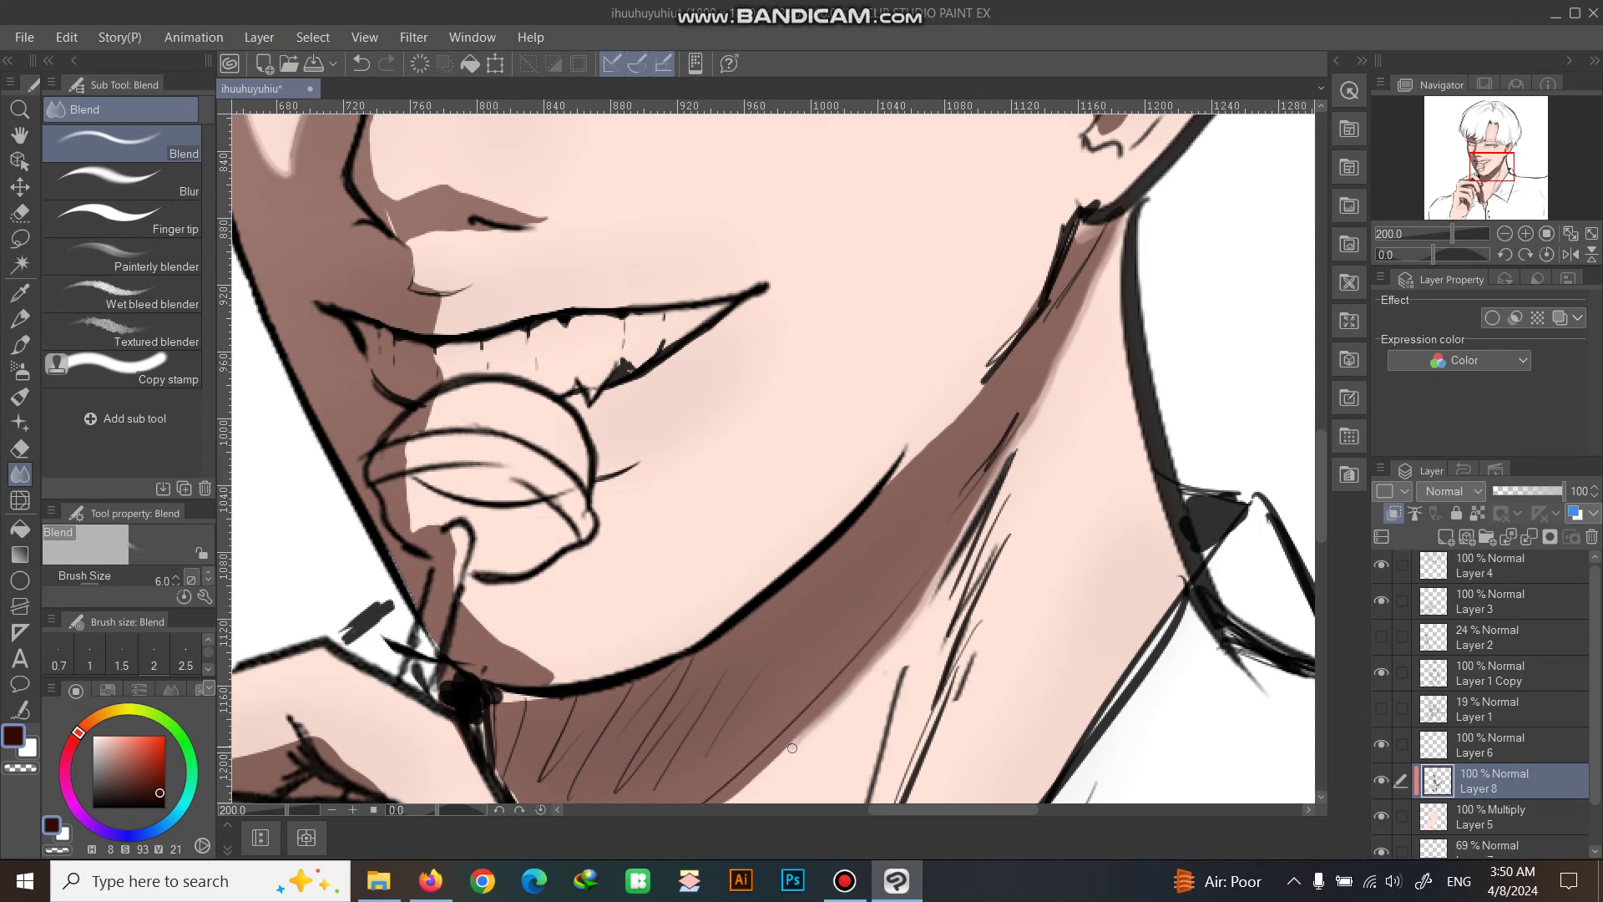
{"action": "left_click_drag", "start_coordinate": [1465, 179], "coordinate": [1475, 185]}
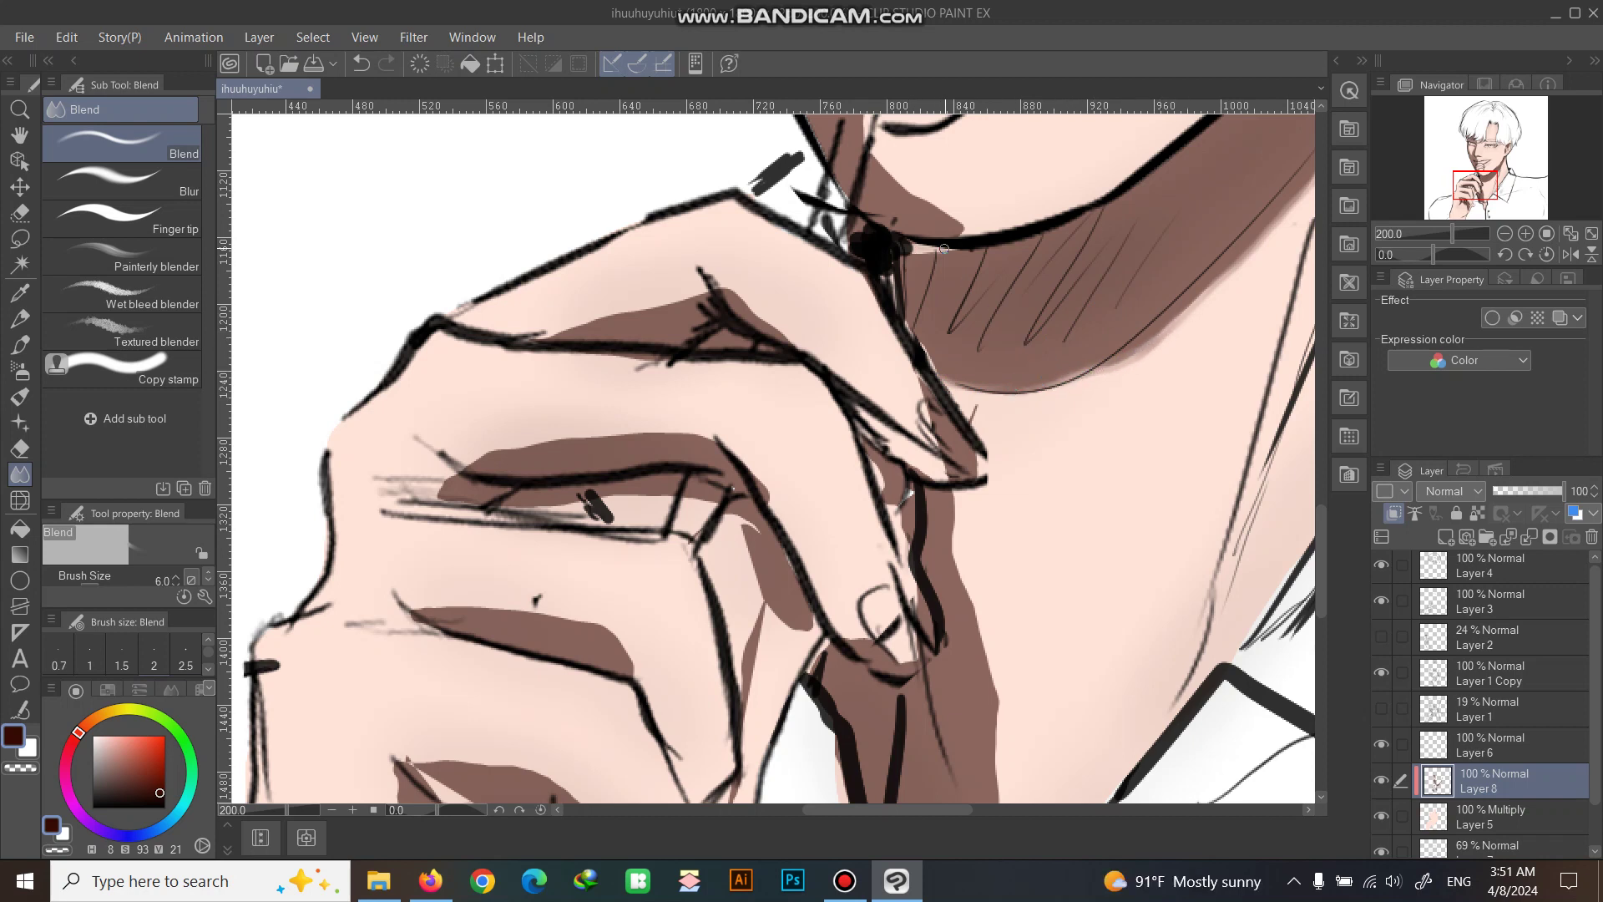
Blend the end of the jaw shadow beside the lollipop stick and the shadow edges on the uppermost finger.
{"action": "left_click_drag", "start_coordinate": [944, 249], "coordinate": [915, 251]}
{"action": "scroll", "coordinate": [936, 289], "scroll_direction": "down", "scroll_amount": 1}
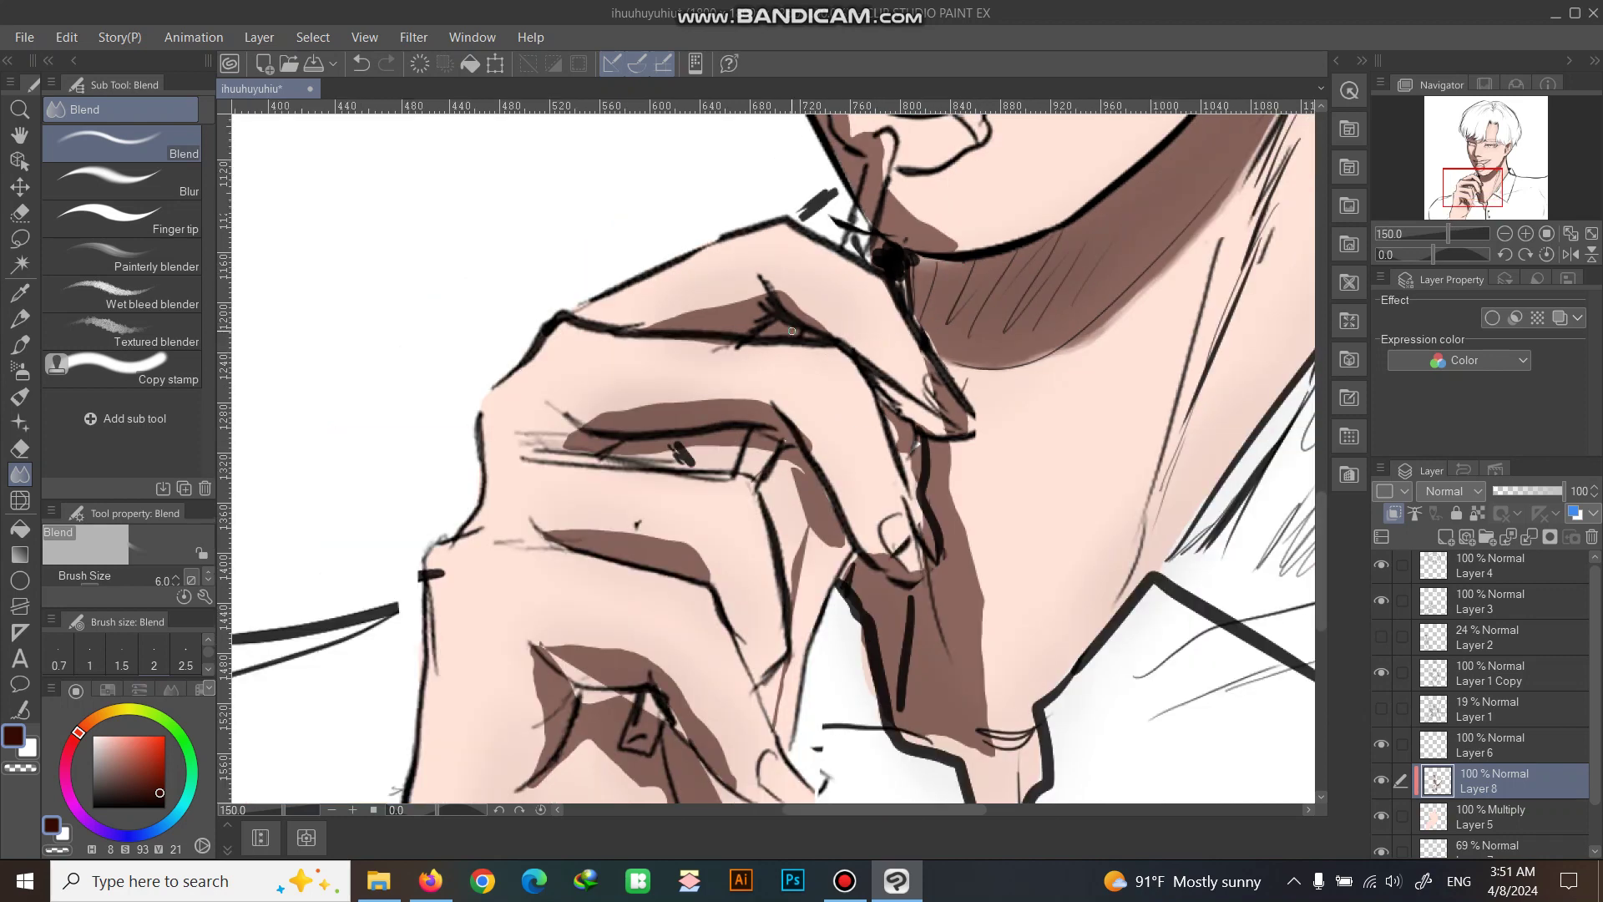
{"action": "scroll", "coordinate": [785, 322], "scroll_direction": "up", "scroll_amount": 1}
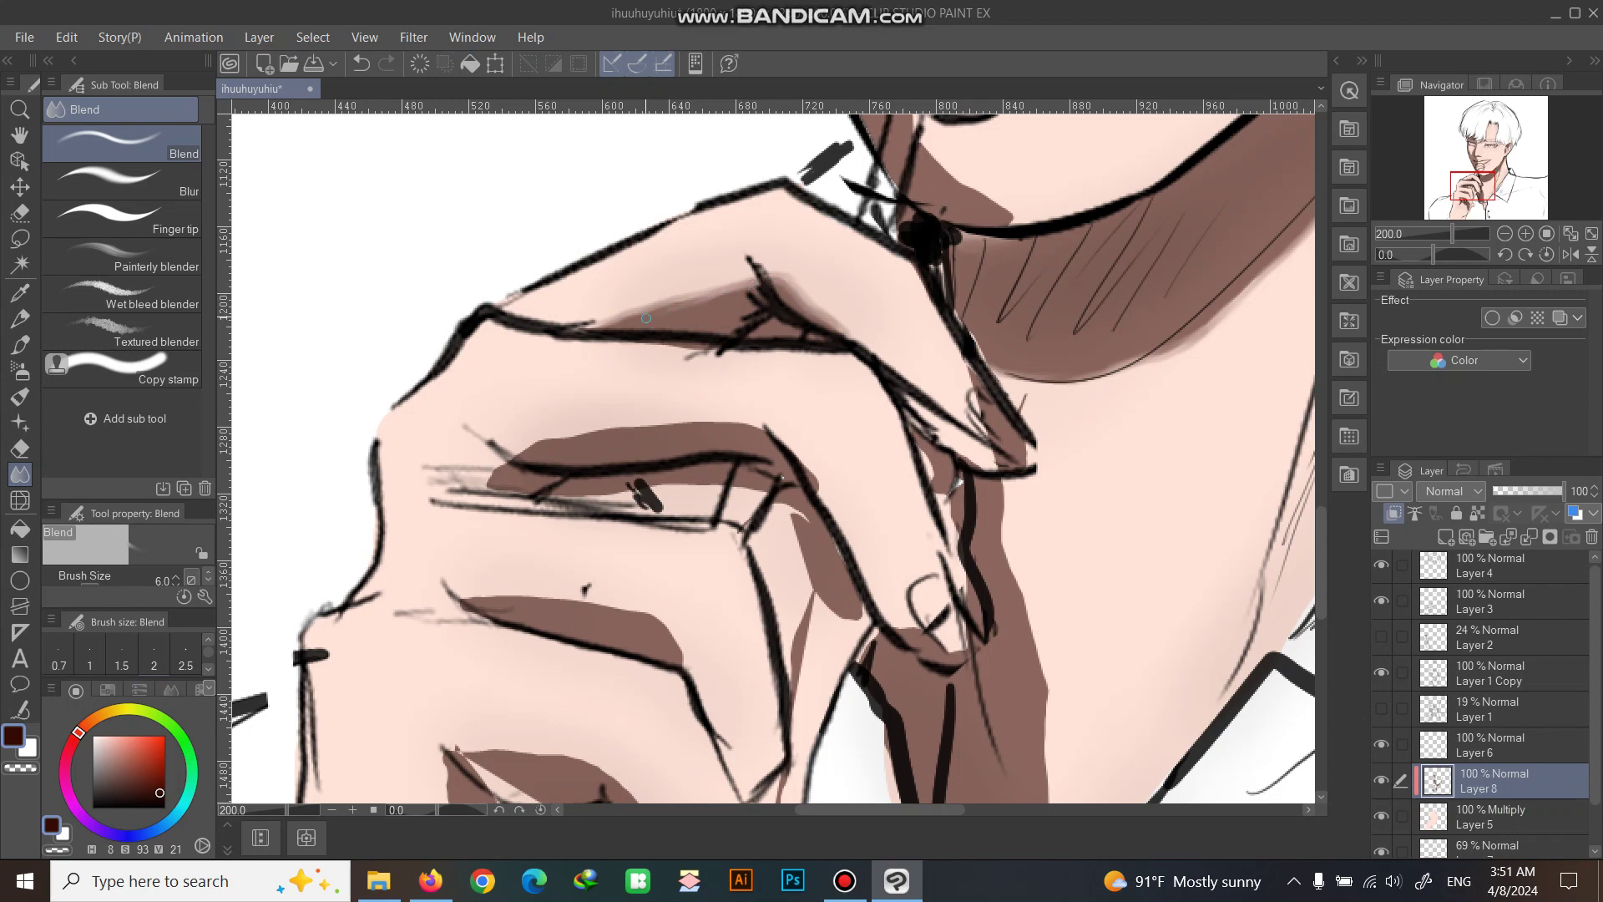
{"action": "scroll", "coordinate": [989, 425], "scroll_direction": "down", "scroll_amount": 4}
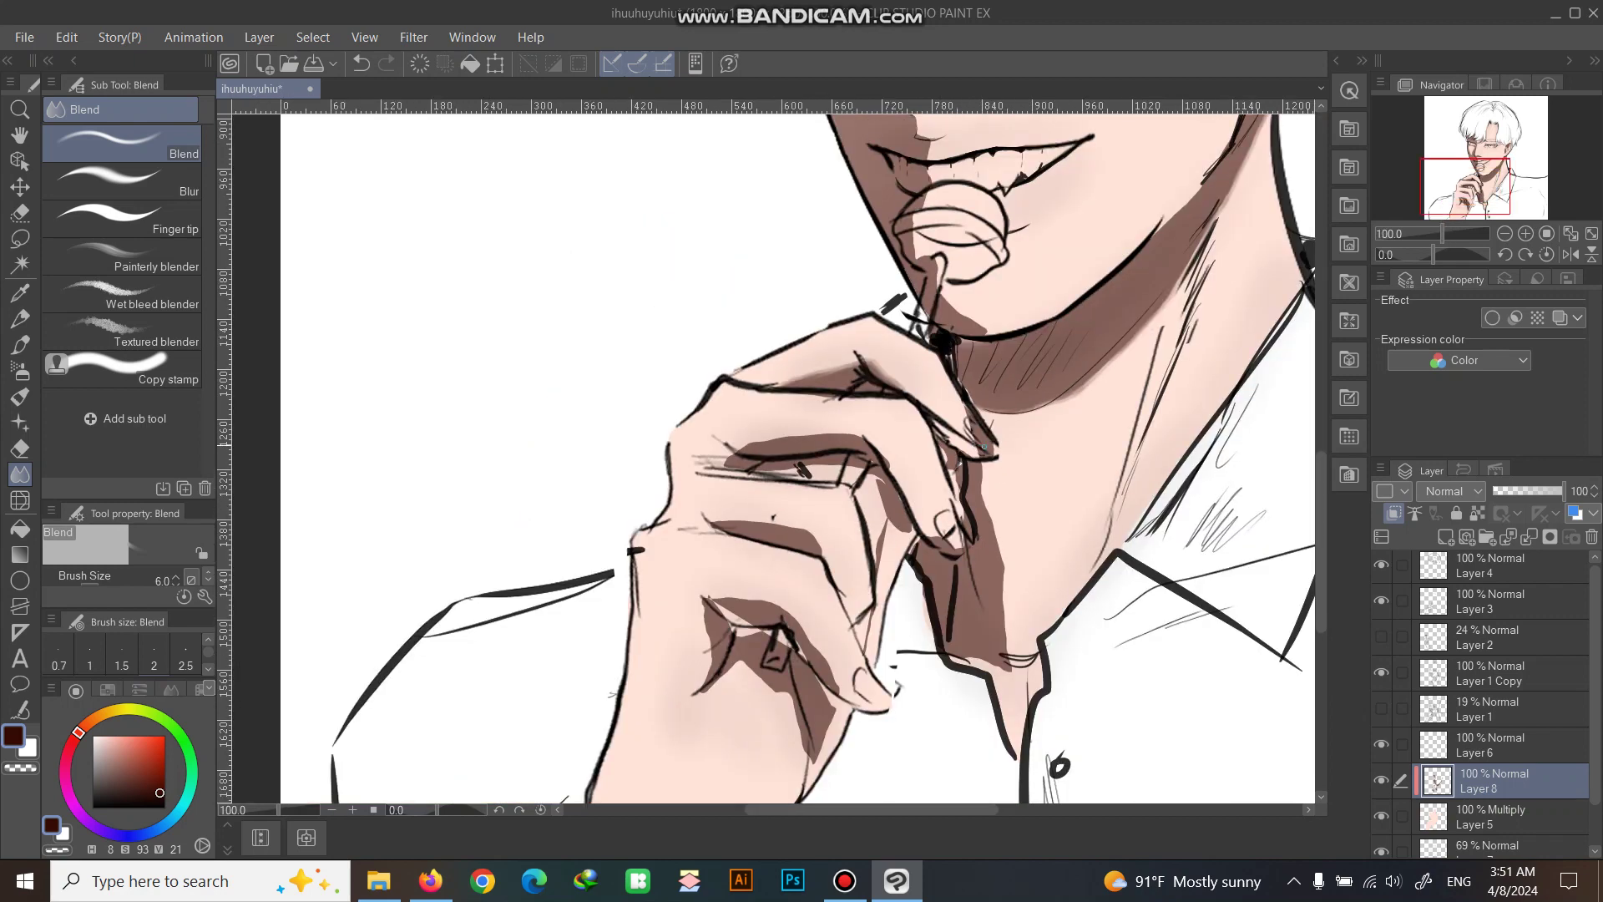
{"action": "scroll", "coordinate": [969, 430], "scroll_direction": "up", "scroll_amount": 3}
Soften the shadow edges between the curled fingers with the Blend tool at size 12, and undo the last strokes.
{"action": "key", "text": "e"}
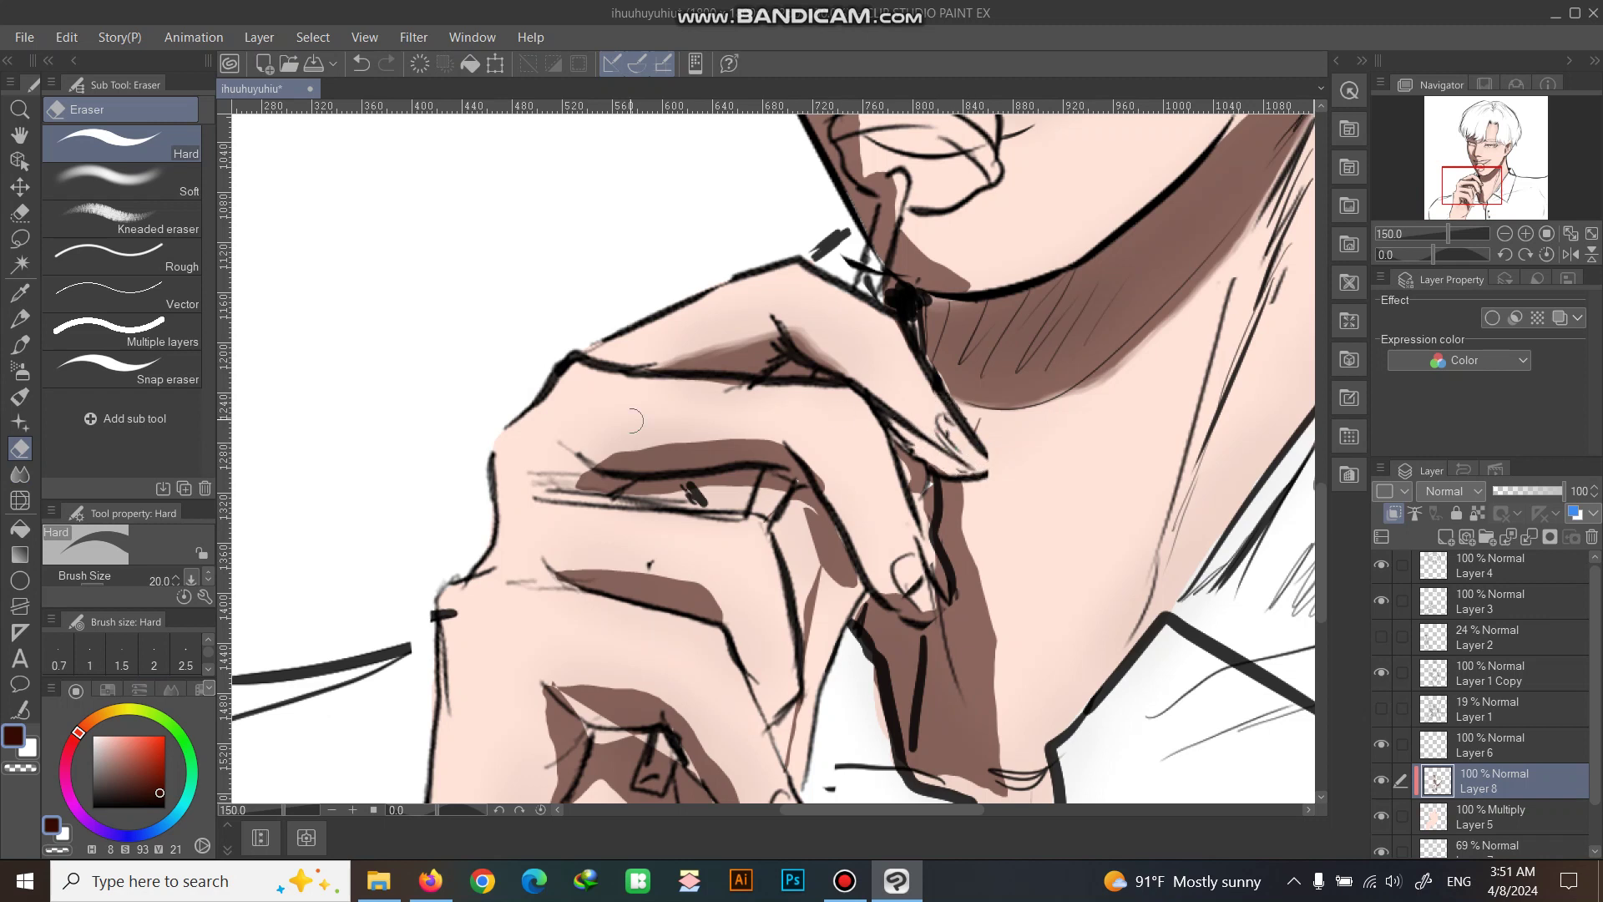
{"action": "left_click", "coordinate": [20, 473]}
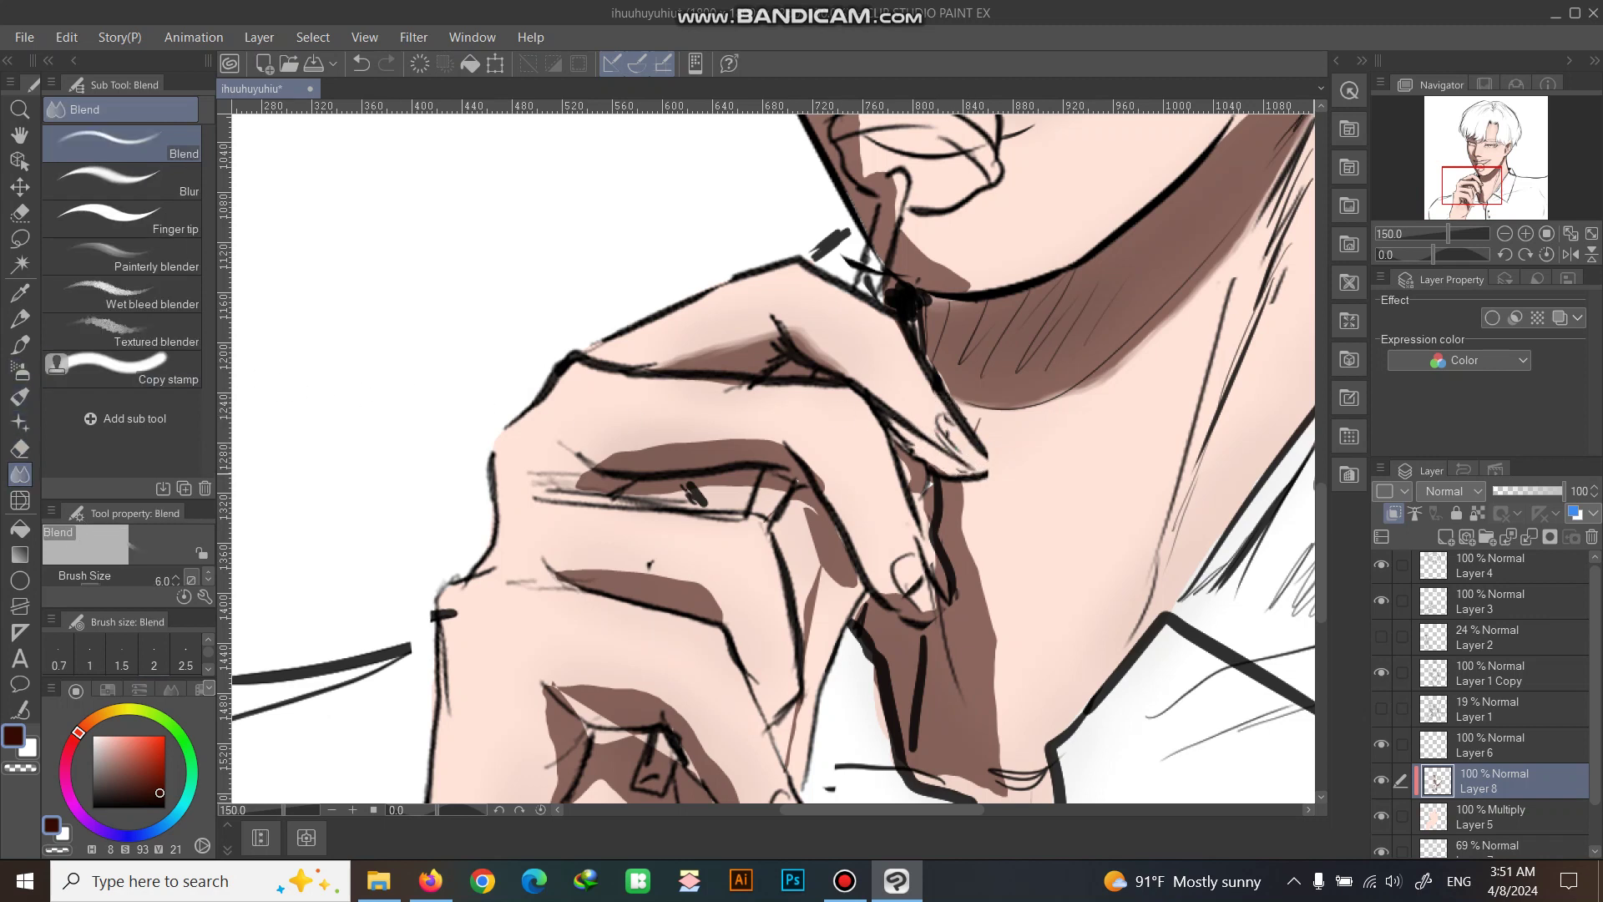
{"action": "key", "text": "bracketright"}
{"action": "key", "text": "bracketright"}
{"action": "key", "text": "bracketright"}
{"action": "key", "text": "bracketright"}
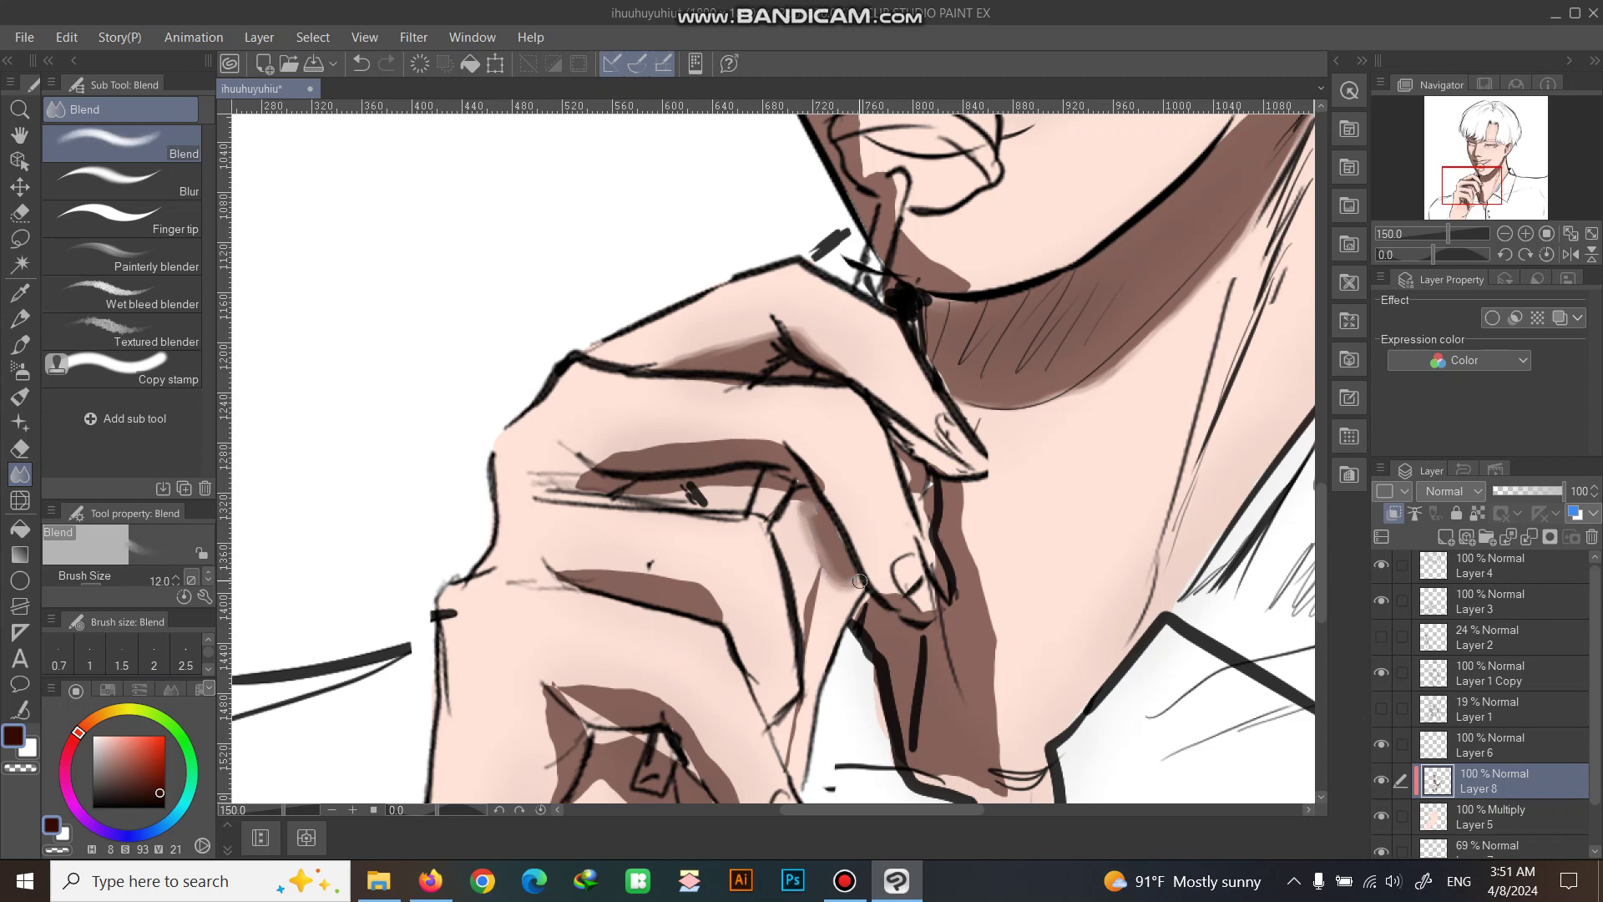
{"action": "mouse_move", "coordinate": [860, 580]}
{"action": "left_mouse_down"}
{"action": "mouse_move", "coordinate": [809, 539]}
{"action": "mouse_move", "coordinate": [808, 502]}
{"action": "mouse_move", "coordinate": [826, 590]}
{"action": "mouse_move", "coordinate": [823, 572]}
{"action": "mouse_move", "coordinate": [806, 644]}
{"action": "left_mouse_up"}
{"action": "key", "text": "ctrl+minus"}
{"action": "key", "text": "ctrl+minus"}
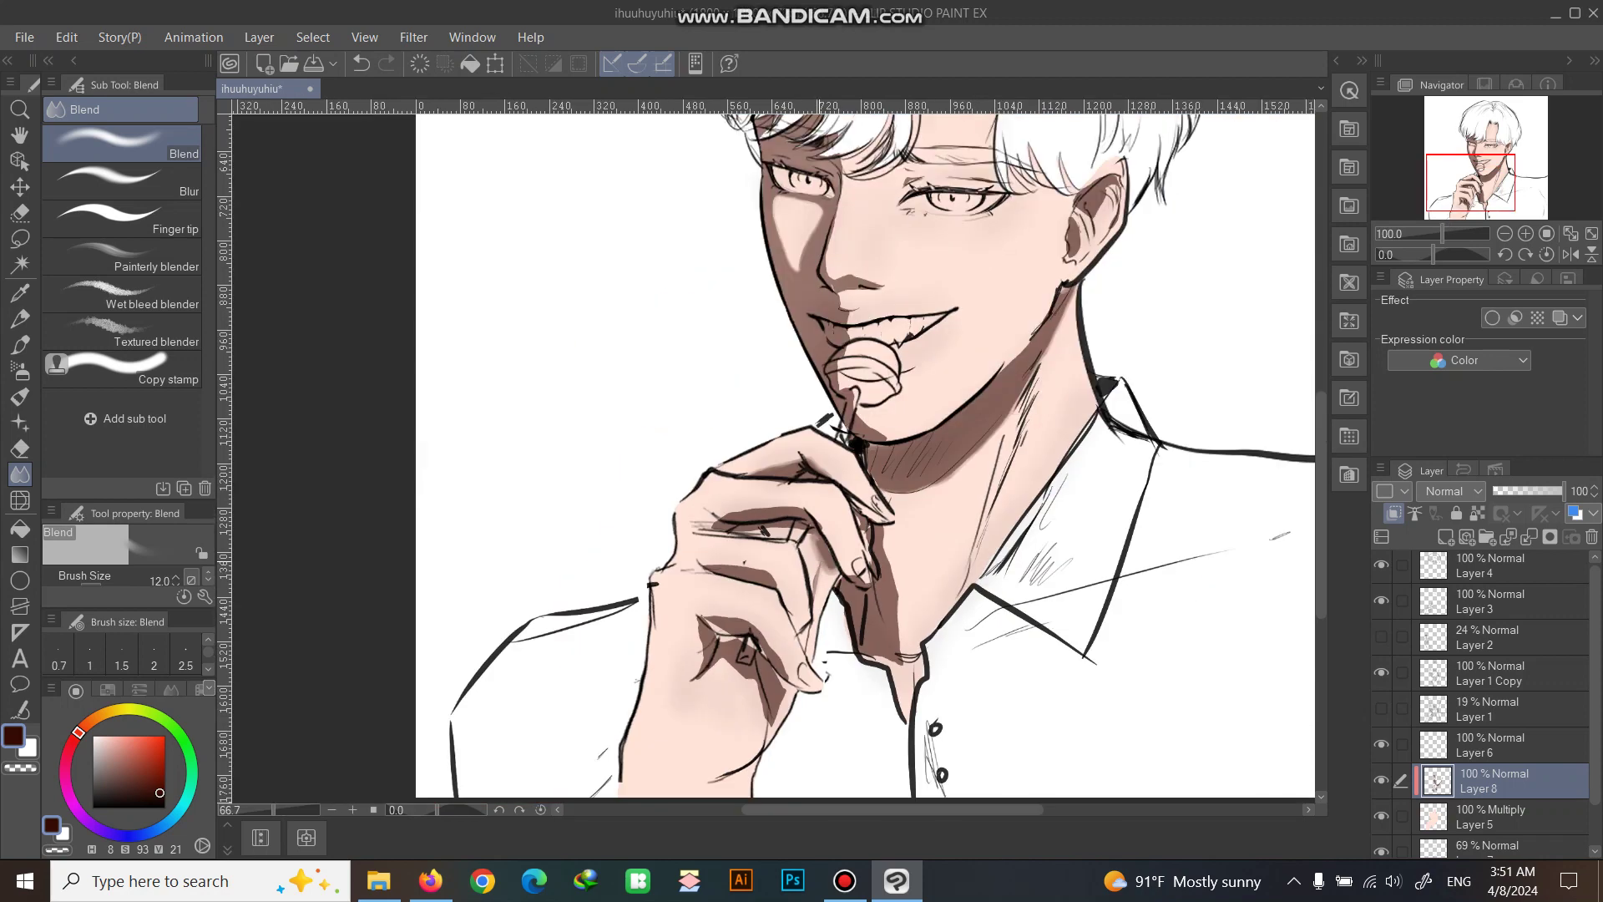
{"action": "left_click_drag", "start_coordinate": [785, 518], "coordinate": [852, 445]}
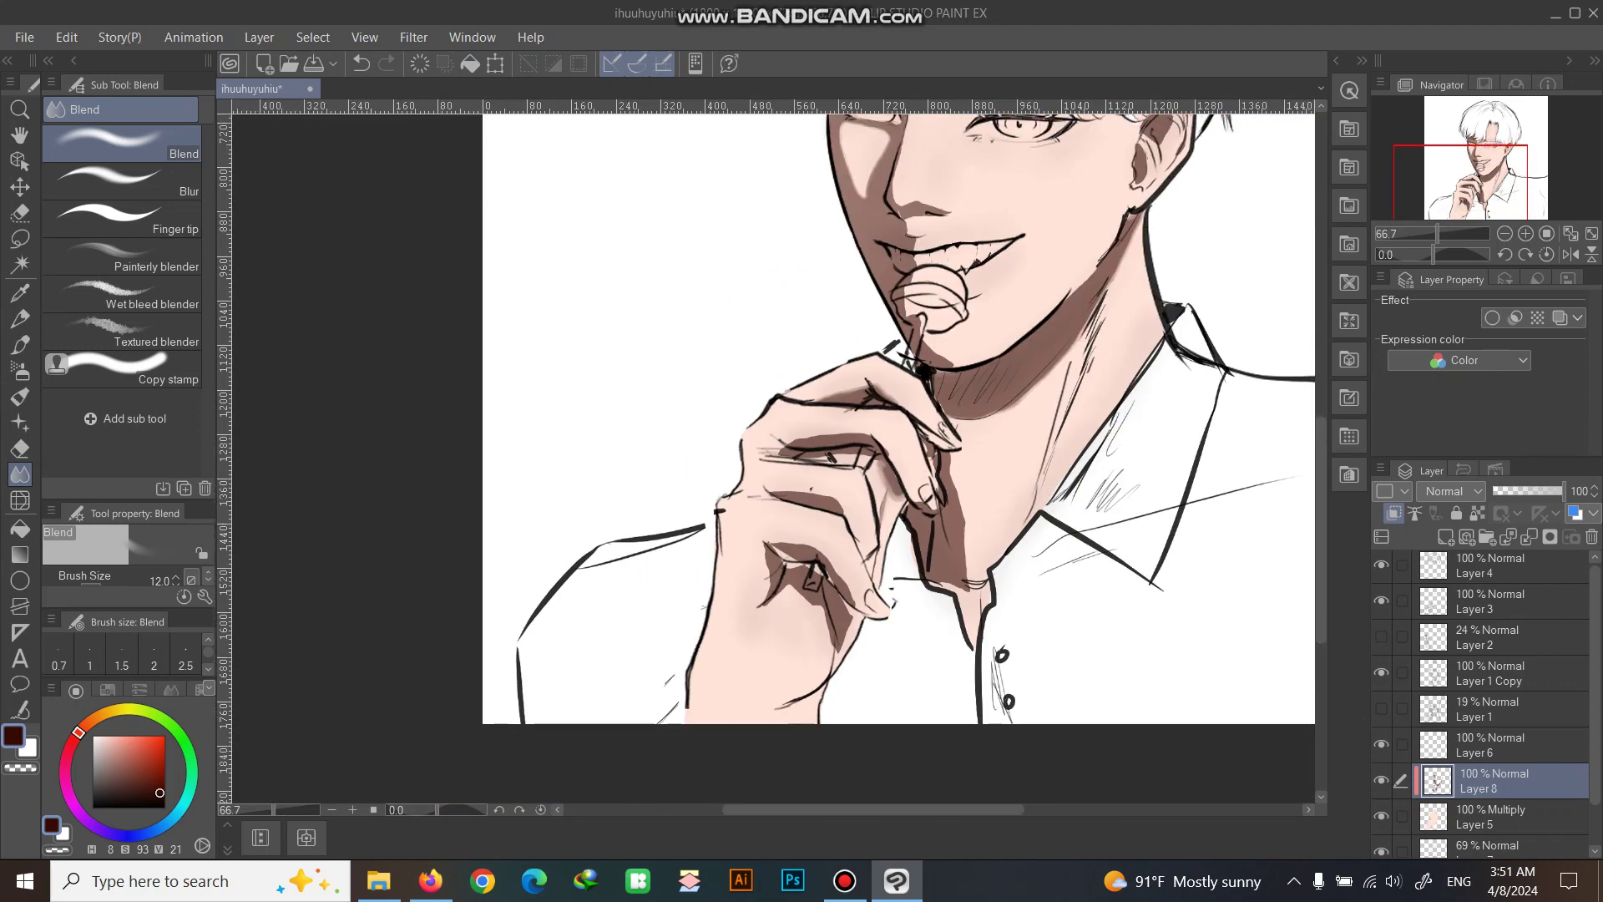
{"action": "key", "text": "ctrl+z"}
{"action": "key", "text": "ctrl+z"}
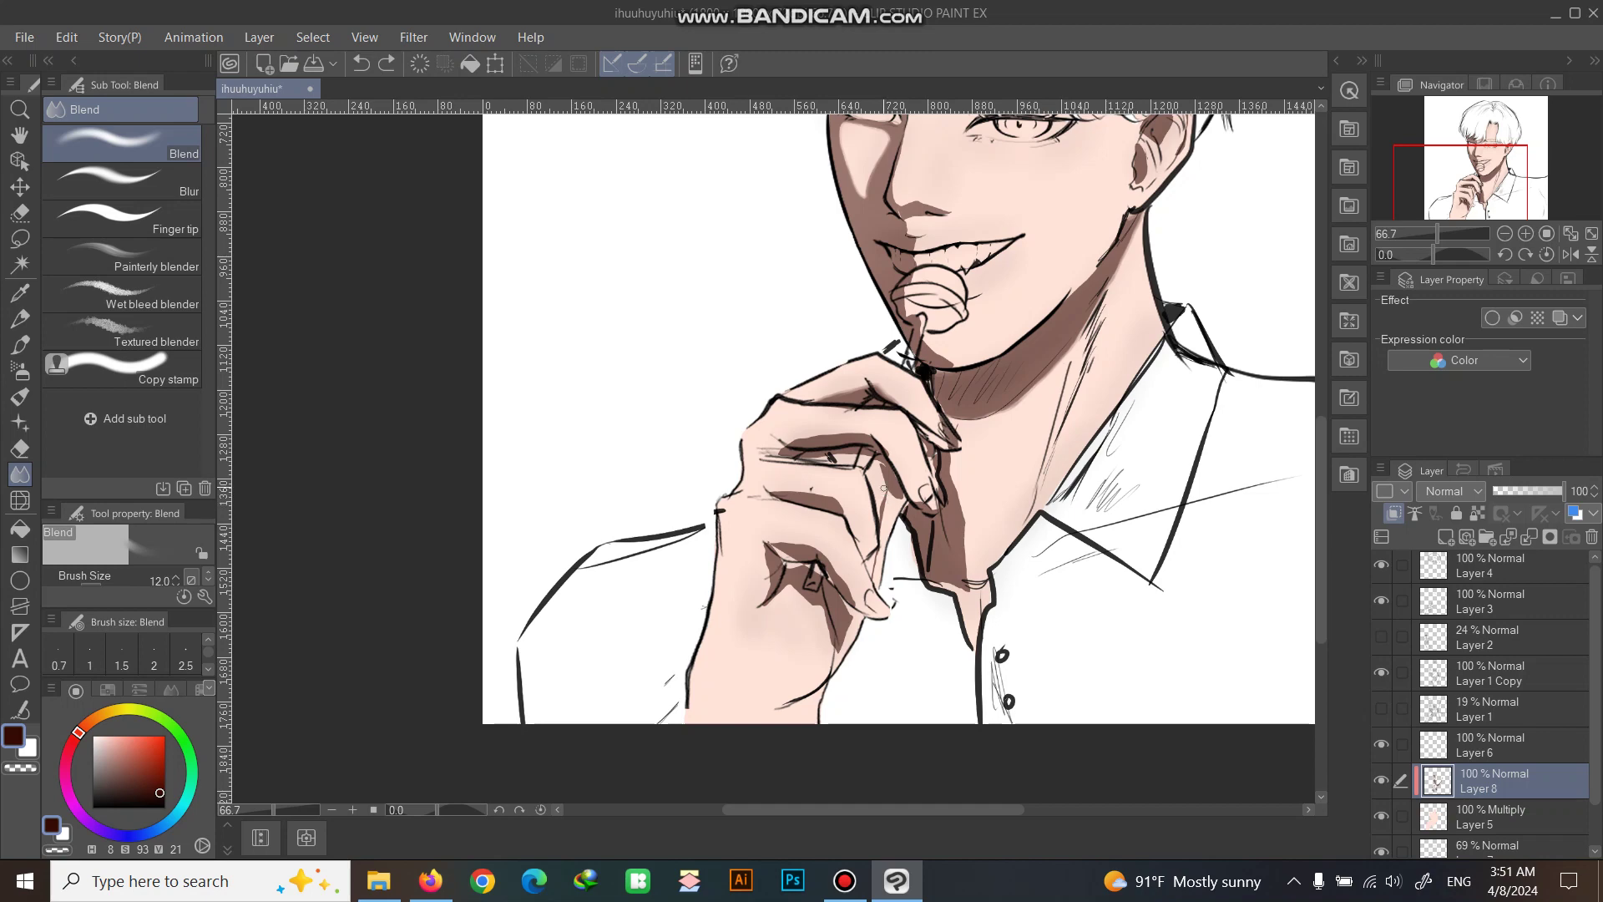
Blend the lower edge of the neck shadow near the collar and the shadow edge along the lower curled finger.
{"action": "scroll", "coordinate": [894, 476], "scroll_direction": "up", "scroll_amount": 1}
{"action": "scroll", "coordinate": [1024, 431], "scroll_direction": "up", "scroll_amount": 1}
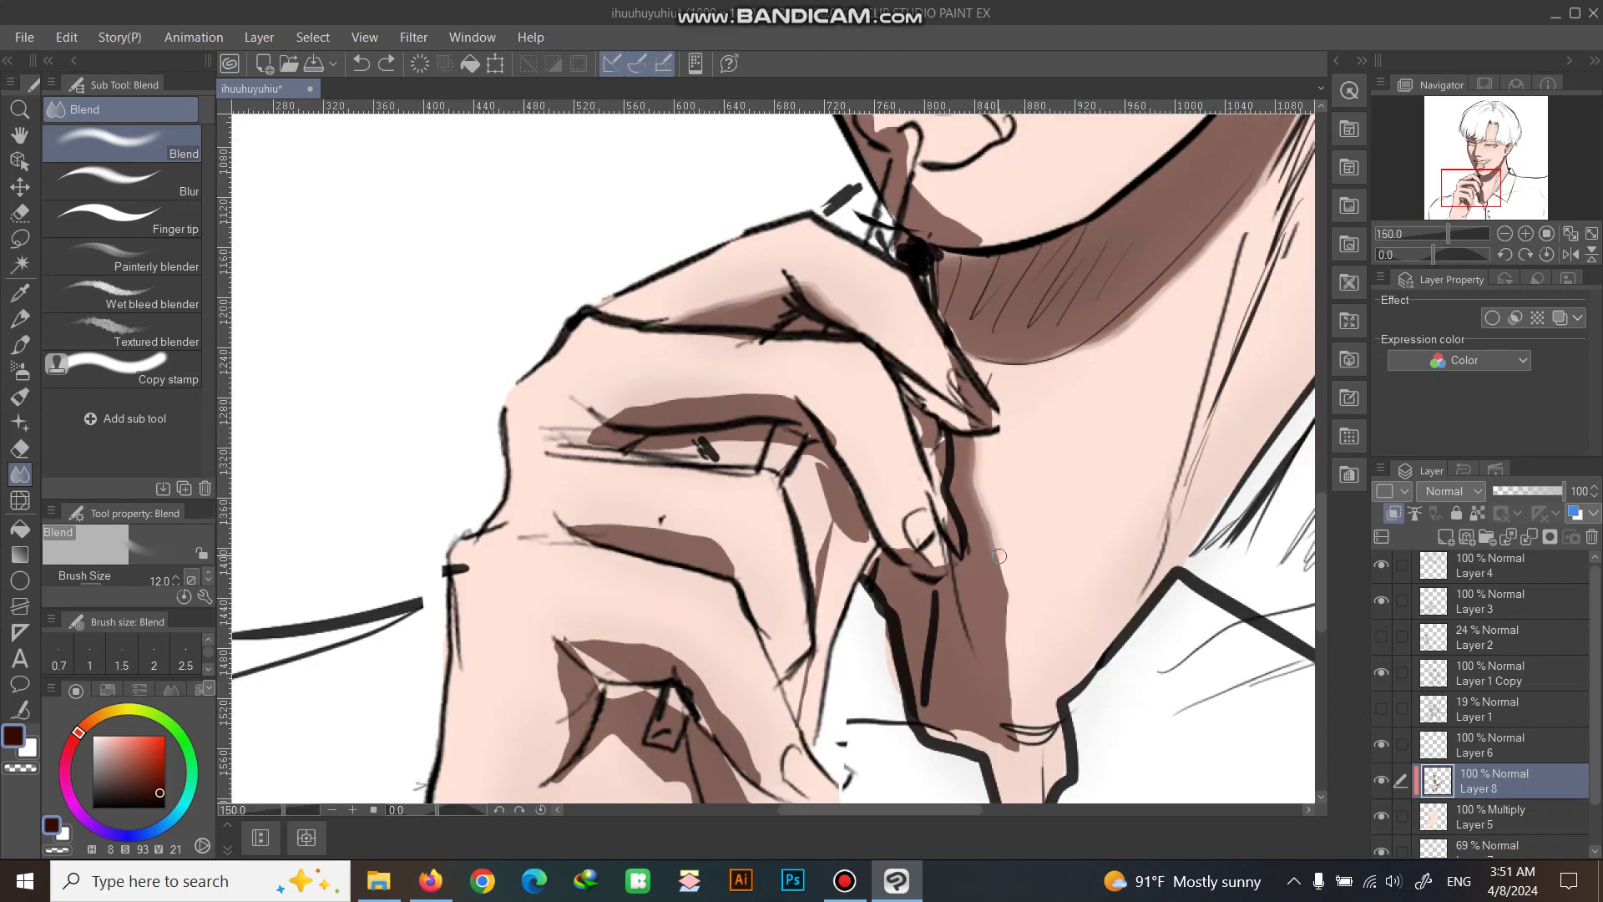
{"action": "left_click_drag", "start_coordinate": [1011, 710], "coordinate": [1004, 738]}
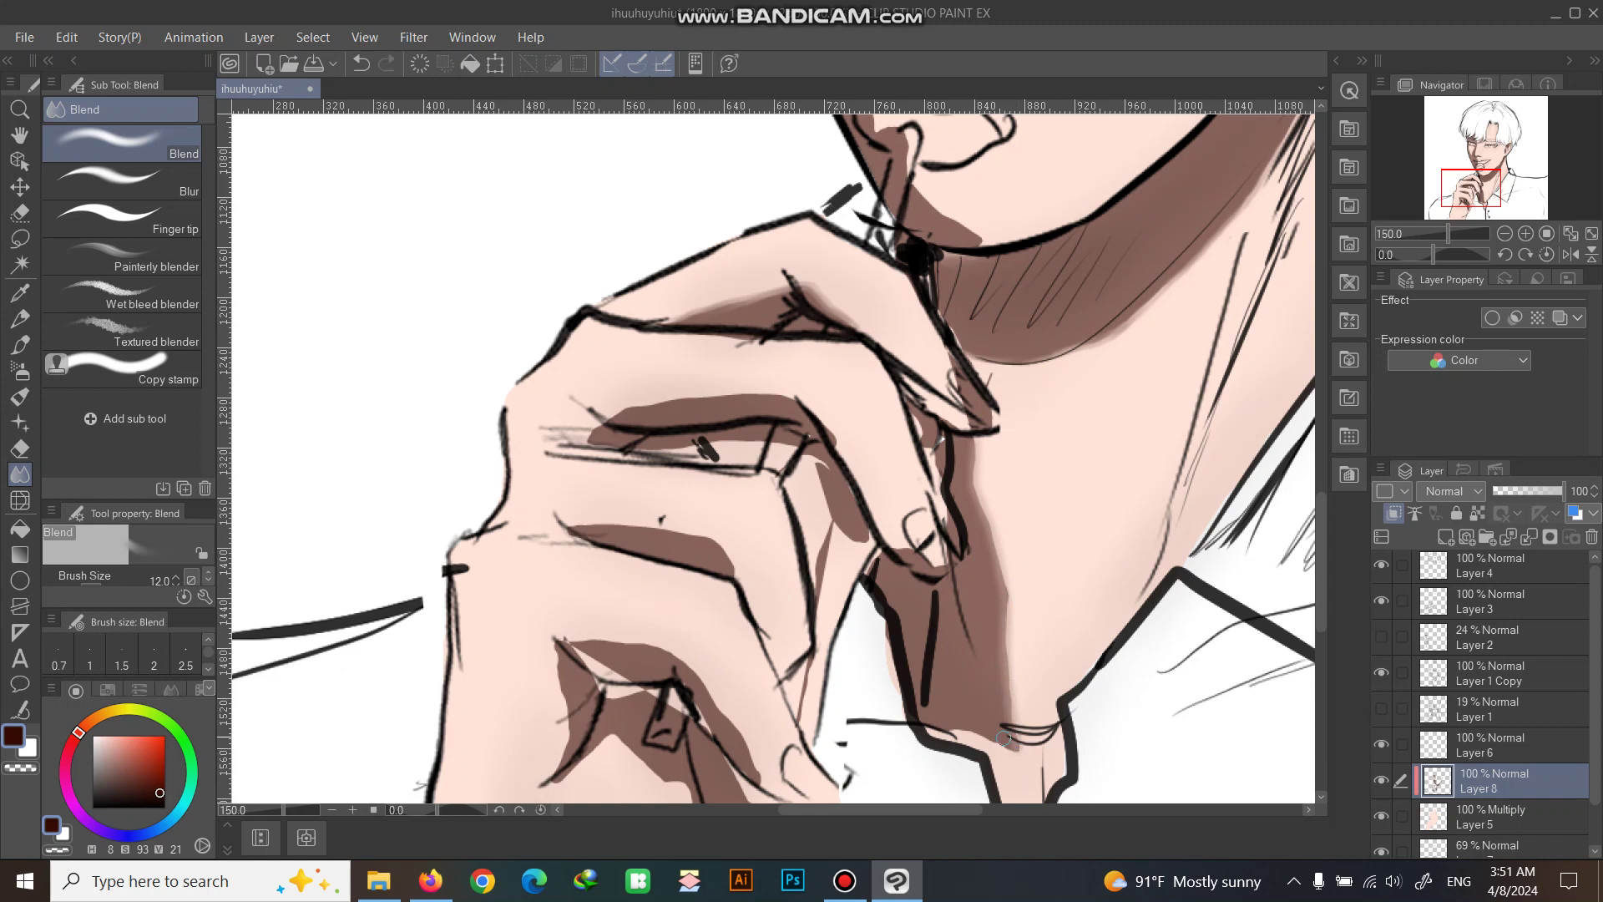
{"action": "mouse_move", "coordinate": [572, 527]}
{"action": "left_mouse_down"}
{"action": "mouse_move", "coordinate": [699, 539]}
{"action": "mouse_move", "coordinate": [740, 589]}
{"action": "left_mouse_up"}
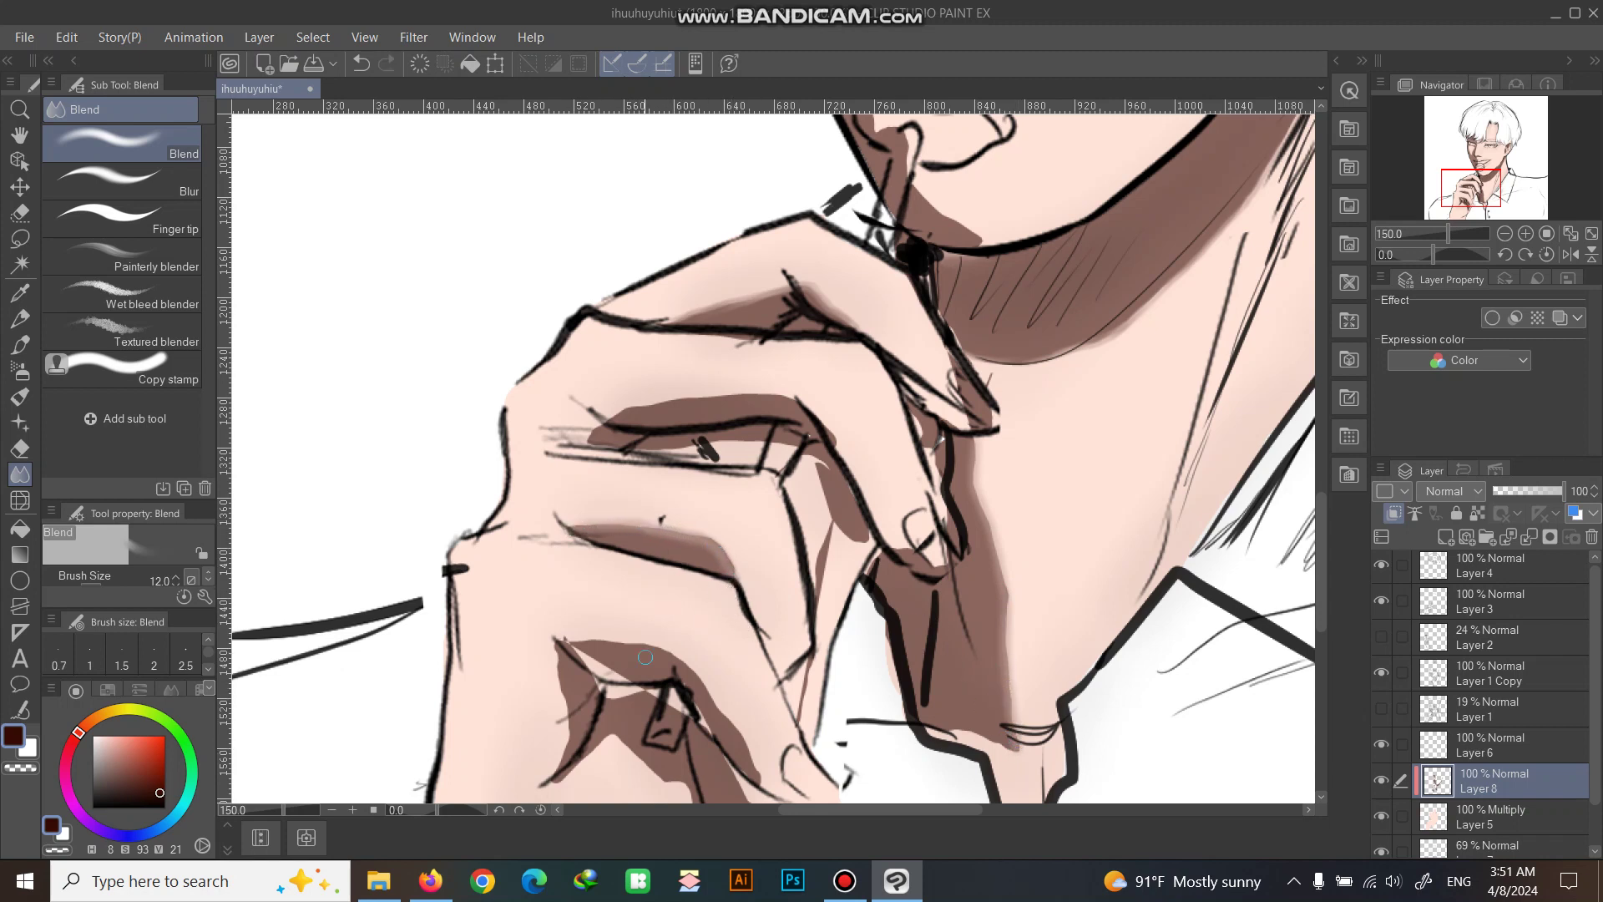
Blend the shadow edges around the lowest curled finger, the palm crease and the base of the thumb.
{"action": "mouse_move", "coordinate": [599, 650]}
{"action": "left_mouse_down"}
{"action": "mouse_move", "coordinate": [646, 644]}
{"action": "mouse_move", "coordinate": [580, 641]}
{"action": "mouse_move", "coordinate": [675, 655]}
{"action": "mouse_move", "coordinate": [767, 787]}
{"action": "left_mouse_up"}
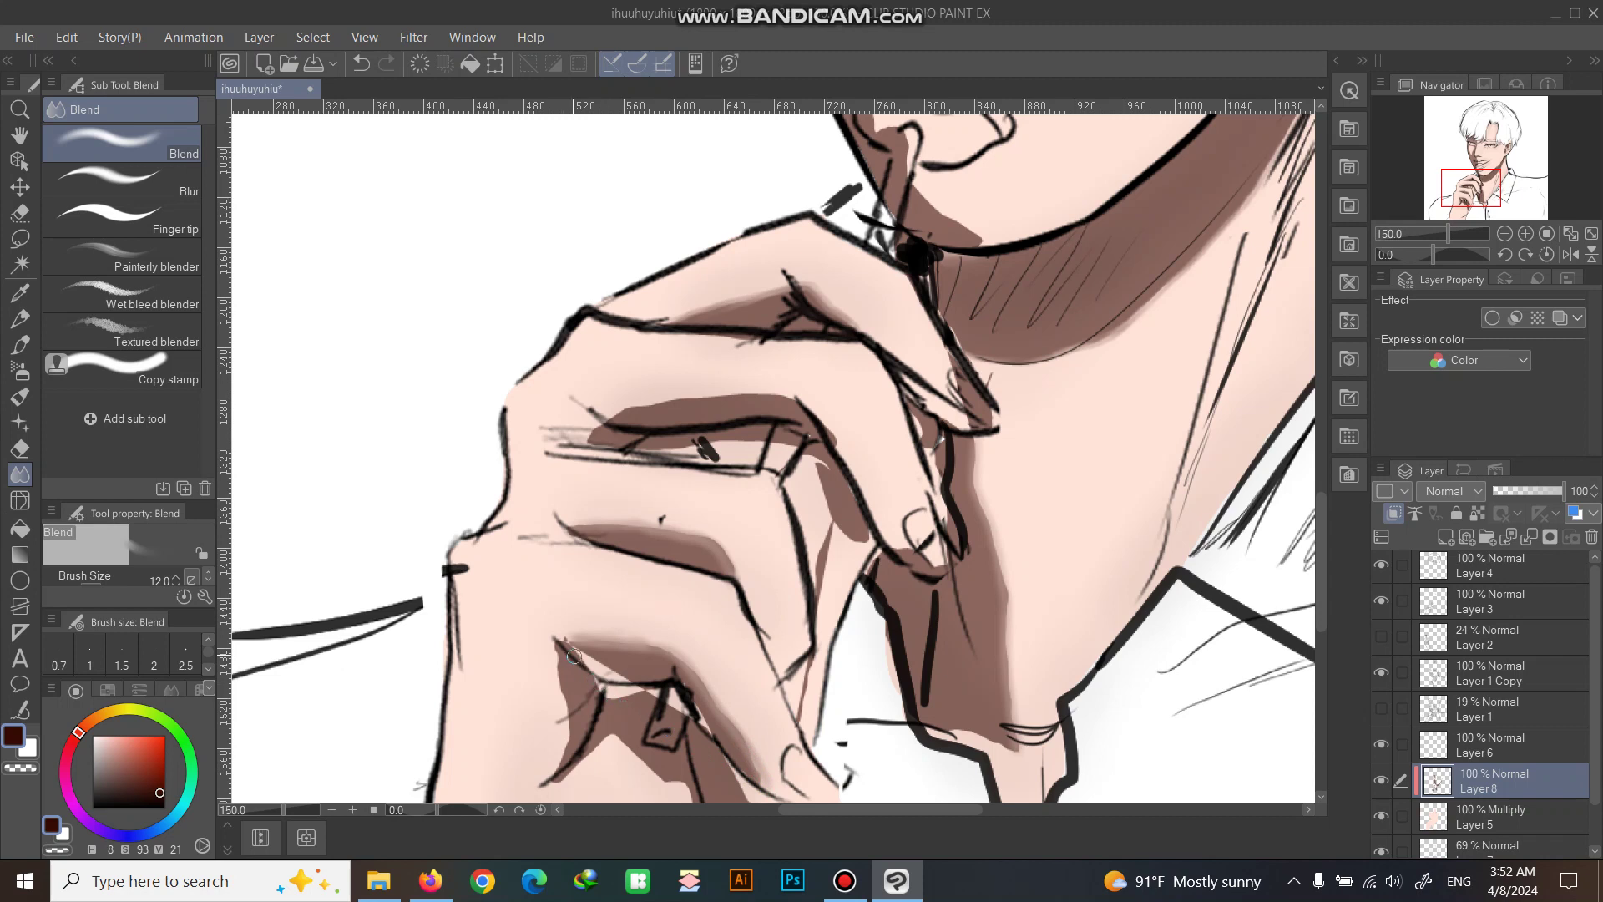
{"action": "mouse_move", "coordinate": [574, 656]}
{"action": "left_mouse_down"}
{"action": "mouse_move", "coordinate": [624, 703]}
{"action": "mouse_move", "coordinate": [638, 694]}
{"action": "mouse_move", "coordinate": [609, 693]}
{"action": "mouse_move", "coordinate": [559, 647]}
{"action": "mouse_move", "coordinate": [570, 750]}
{"action": "mouse_move", "coordinate": [539, 783]}
{"action": "mouse_move", "coordinate": [615, 739]}
{"action": "mouse_move", "coordinate": [703, 798]}
{"action": "left_mouse_up"}
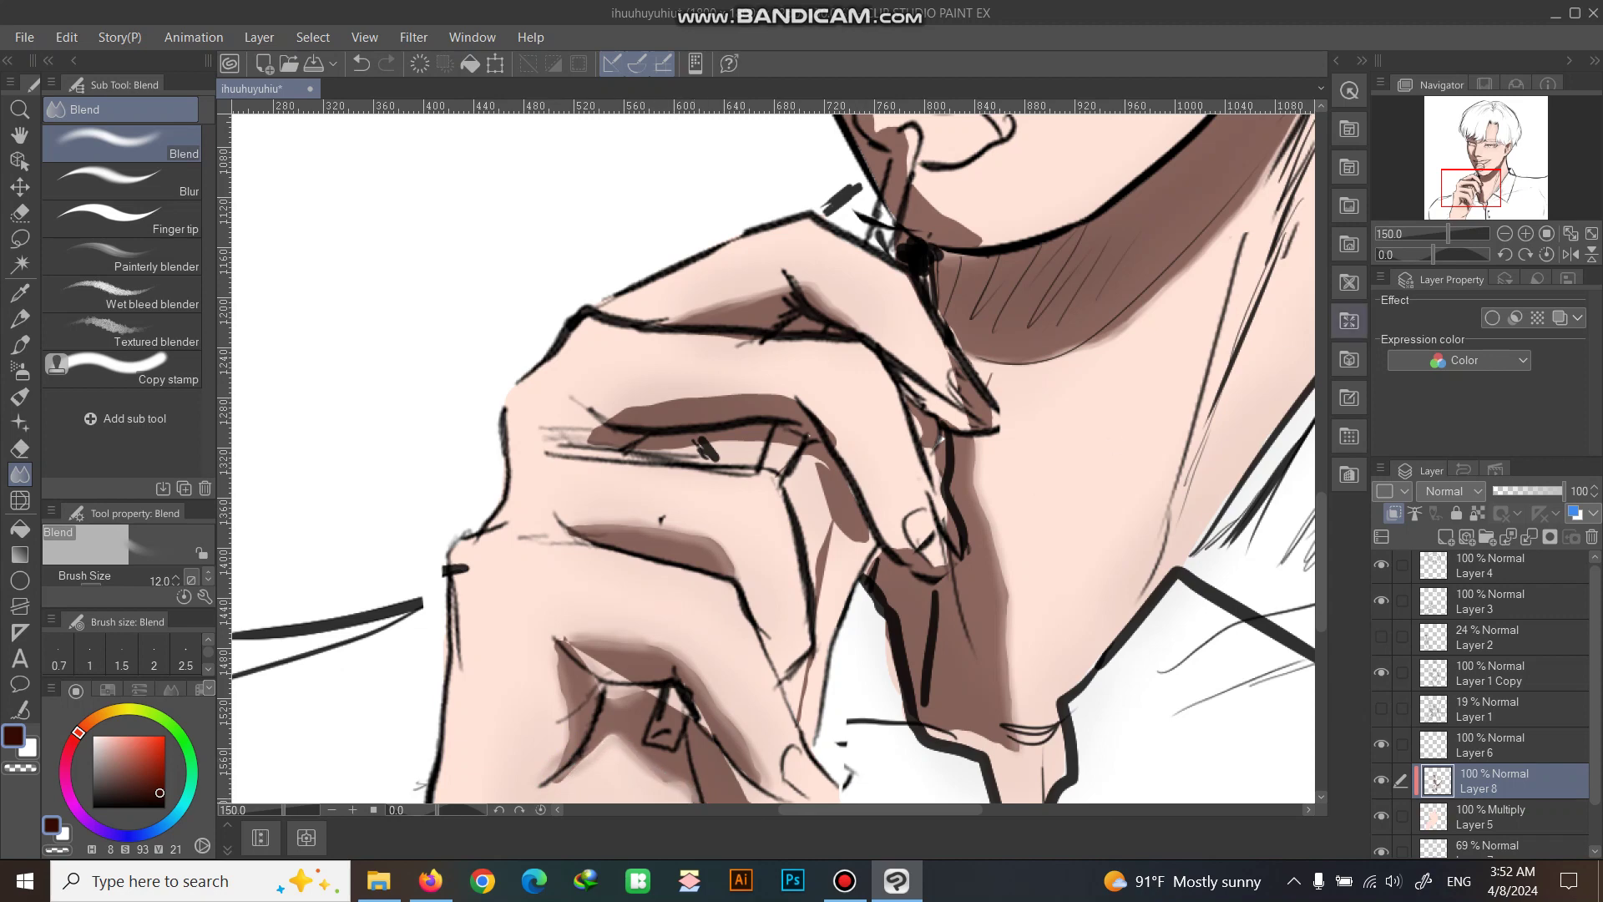
{"action": "left_click_drag", "start_coordinate": [1471, 188], "coordinate": [1471, 191]}
{"action": "scroll", "coordinate": [1186, 290], "scroll_direction": "down", "scroll_amount": 4}
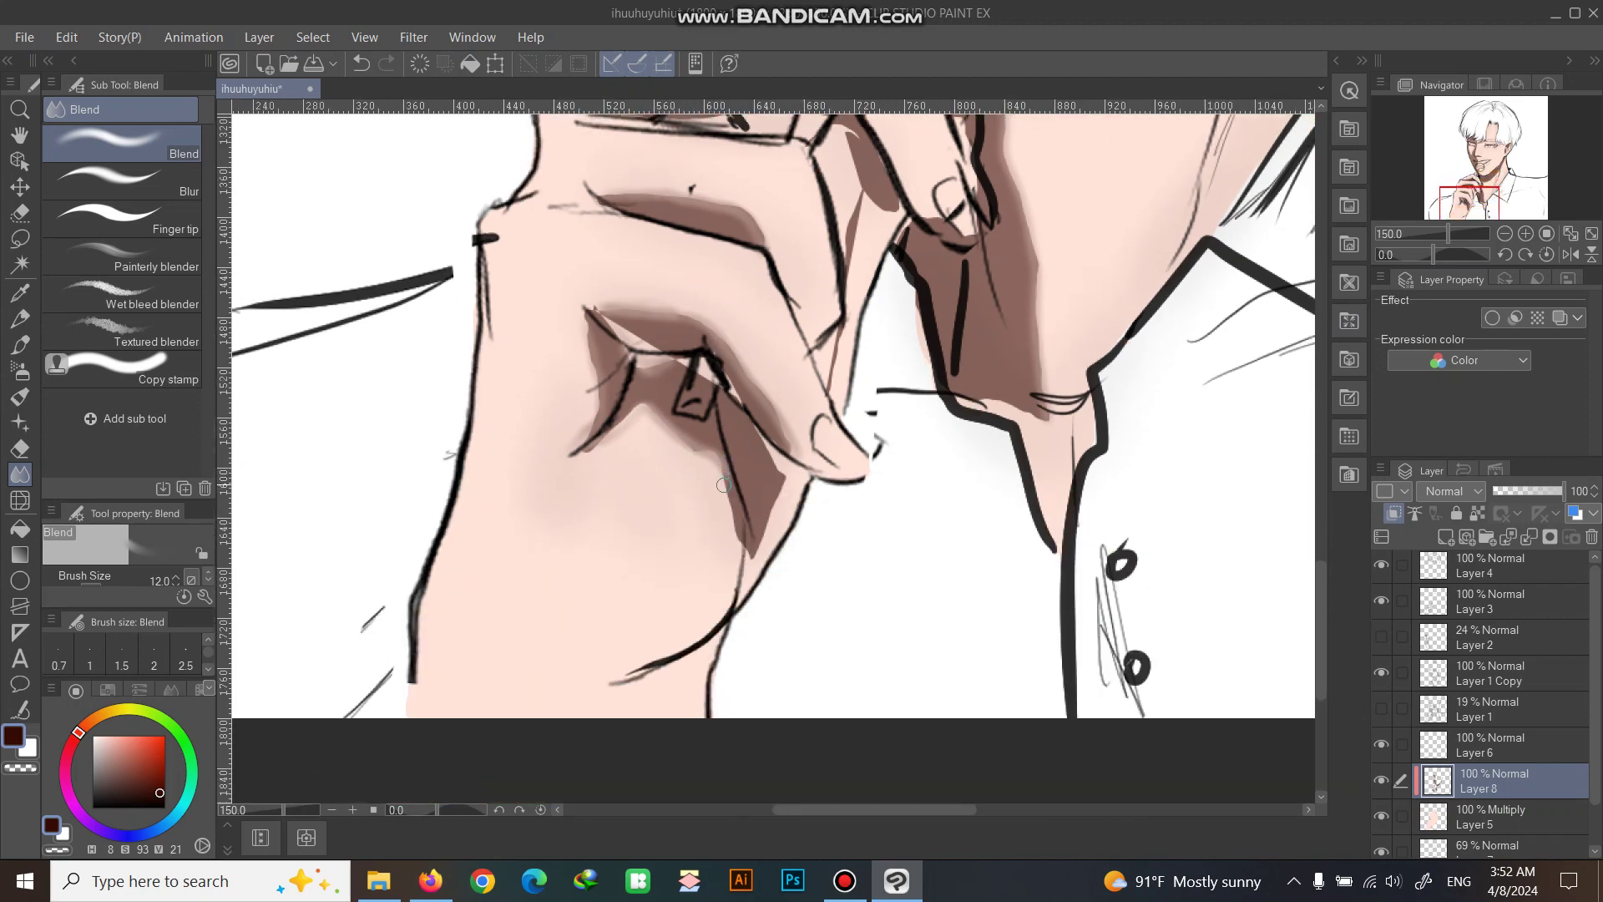
{"action": "mouse_move", "coordinate": [723, 485]}
{"action": "left_mouse_down"}
{"action": "mouse_move", "coordinate": [754, 557]}
{"action": "mouse_move", "coordinate": [787, 483]}
{"action": "mouse_move", "coordinate": [755, 425]}
{"action": "left_mouse_up"}
{"action": "scroll", "coordinate": [754, 409], "scroll_direction": "down", "scroll_amount": 5}
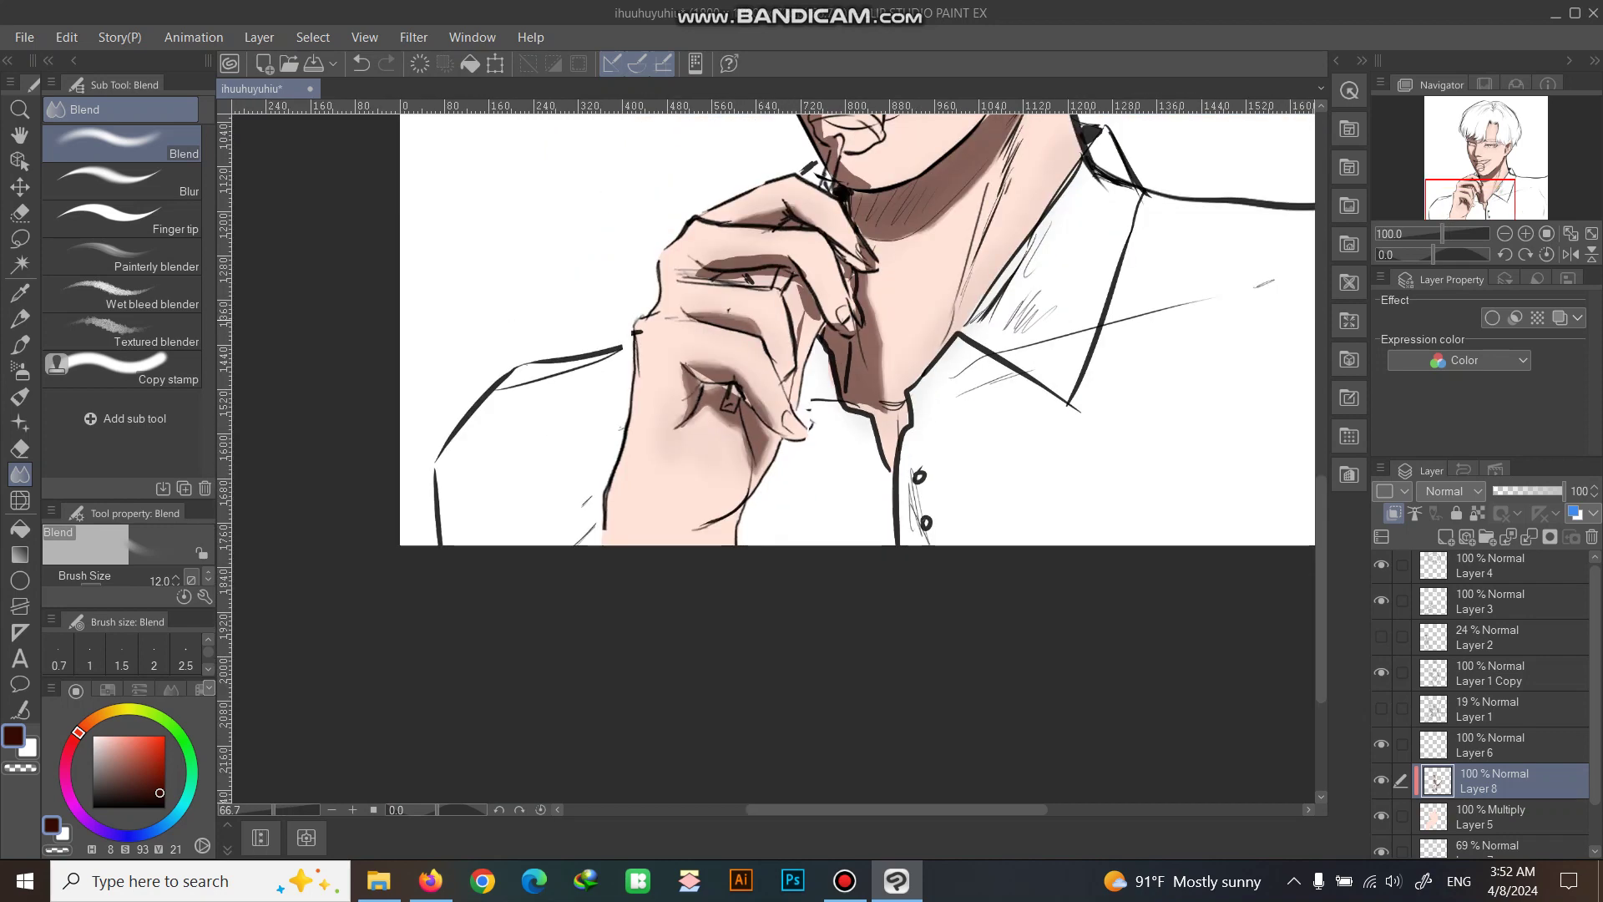
Blend the edges of the cast shadow between the upper curled fingers, around the bent knuckle.
{"action": "scroll", "coordinate": [704, 437], "scroll_direction": "up", "scroll_amount": 4}
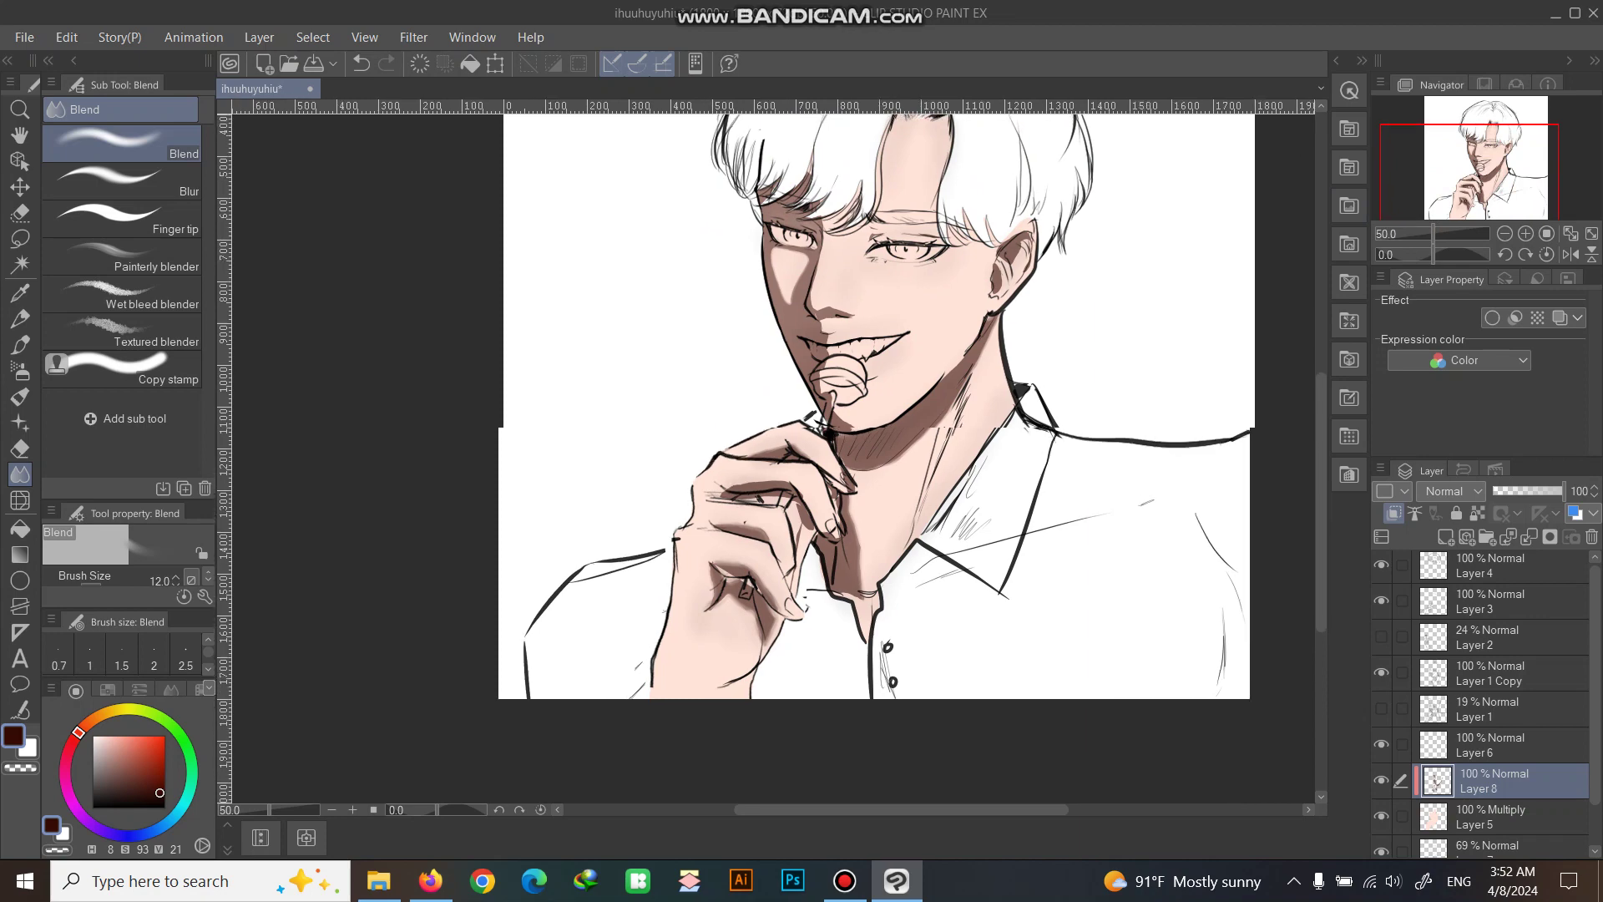
{"action": "scroll", "coordinate": [708, 543], "scroll_direction": "up", "scroll_amount": 2}
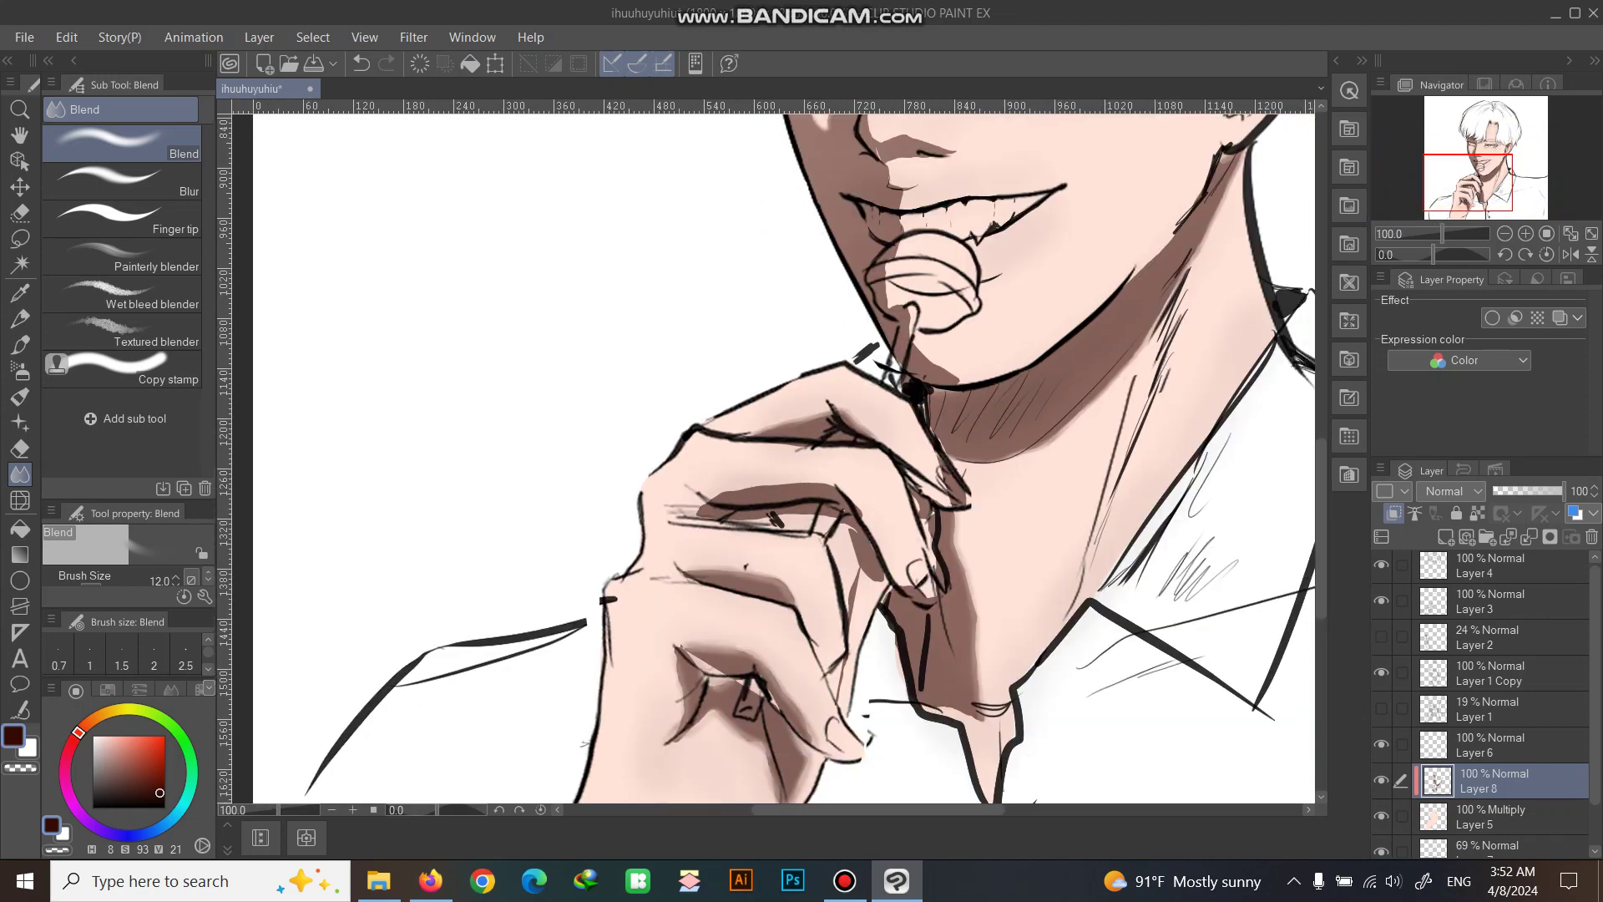
{"action": "mouse_move", "coordinate": [508, 586]}
{"action": "left_mouse_down"}
{"action": "mouse_move", "coordinate": [484, 599]}
{"action": "mouse_move", "coordinate": [495, 570]}
{"action": "mouse_move", "coordinate": [664, 550]}
{"action": "mouse_move", "coordinate": [736, 599]}
{"action": "left_mouse_up"}
{"action": "scroll", "coordinate": [815, 577], "scroll_direction": "down", "scroll_amount": 2}
{"action": "scroll", "coordinate": [986, 545], "scroll_direction": "down", "scroll_amount": 1}
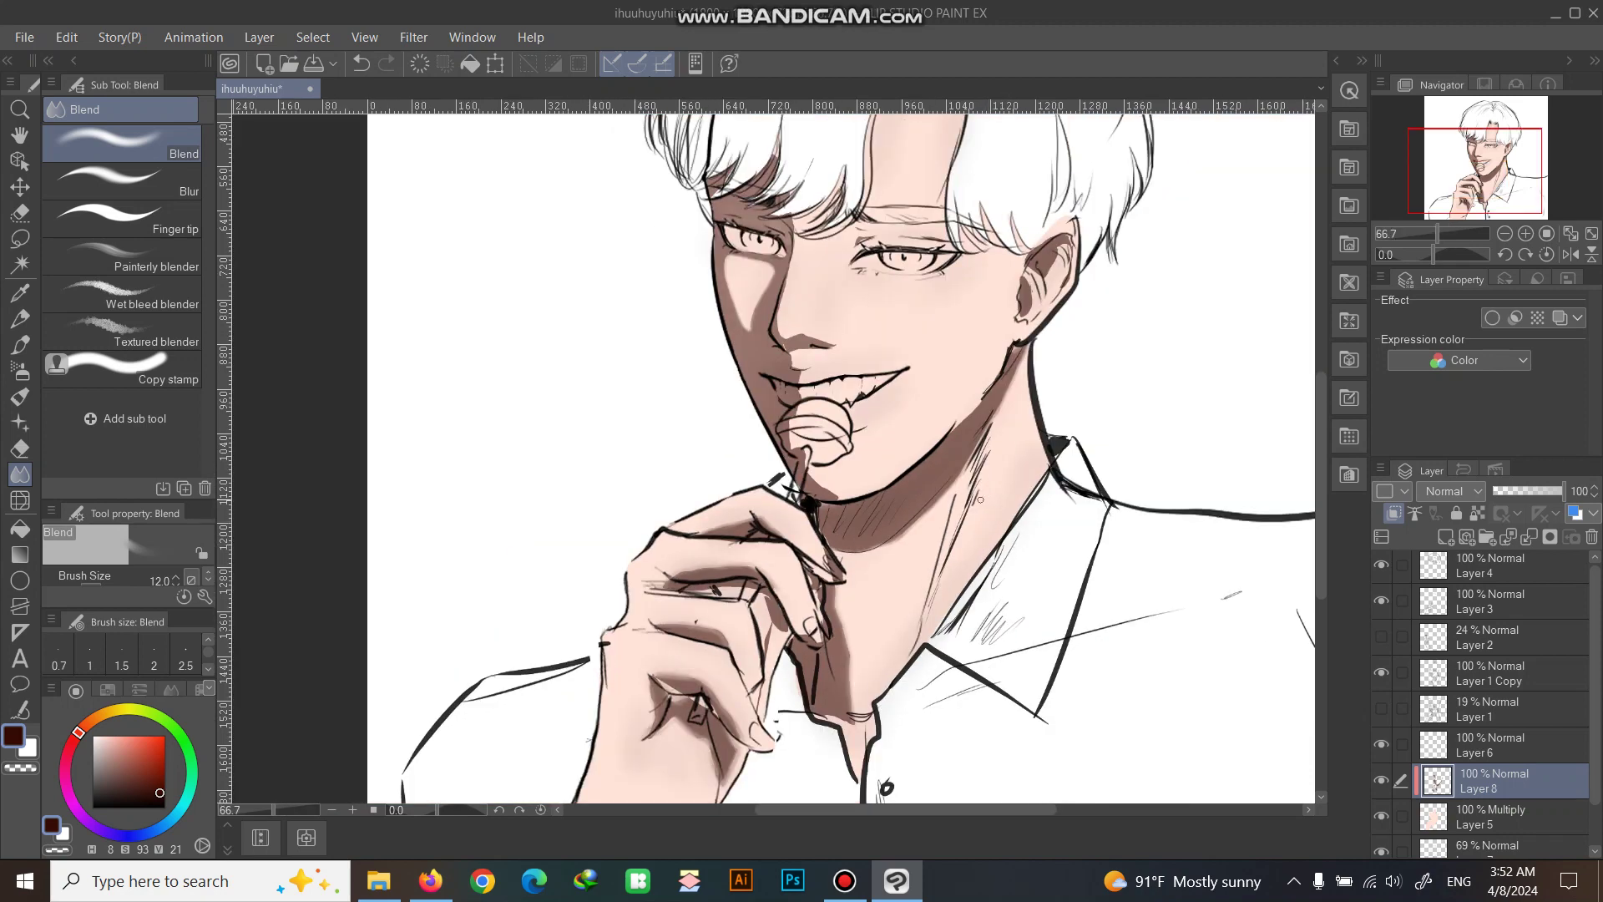
{"action": "mouse_move", "coordinate": [801, 467]}
{"action": "left_mouse_down"}
{"action": "mouse_move", "coordinate": [781, 479]}
{"action": "mouse_move", "coordinate": [777, 461]}
{"action": "left_mouse_up"}
{"action": "key", "text": "ctrl+plus"}
{"action": "scroll", "coordinate": [861, 518], "scroll_direction": "up", "scroll_amount": 3}
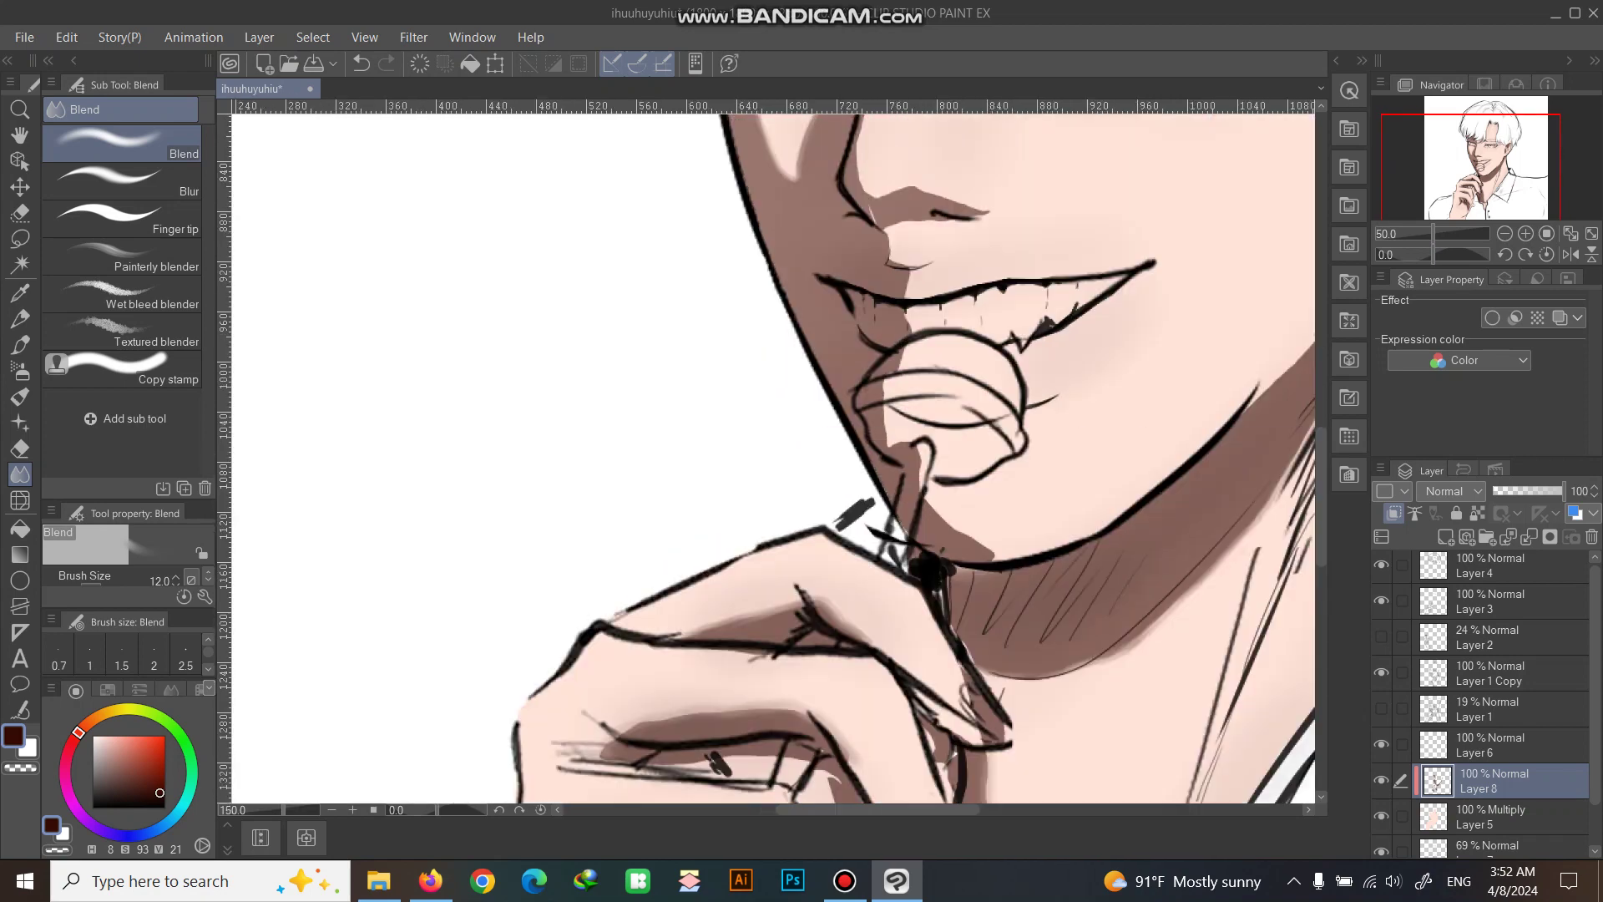
{"action": "scroll", "coordinate": [895, 343], "scroll_direction": "up", "scroll_amount": 2}
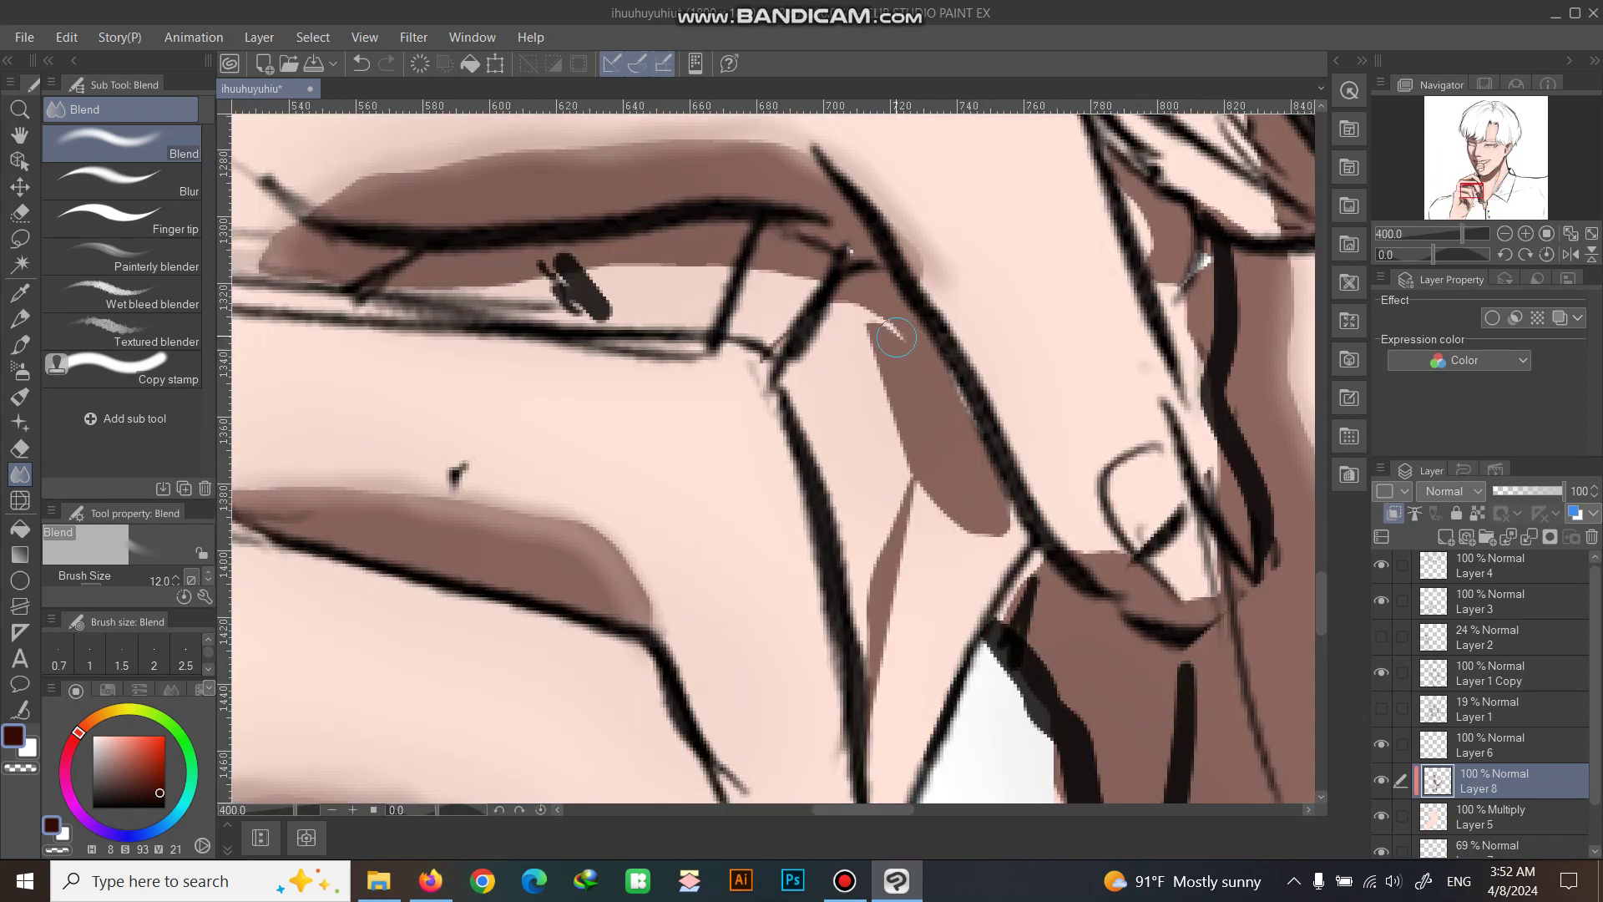
{"action": "mouse_move", "coordinate": [908, 461]}
{"action": "left_mouse_down"}
{"action": "mouse_move", "coordinate": [940, 527]}
{"action": "mouse_move", "coordinate": [935, 510]}
{"action": "mouse_move", "coordinate": [1002, 526]}
{"action": "left_mouse_up"}
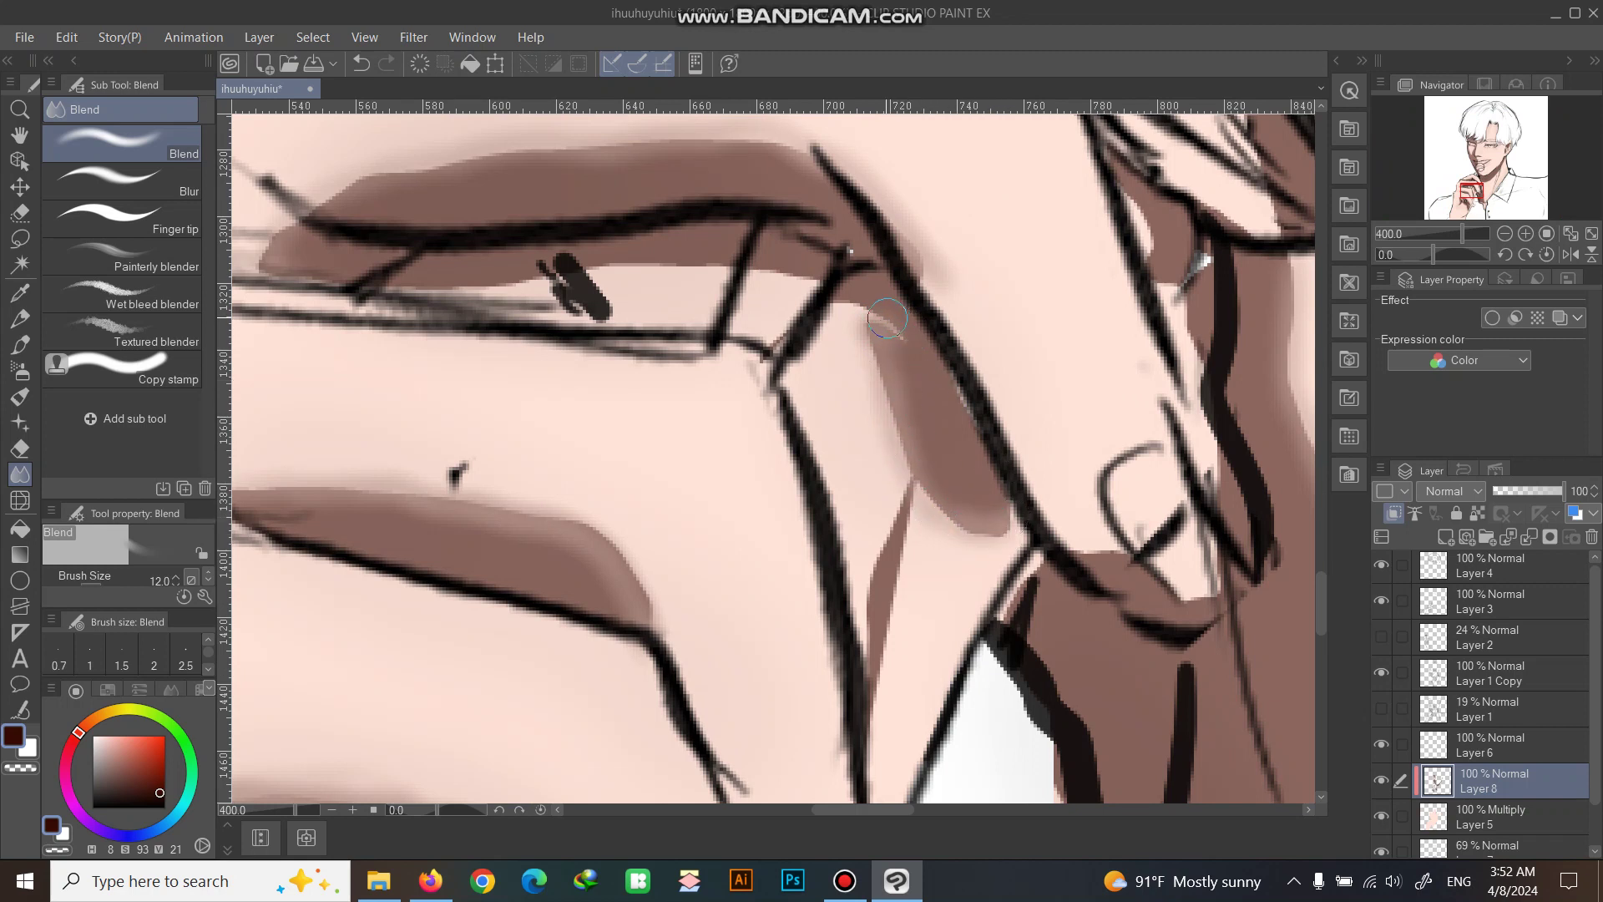
{"action": "left_click_drag", "start_coordinate": [797, 277], "coordinate": [765, 279]}
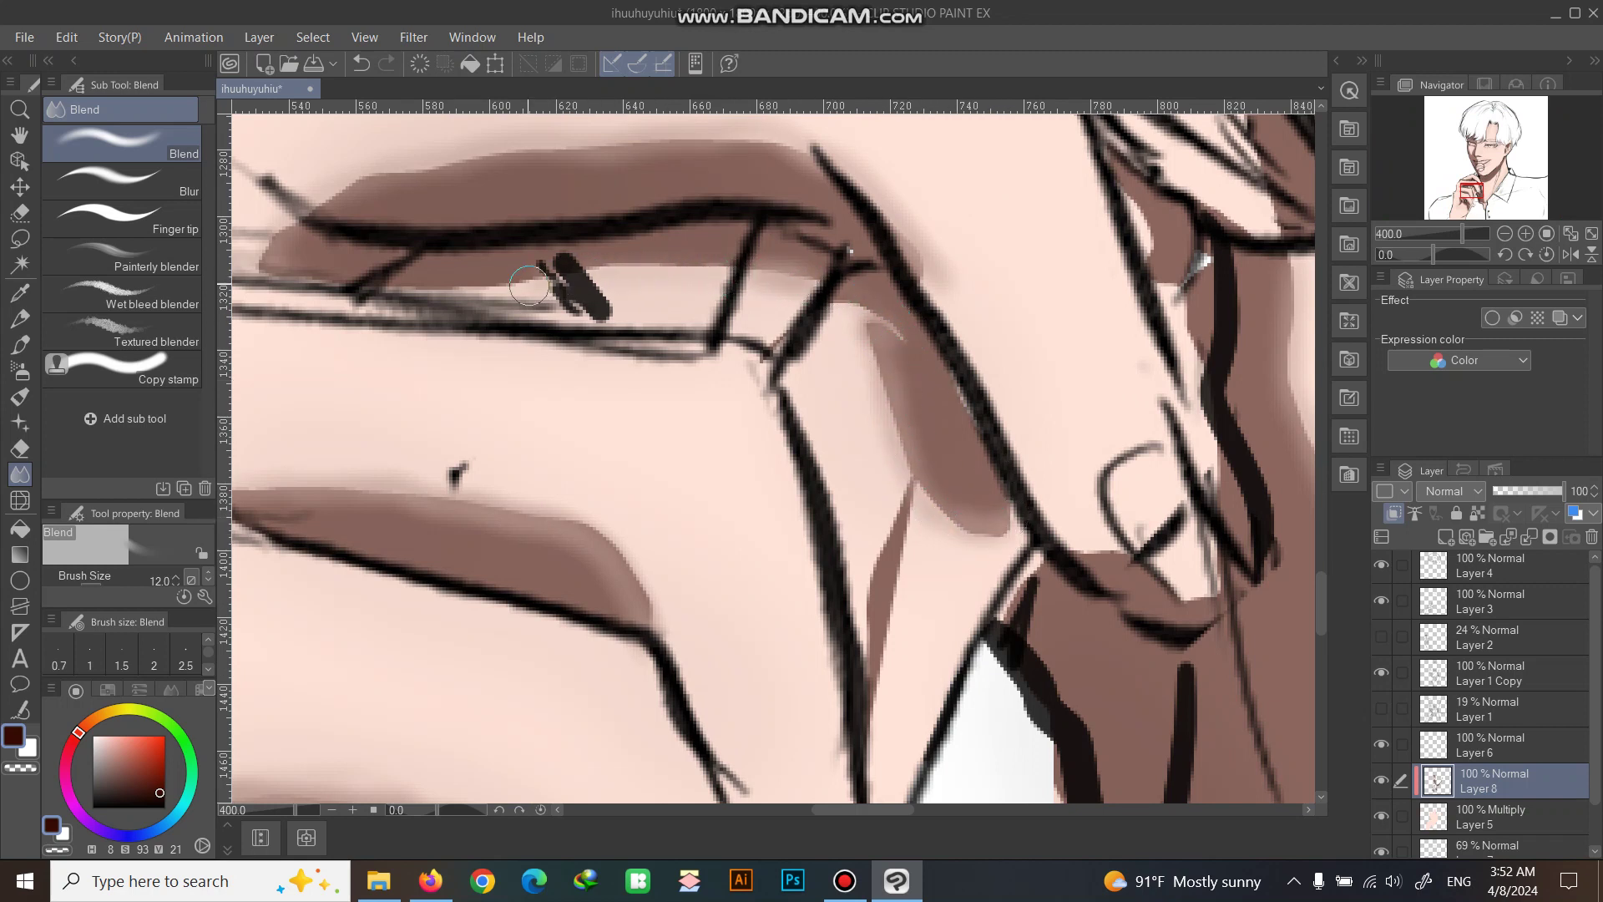
{"action": "scroll", "coordinate": [752, 301], "scroll_direction": "down", "scroll_amount": 2}
{"action": "scroll", "coordinate": [900, 313], "scroll_direction": "down", "scroll_amount": 2}
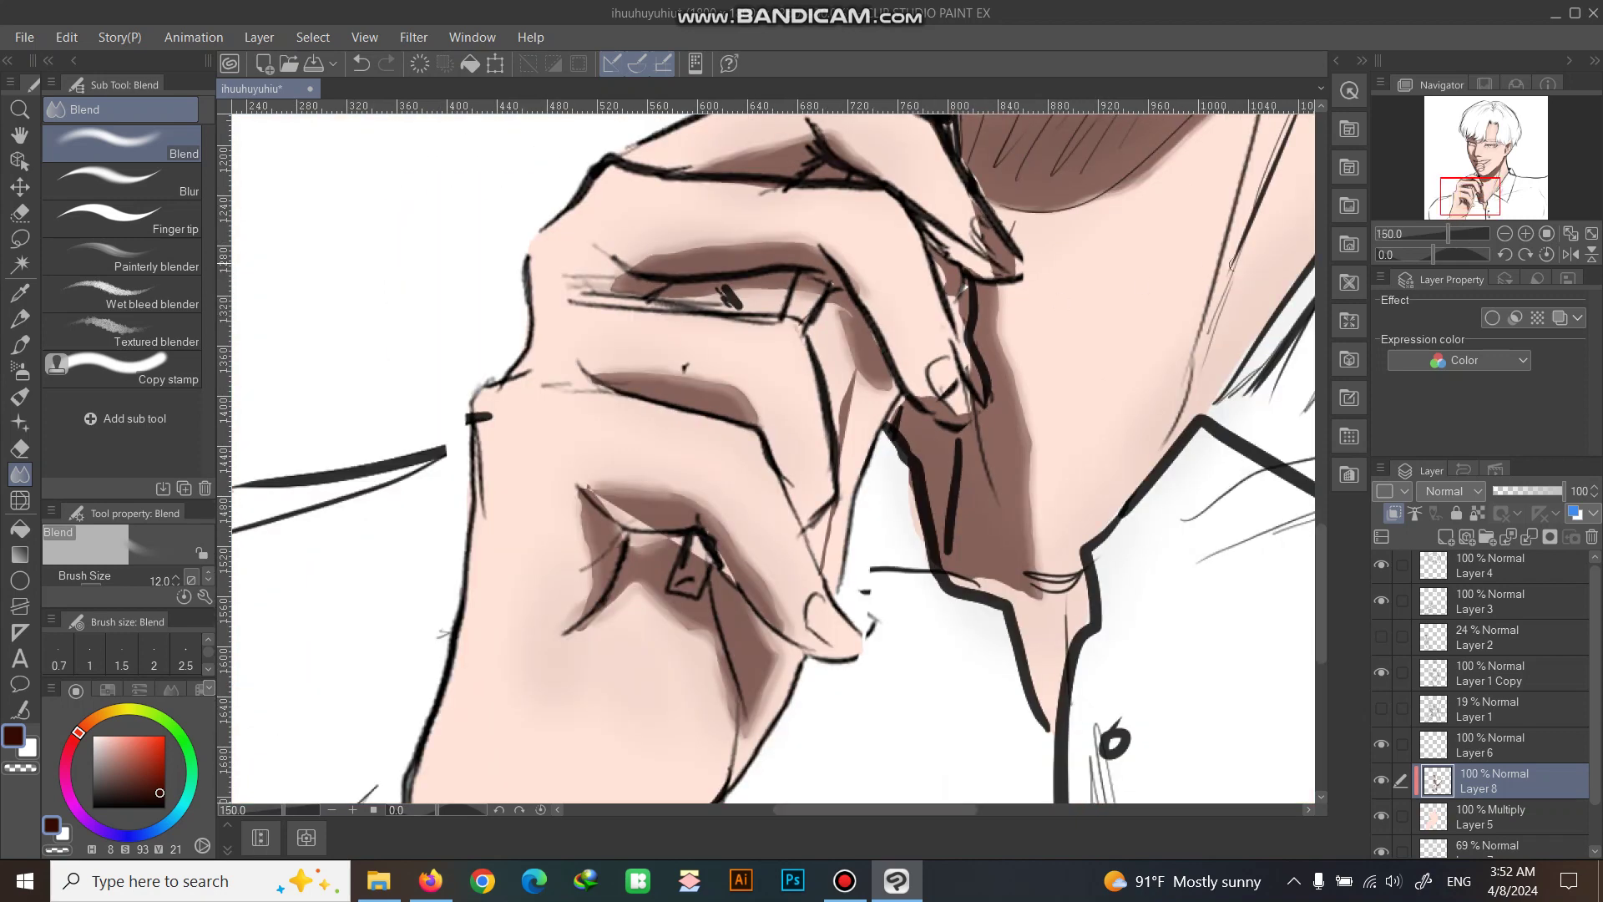
Erase the base skin colour from the gaps between the fingers and from the lollipop stick on Layer 5 with the Hard eraser.
{"action": "scroll", "coordinate": [771, 459], "scroll_direction": "up", "scroll_amount": 1}
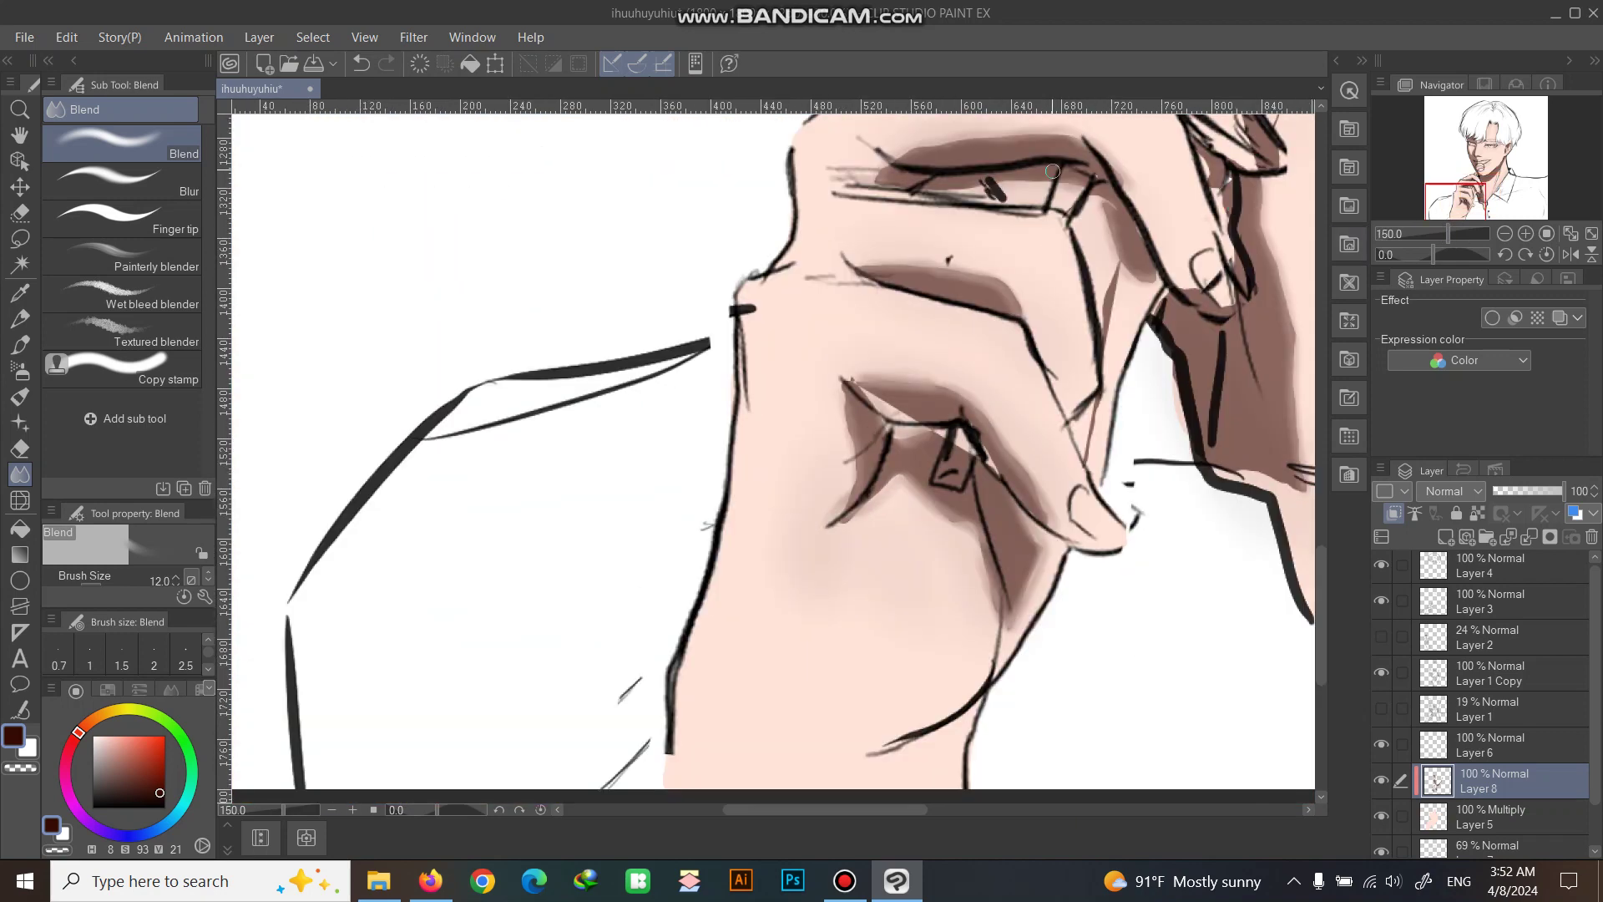
{"action": "key", "text": "e"}
{"action": "left_click", "coordinate": [1490, 816]}
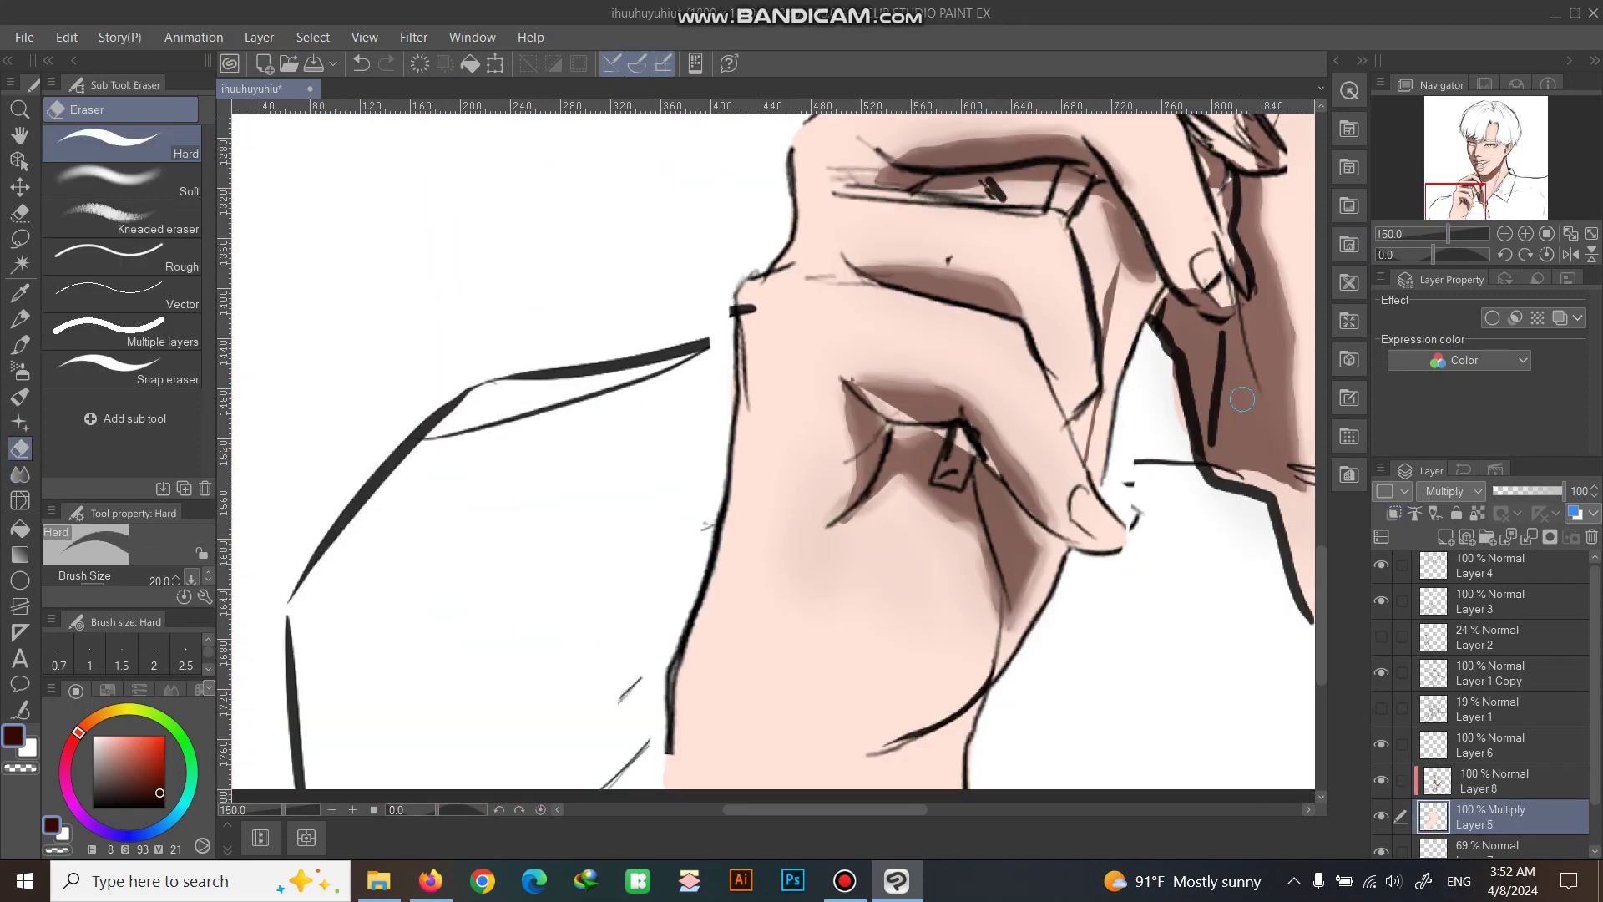
{"action": "mouse_move", "coordinate": [1034, 187]}
{"action": "left_mouse_down"}
{"action": "mouse_move", "coordinate": [941, 186]}
{"action": "mouse_move", "coordinate": [1085, 182]}
{"action": "mouse_move", "coordinate": [1057, 201]}
{"action": "mouse_move", "coordinate": [1004, 192]}
{"action": "mouse_move", "coordinate": [1078, 177]}
{"action": "mouse_move", "coordinate": [1073, 210]}
{"action": "left_mouse_up"}
{"action": "scroll", "coordinate": [1115, 322], "scroll_direction": "down", "scroll_amount": 3}
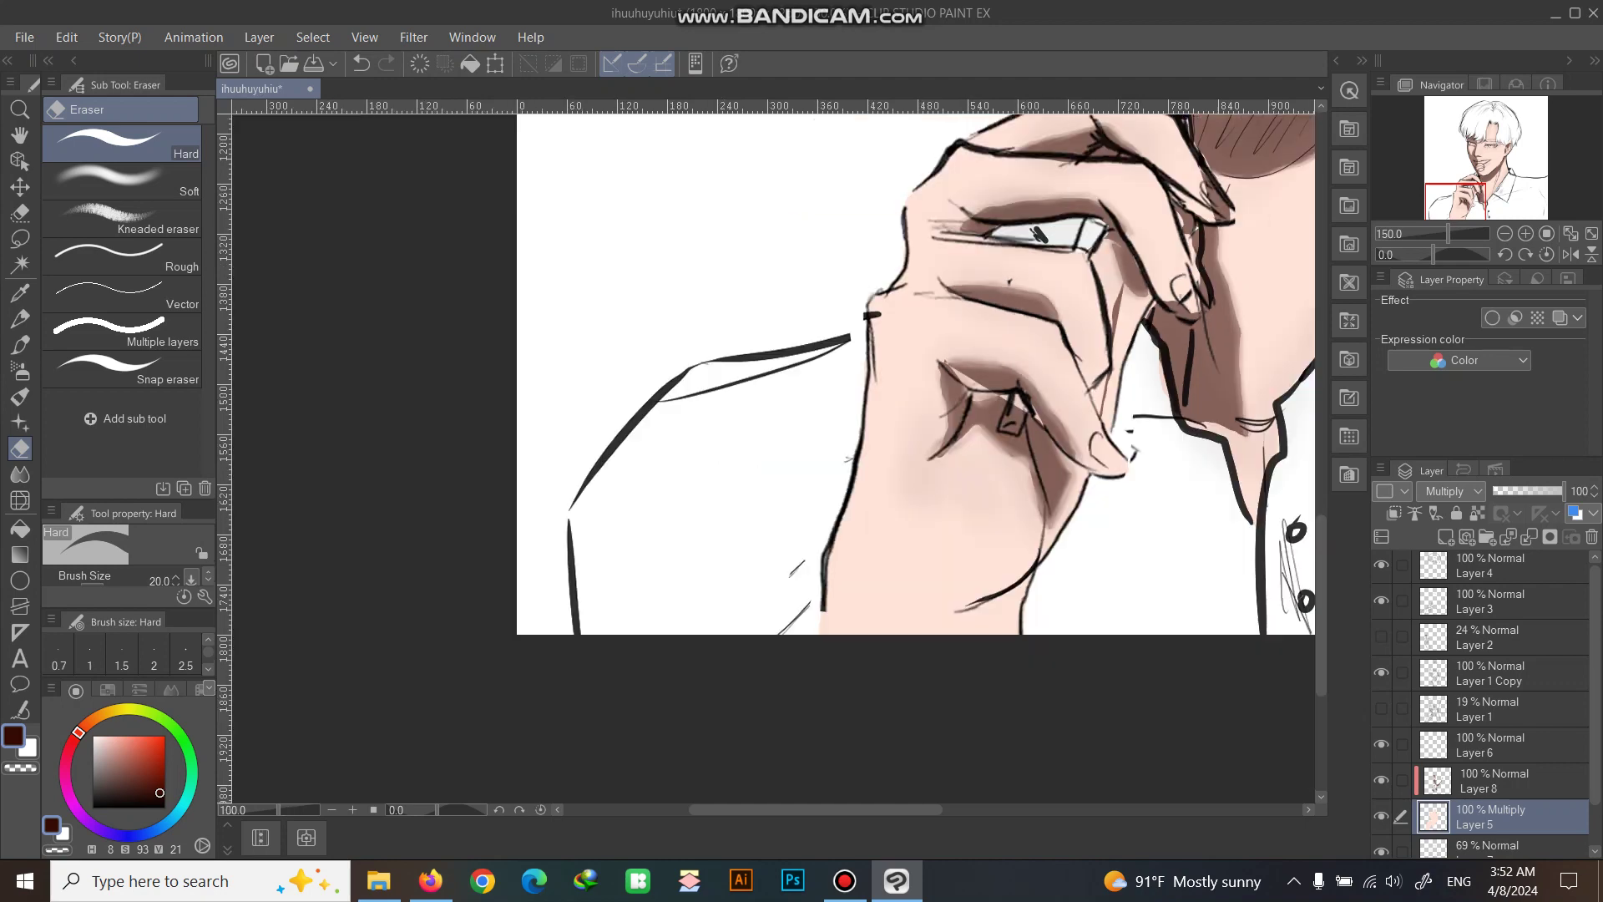
{"action": "mouse_move", "coordinate": [772, 455]}
{"action": "left_mouse_down"}
{"action": "mouse_move", "coordinate": [773, 477]}
{"action": "mouse_move", "coordinate": [628, 593]}
{"action": "left_mouse_up"}
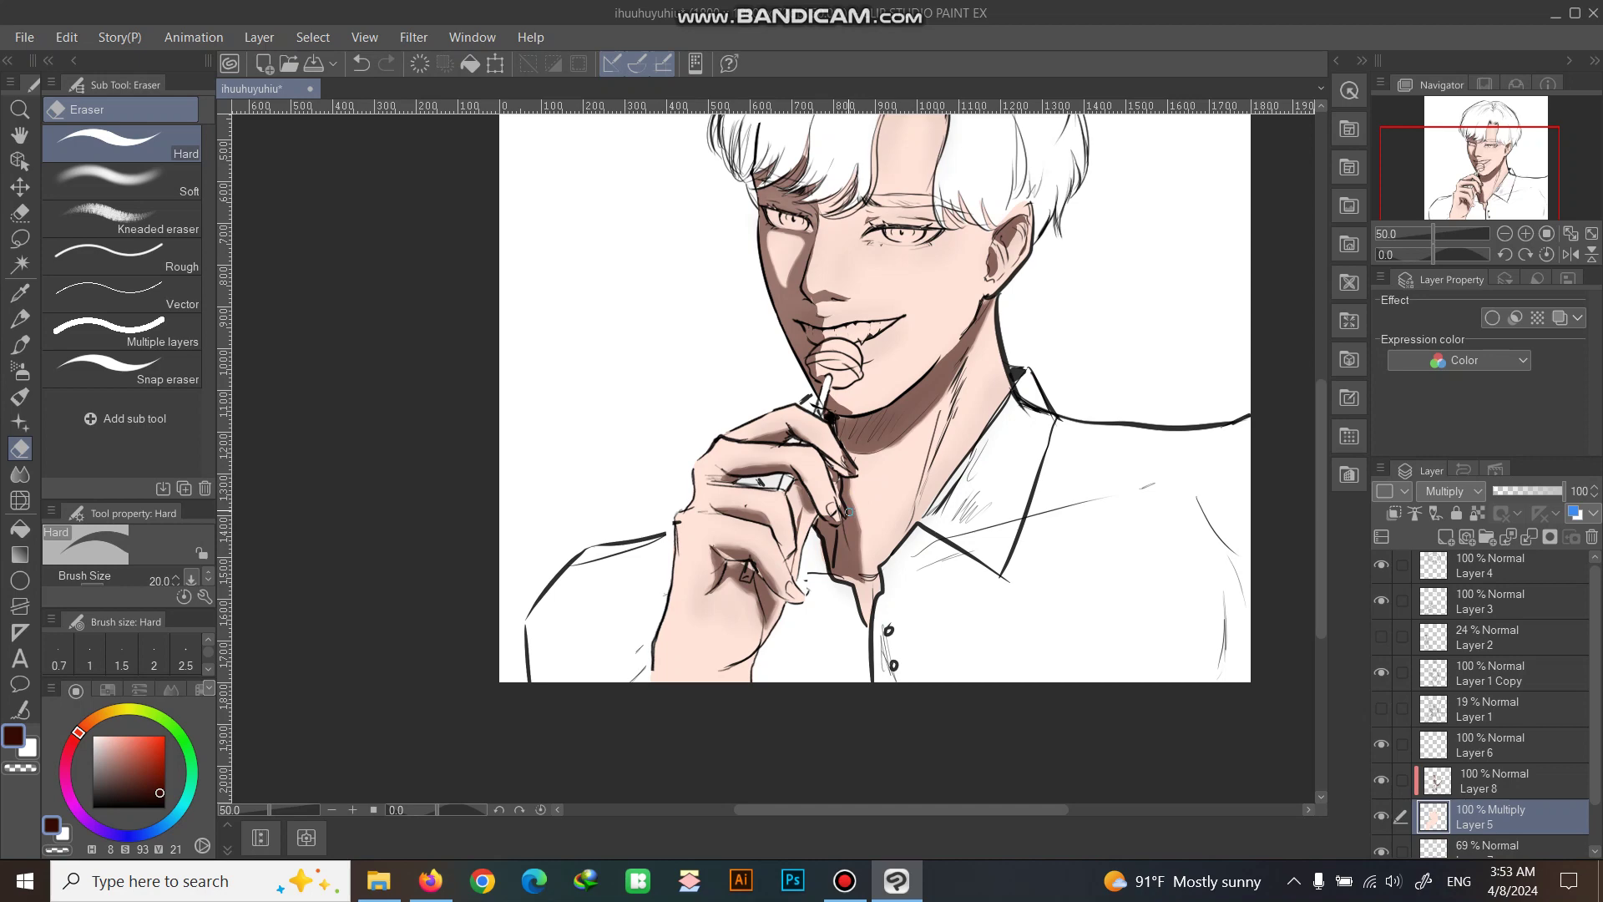
Add a new empty layer directly above Layer 8.
{"action": "scroll", "coordinate": [1301, 535], "scroll_direction": "up", "scroll_amount": 1}
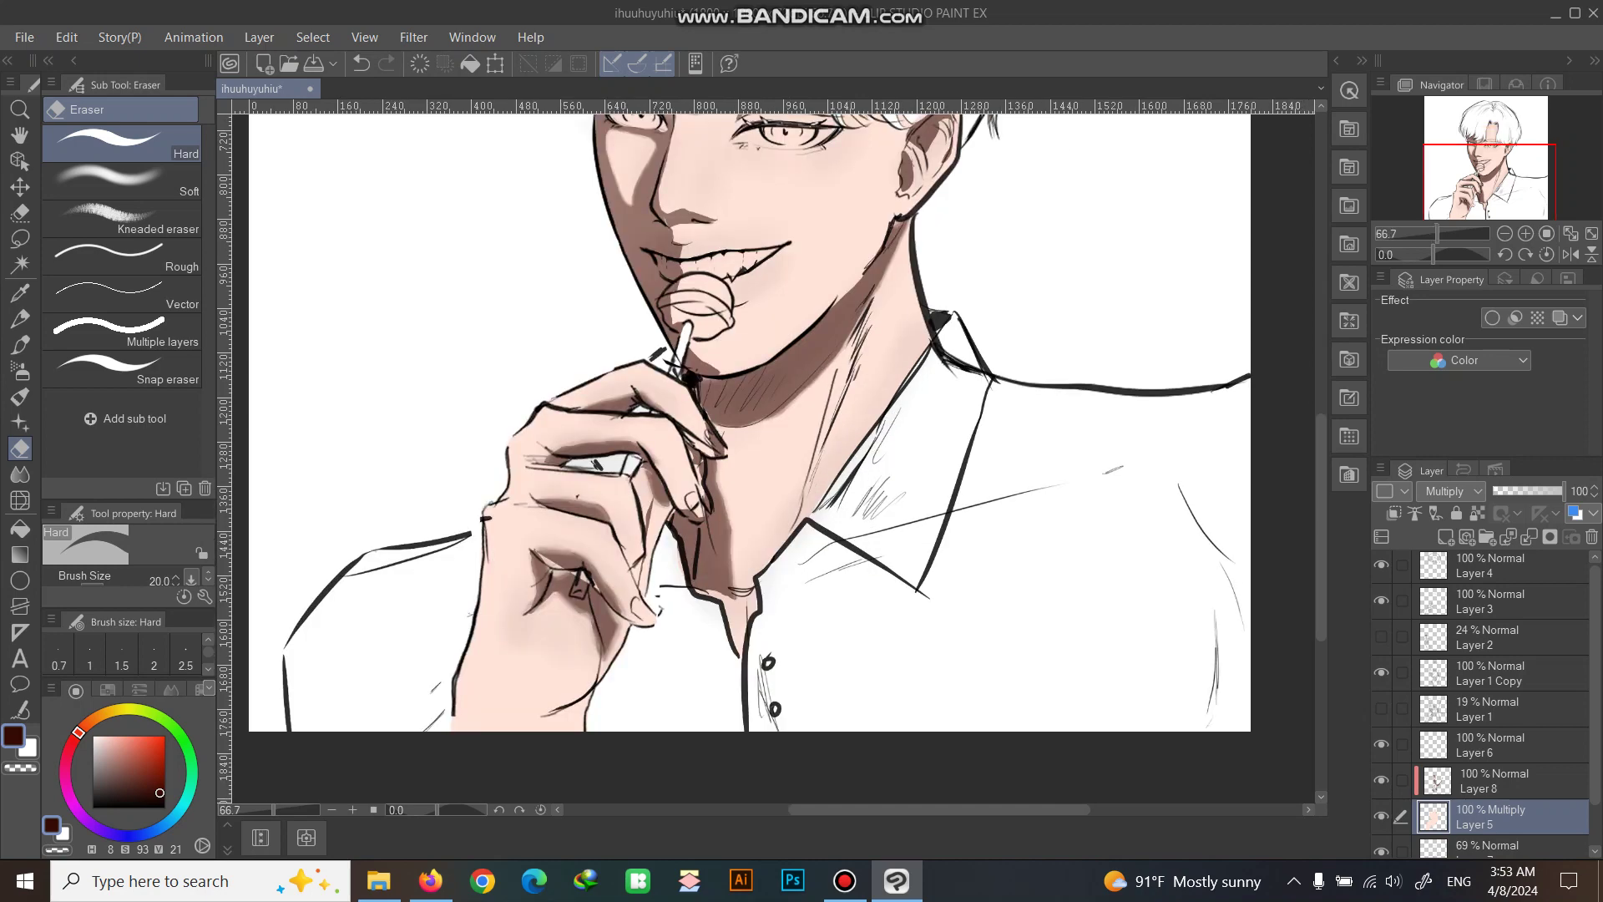
{"action": "left_click", "coordinate": [1503, 781]}
{"action": "left_click", "coordinate": [1445, 536]}
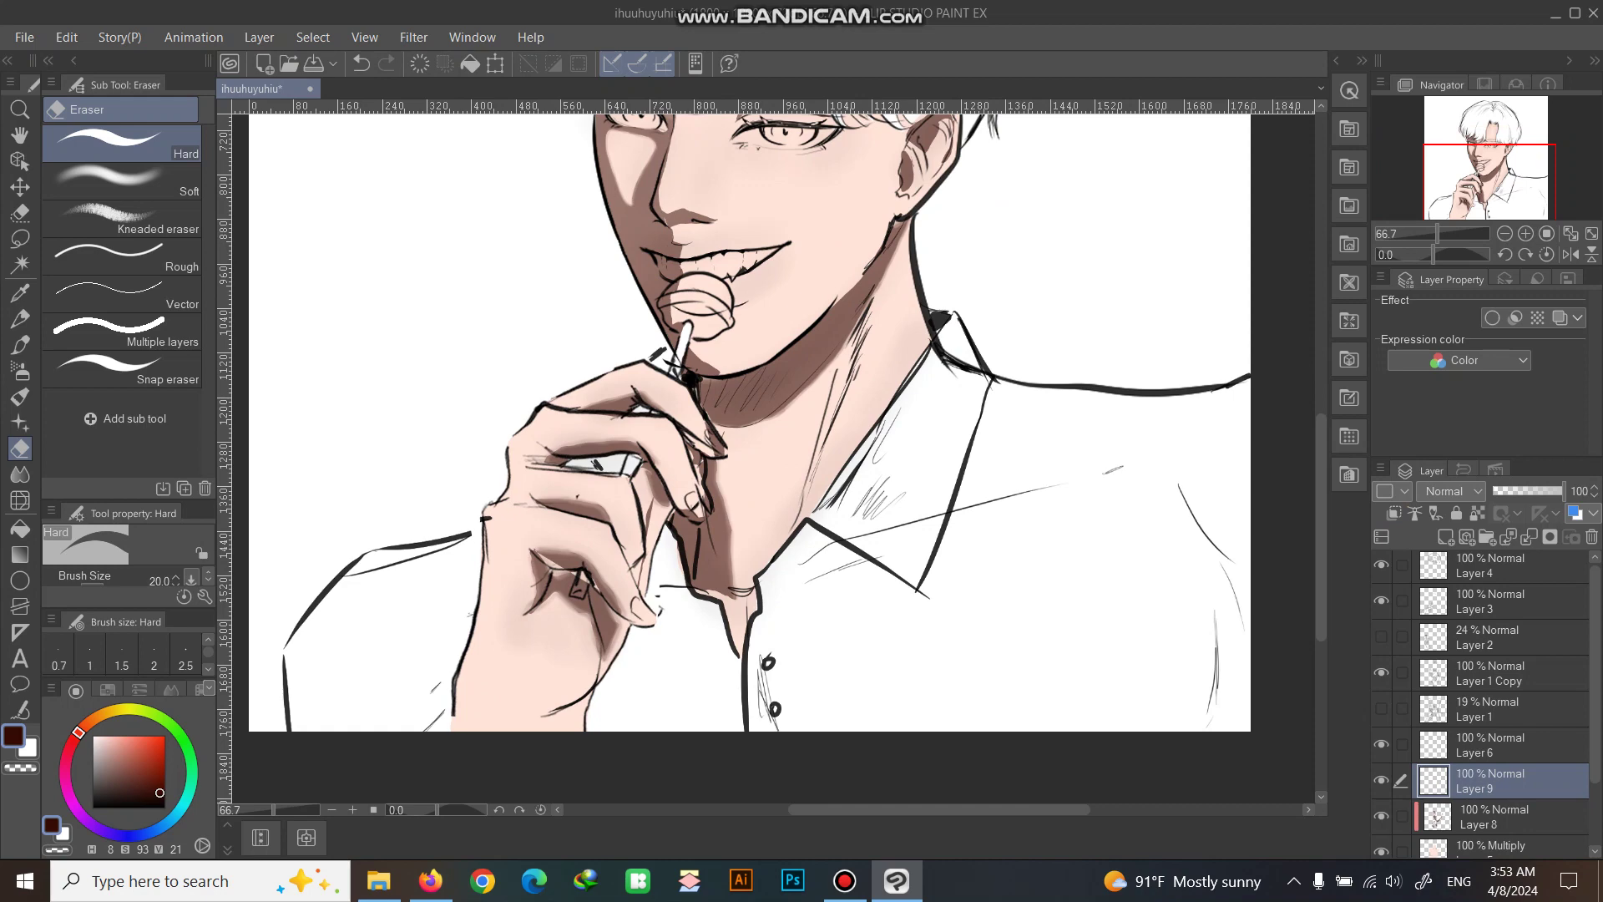
Blend the neck shadow along the jawline below the ear on Layer 8.
{"action": "left_click", "coordinate": [1503, 817]}
{"action": "scroll", "coordinate": [824, 404], "scroll_direction": "up", "scroll_amount": 2}
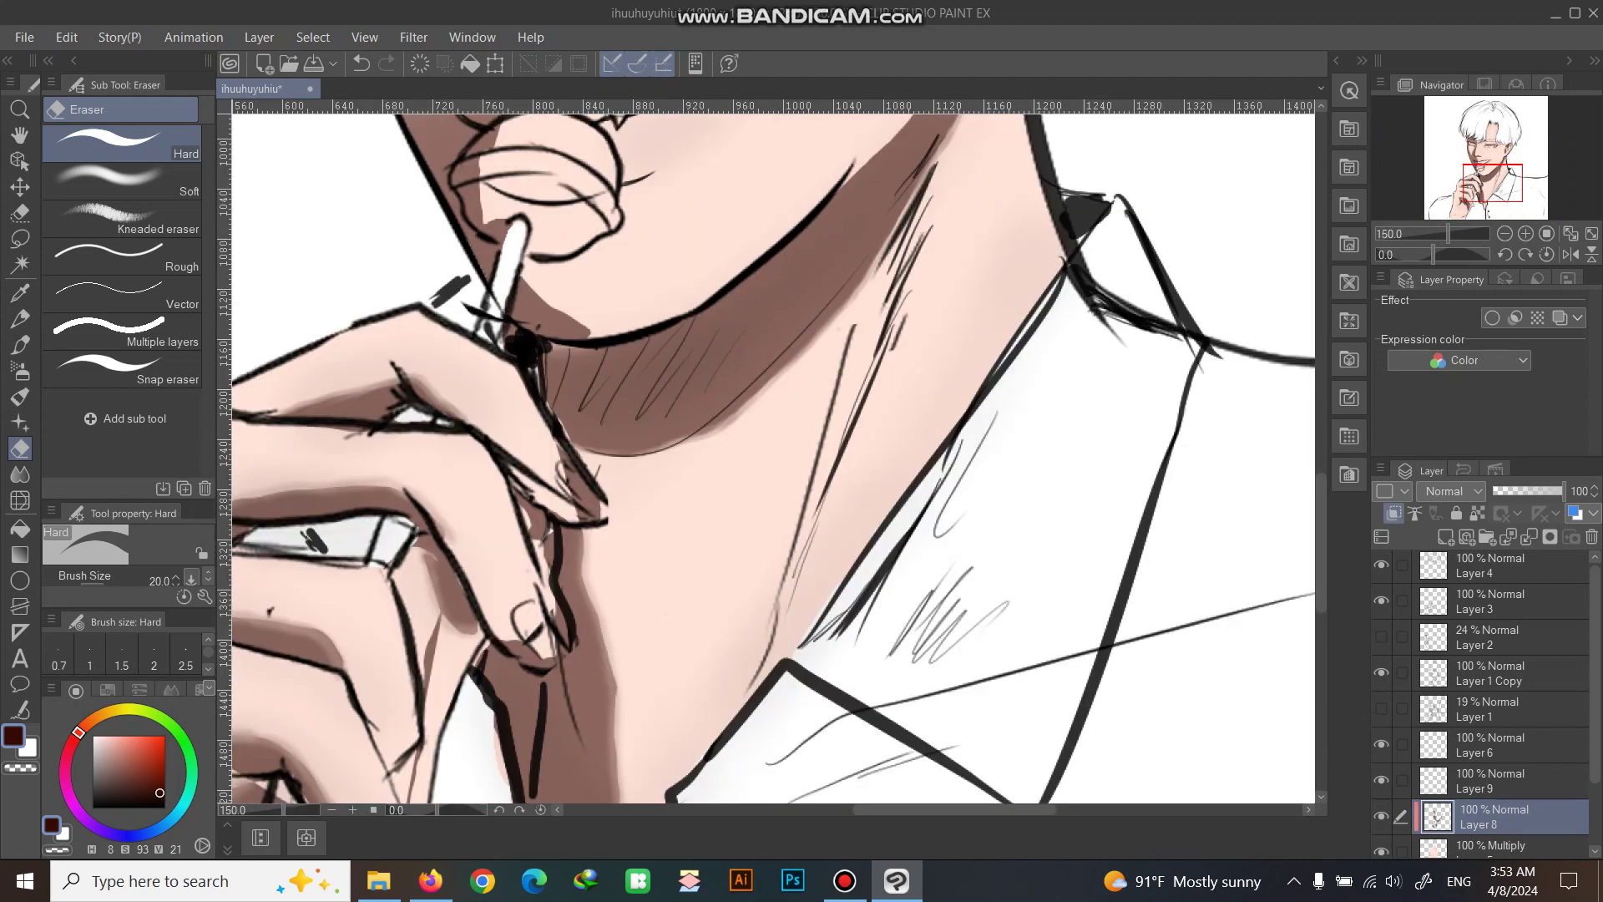
{"action": "left_click_drag", "start_coordinate": [1493, 183], "coordinate": [1489, 160]}
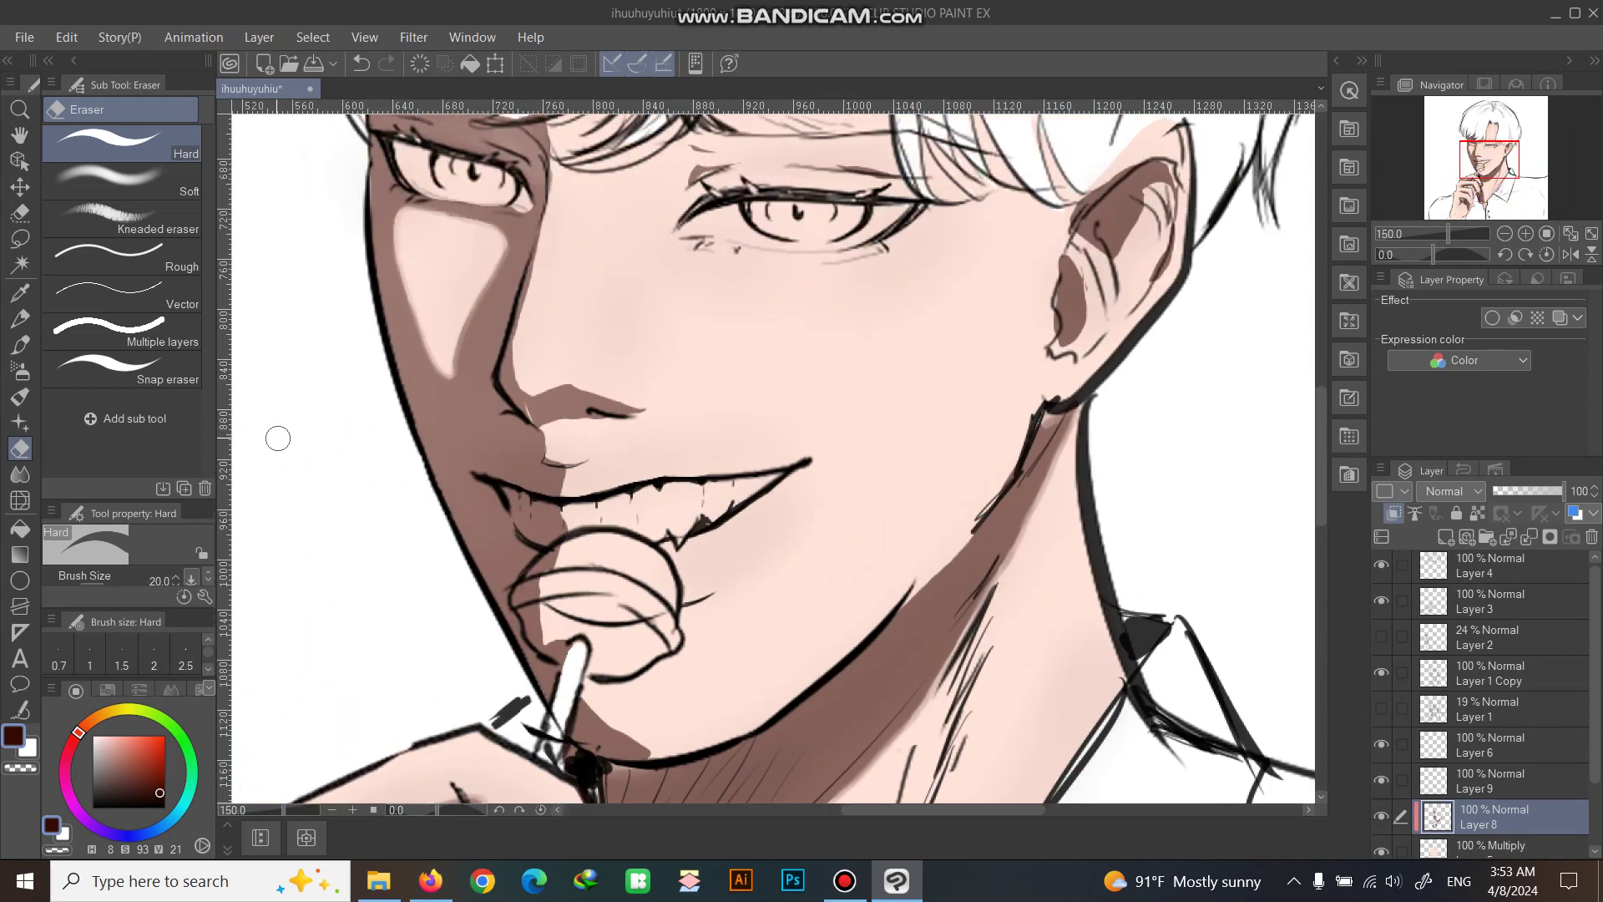
{"action": "left_click", "coordinate": [20, 473]}
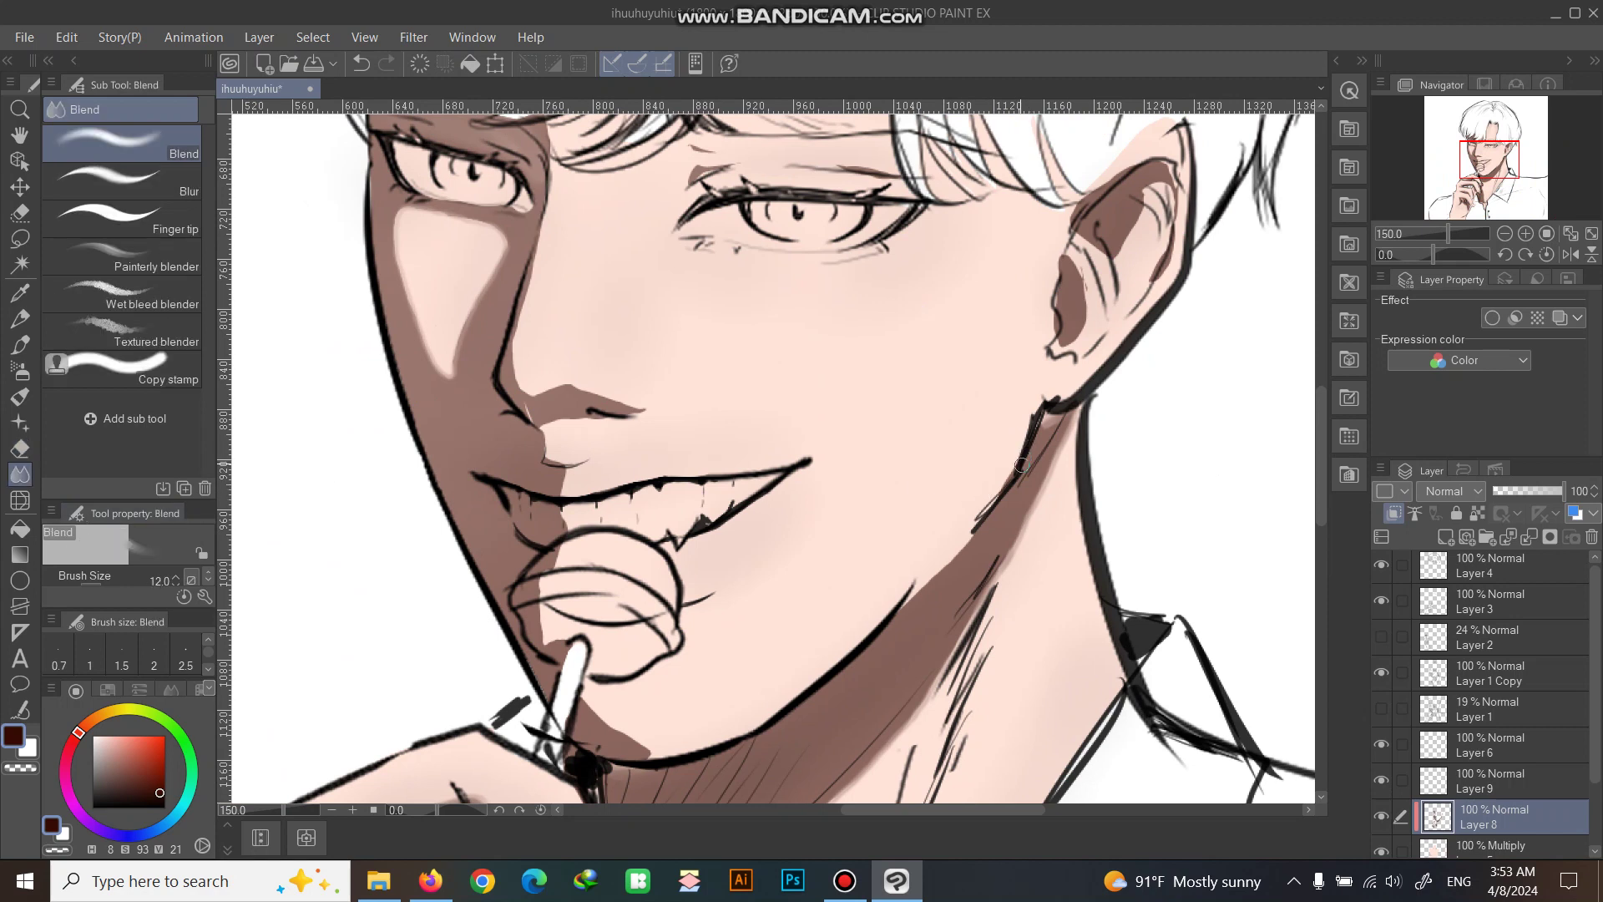
{"action": "mouse_move", "coordinate": [1022, 466]}
{"action": "left_mouse_down"}
{"action": "mouse_move", "coordinate": [923, 588]}
{"action": "mouse_move", "coordinate": [942, 568]}
{"action": "left_mouse_up"}
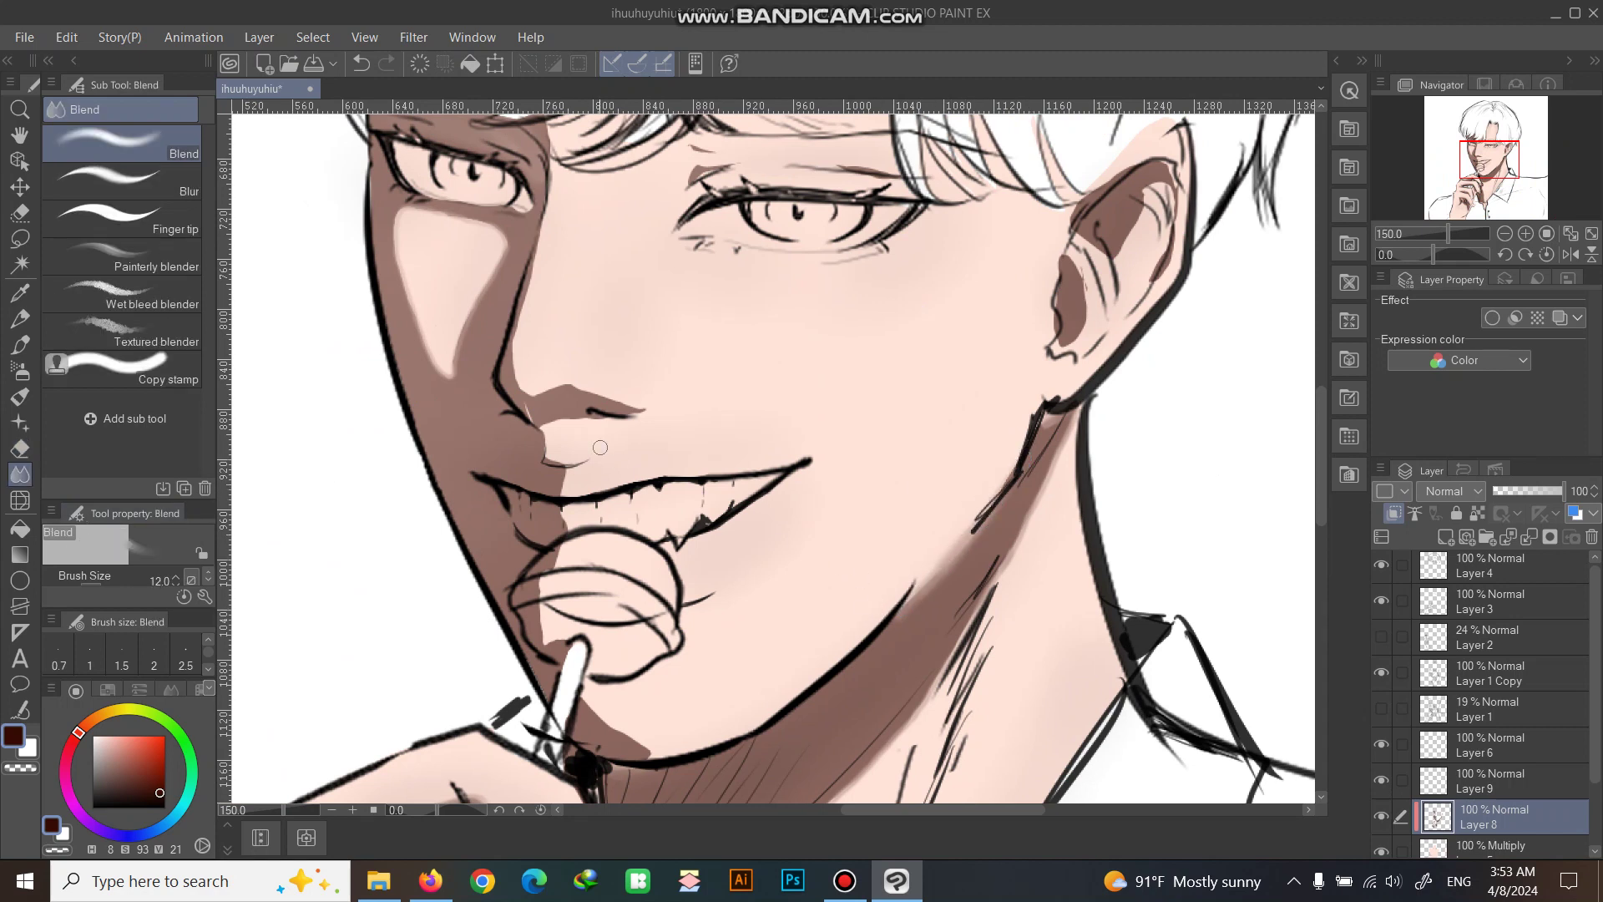
Reduce the Blend brush size to 7 and soften the shadow edges under the nose, above the lip and on the chin.
{"action": "key", "text": "bracketleft"}
{"action": "key", "text": "bracketleft"}
{"action": "key", "text": "bracketleft"}
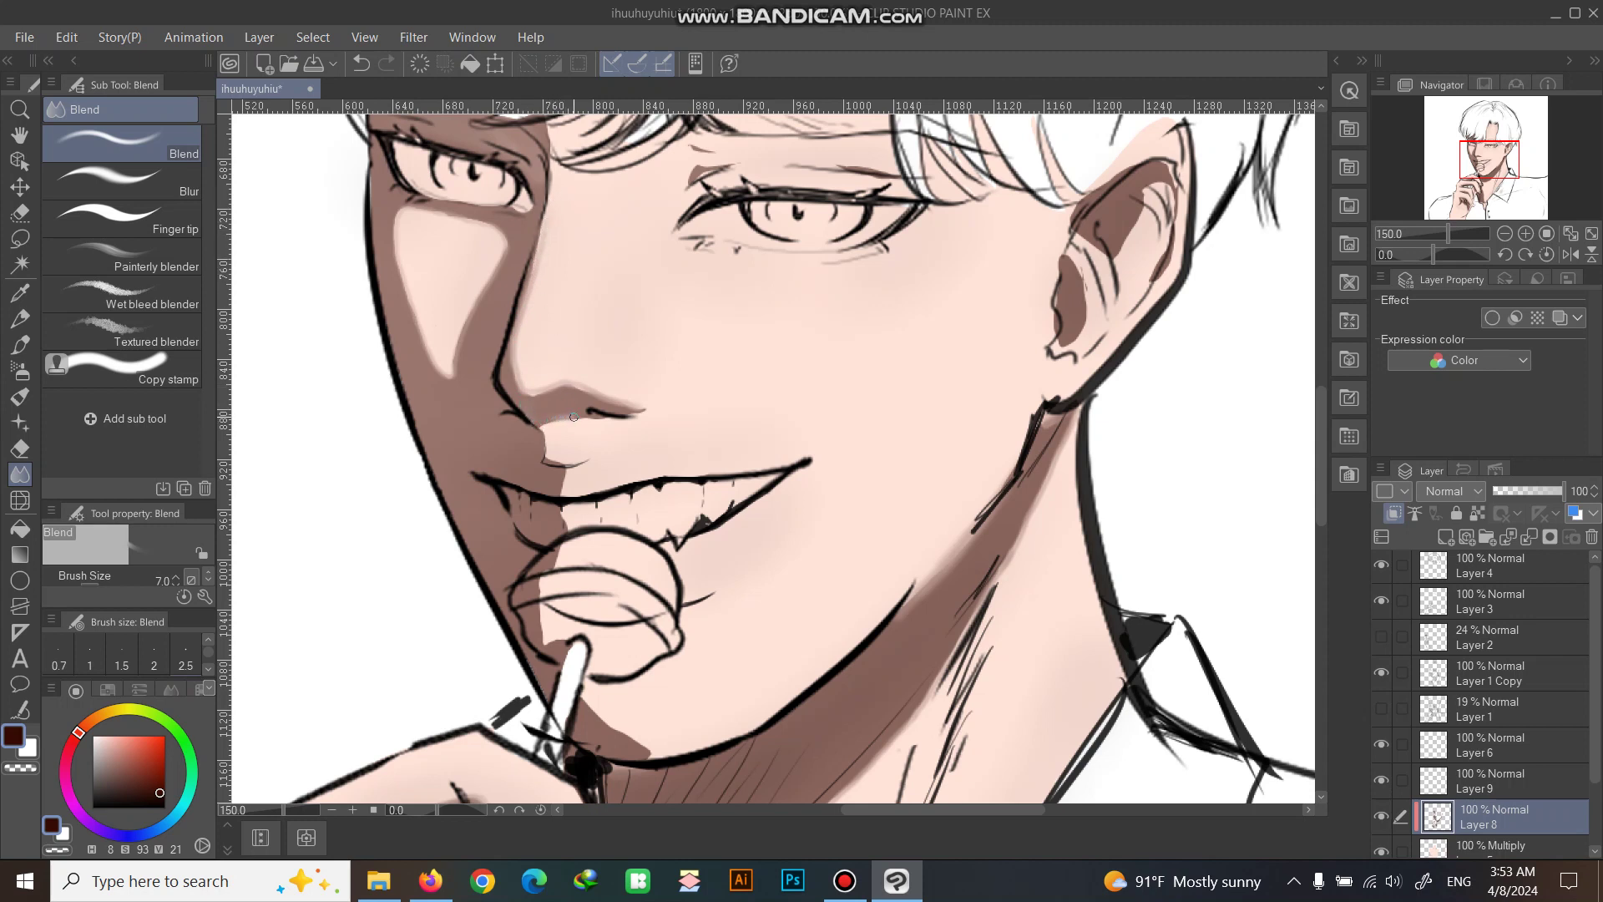
{"action": "left_click_drag", "start_coordinate": [597, 418], "coordinate": [621, 420]}
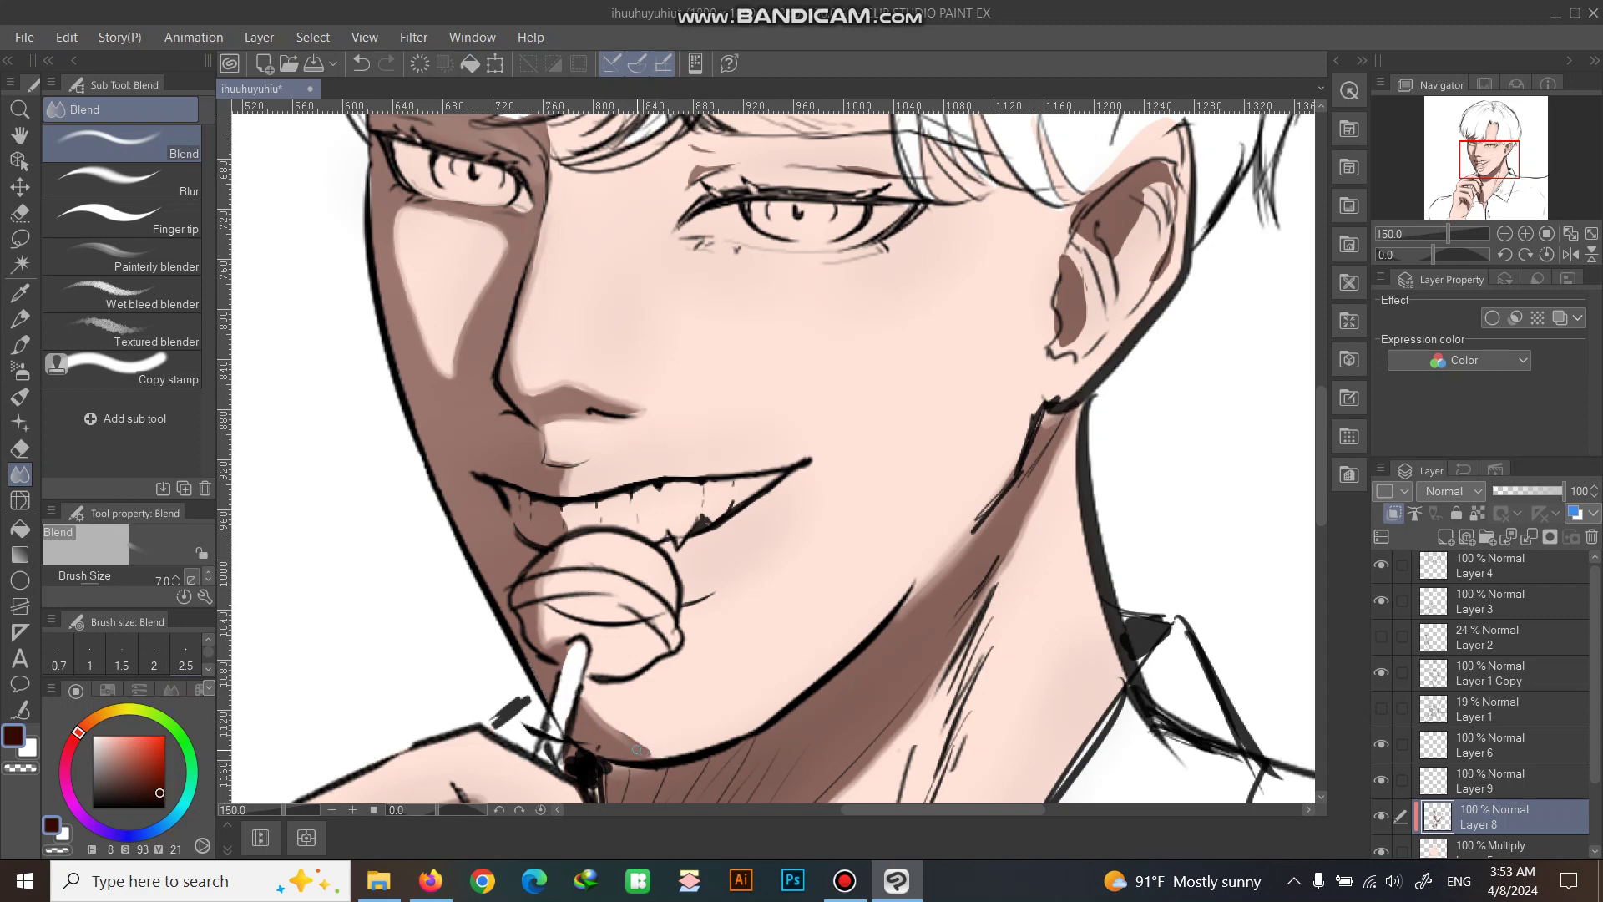
{"action": "scroll", "coordinate": [604, 685], "scroll_direction": "down", "scroll_amount": 2}
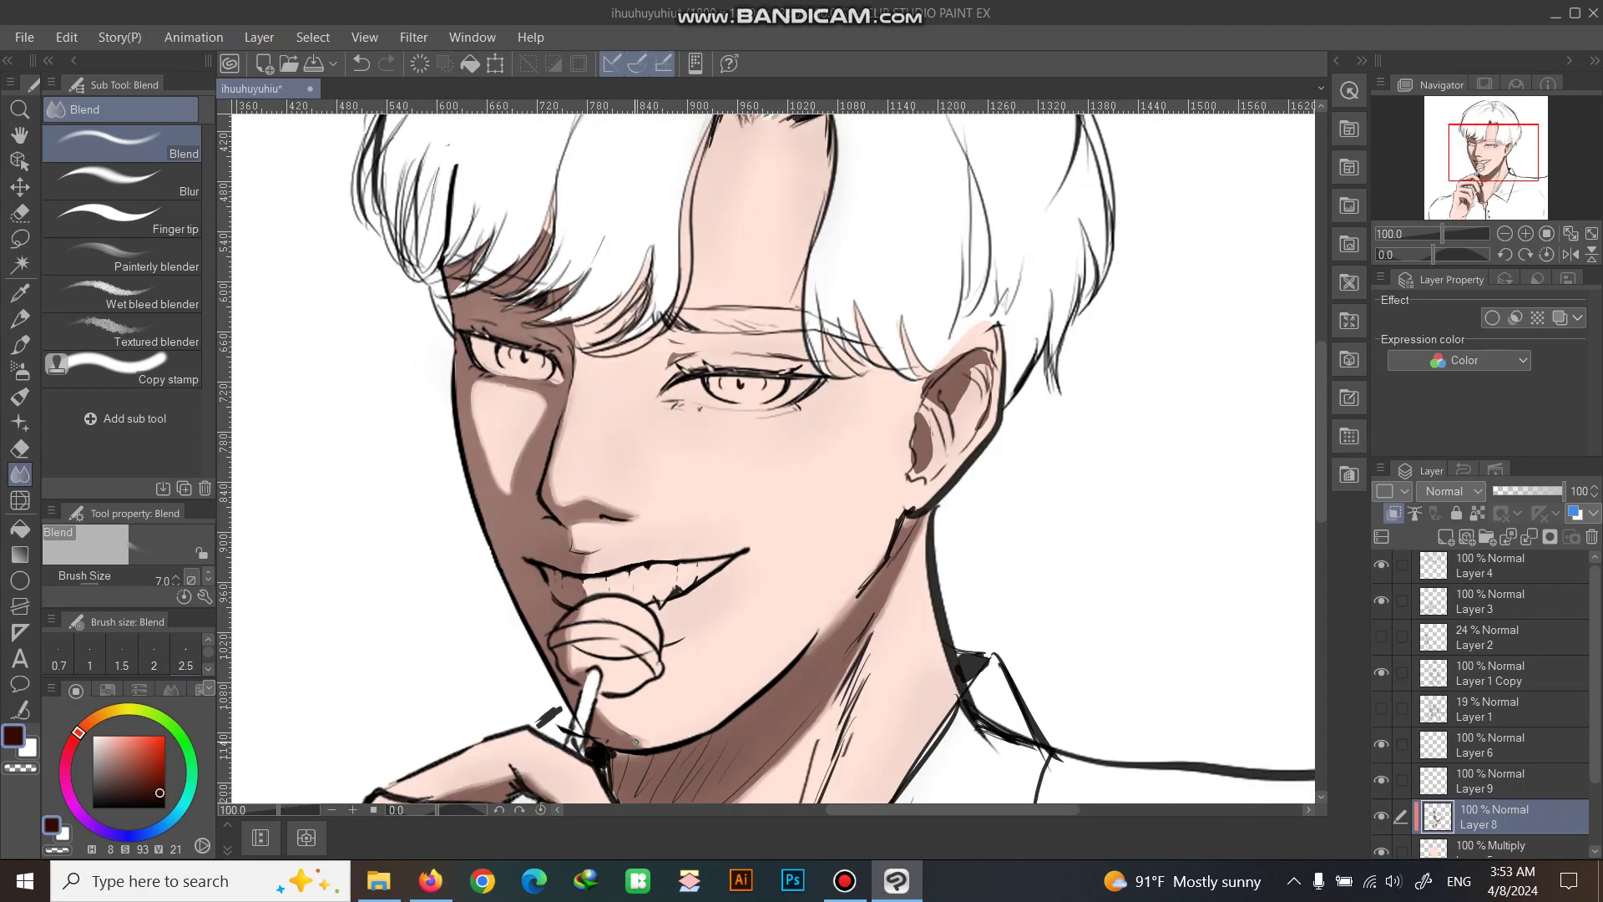
{"action": "scroll", "coordinate": [640, 344], "scroll_direction": "down", "scroll_amount": 1}
Blend the edges of the light cheek patch under the shaded eye and the shadow beside the nose bridge.
{"action": "scroll", "coordinate": [640, 344], "scroll_direction": "up", "scroll_amount": 3}
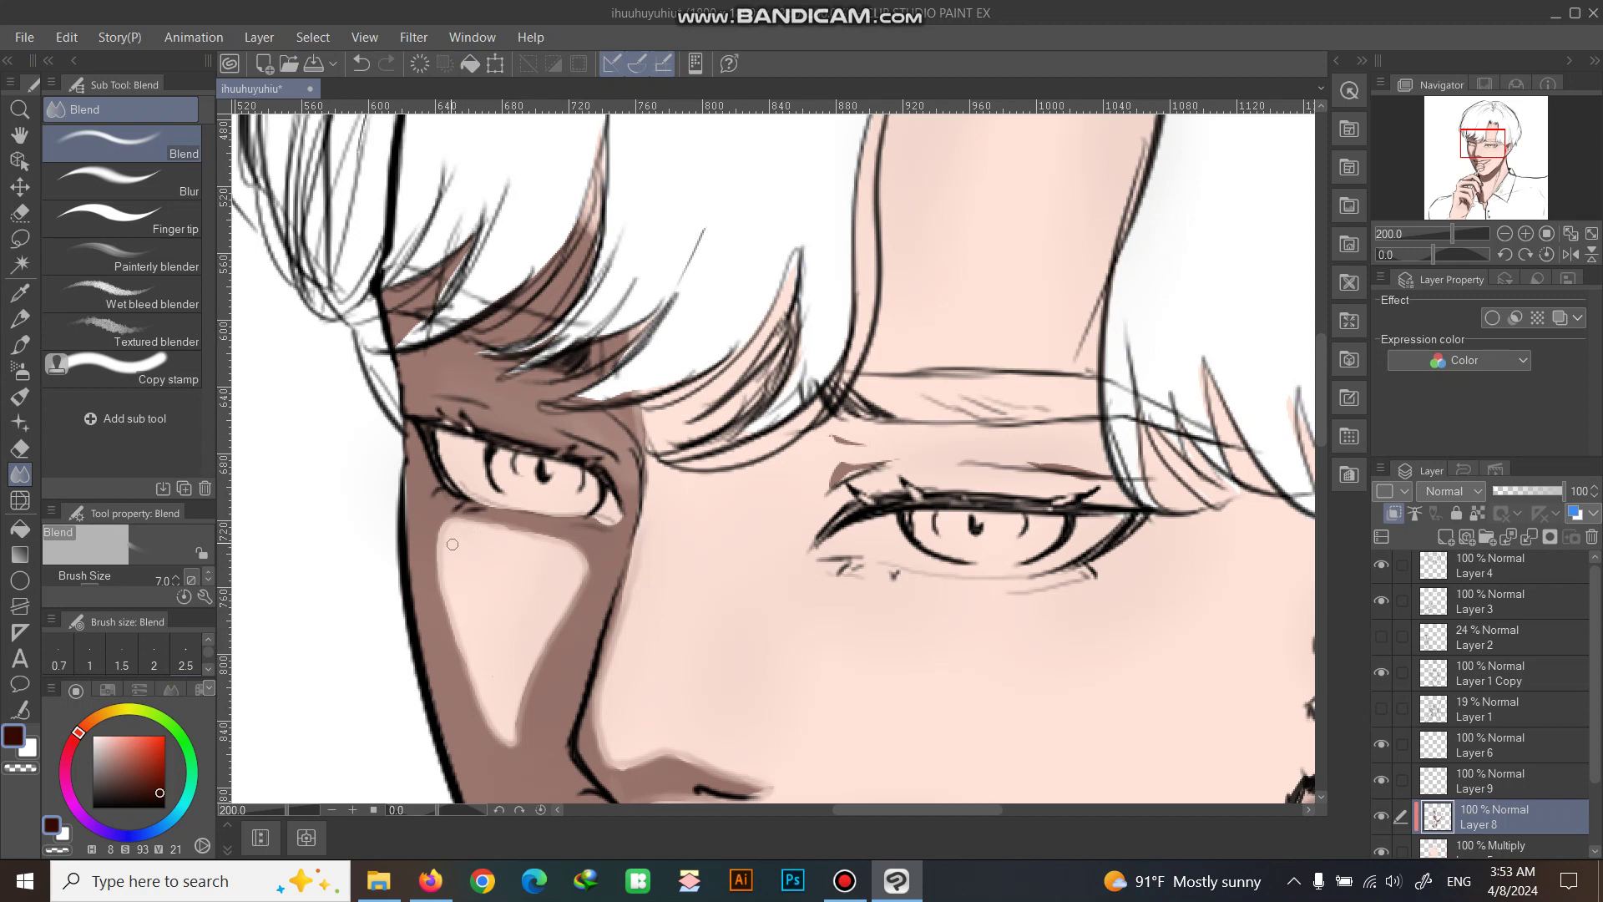
{"action": "scroll", "coordinate": [520, 531], "scroll_direction": "down", "scroll_amount": 1}
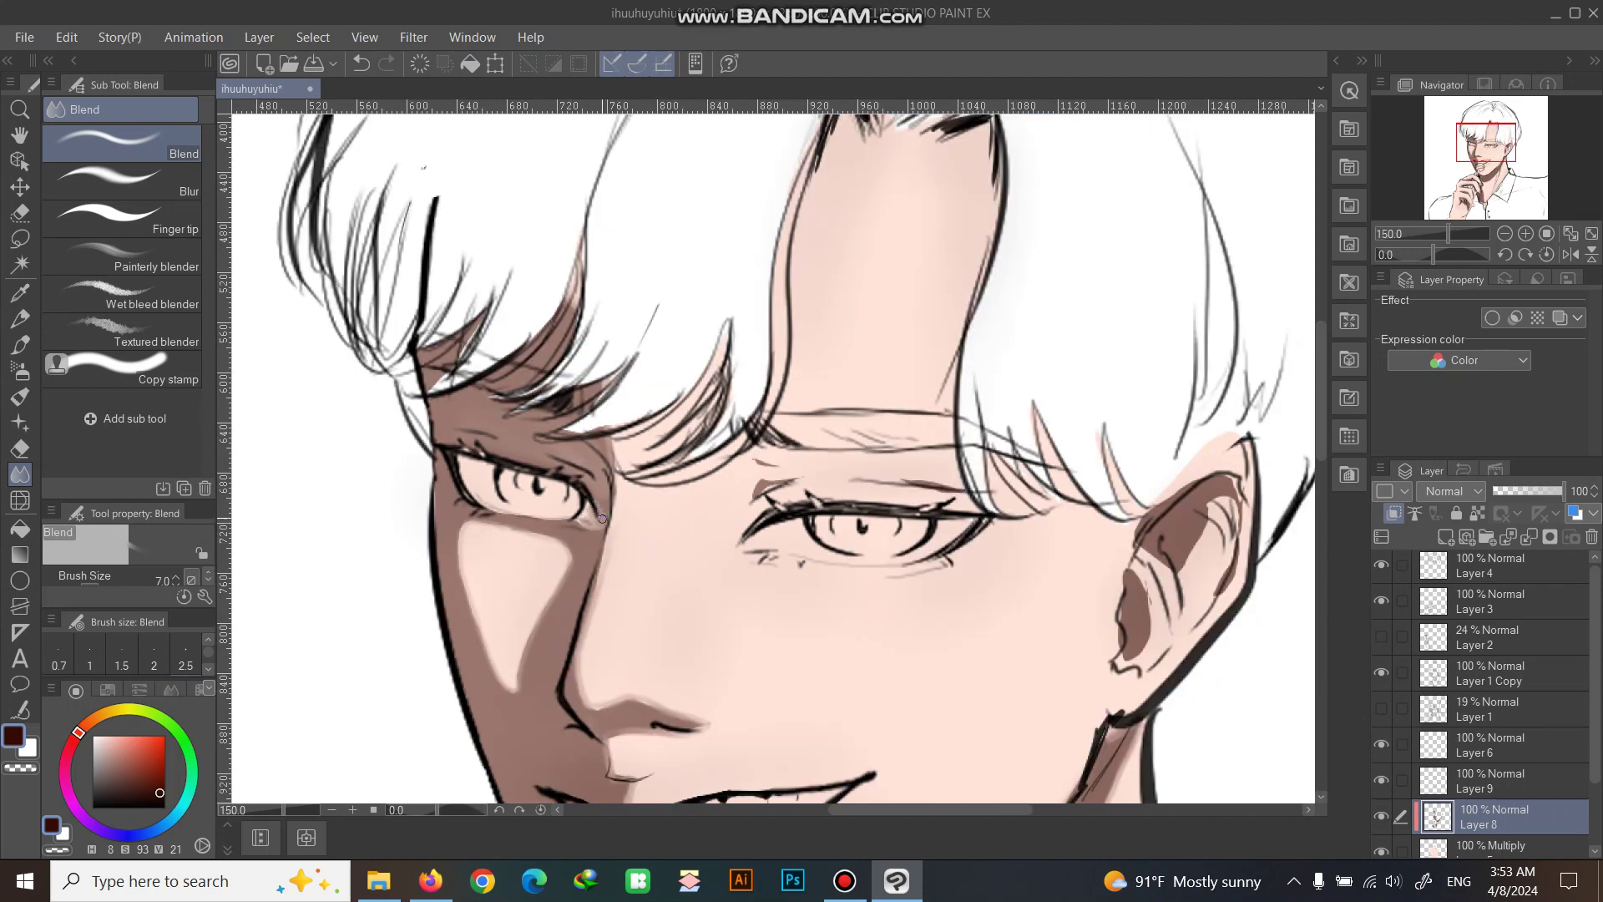
{"action": "scroll", "coordinate": [693, 608], "scroll_direction": "down", "scroll_amount": 2}
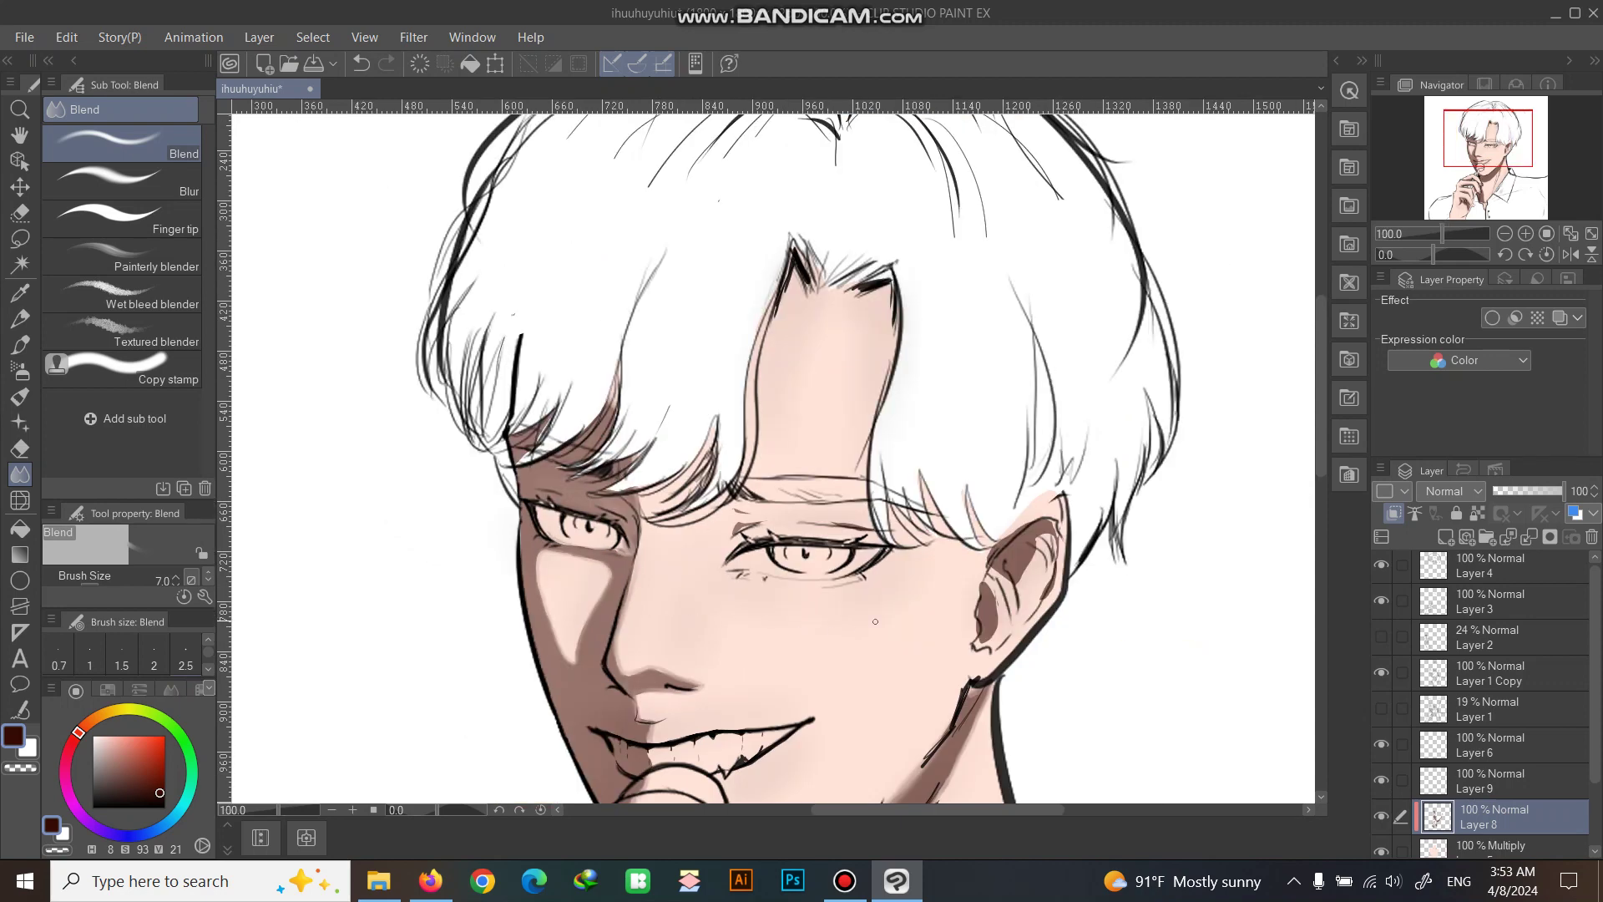
{"action": "scroll", "coordinate": [813, 531], "scroll_direction": "up", "scroll_amount": 2}
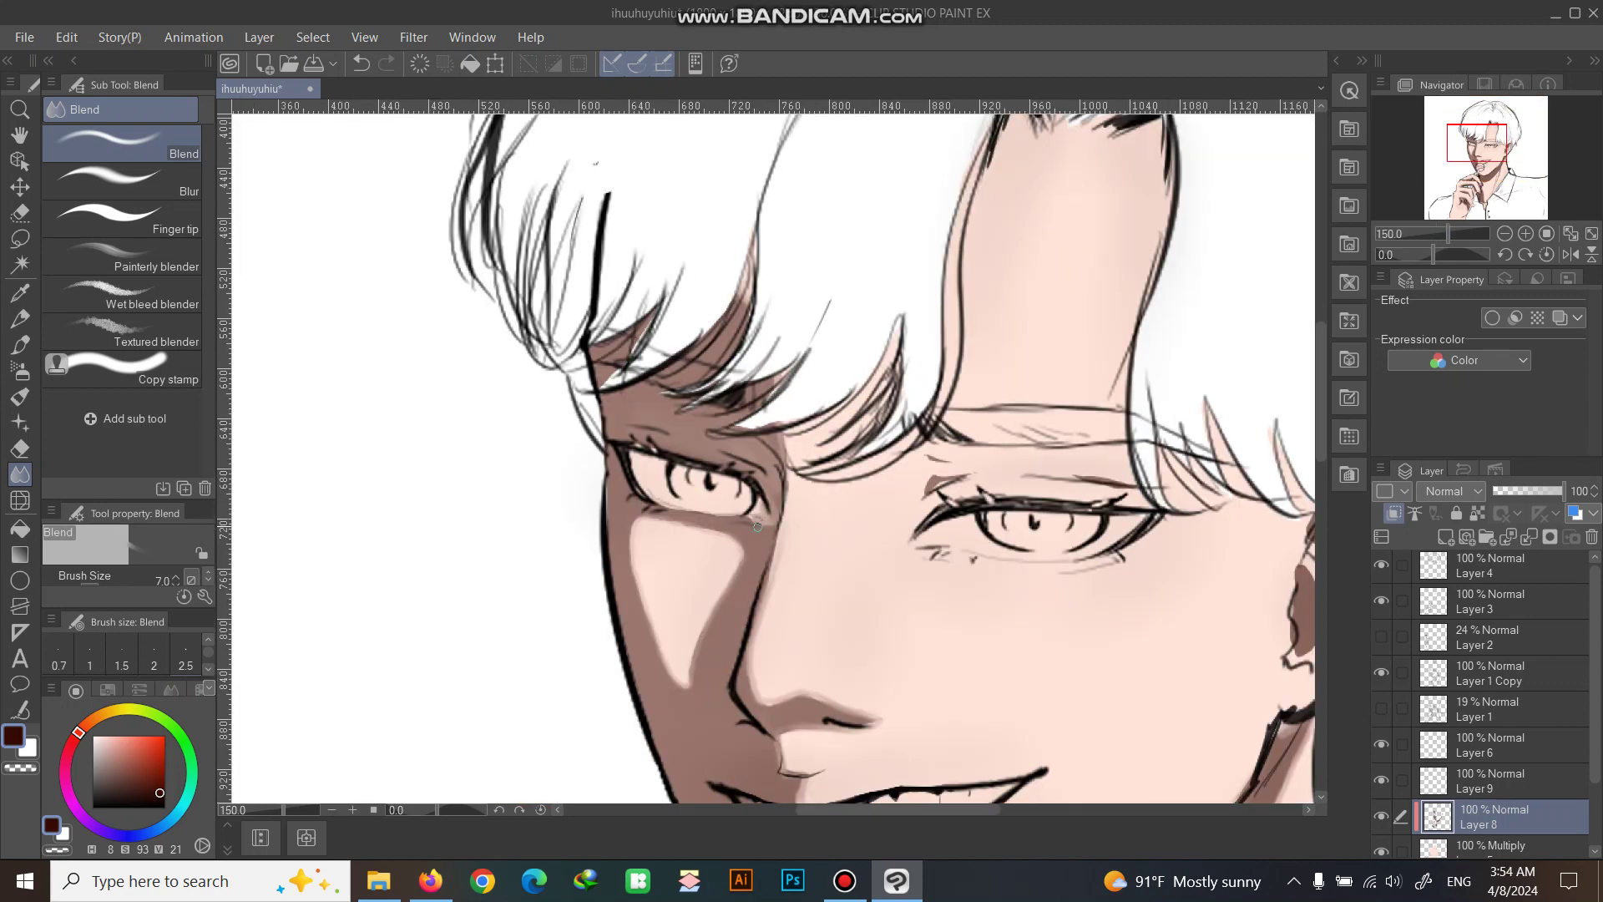
{"action": "scroll", "coordinate": [785, 477], "scroll_direction": "down", "scroll_amount": 1}
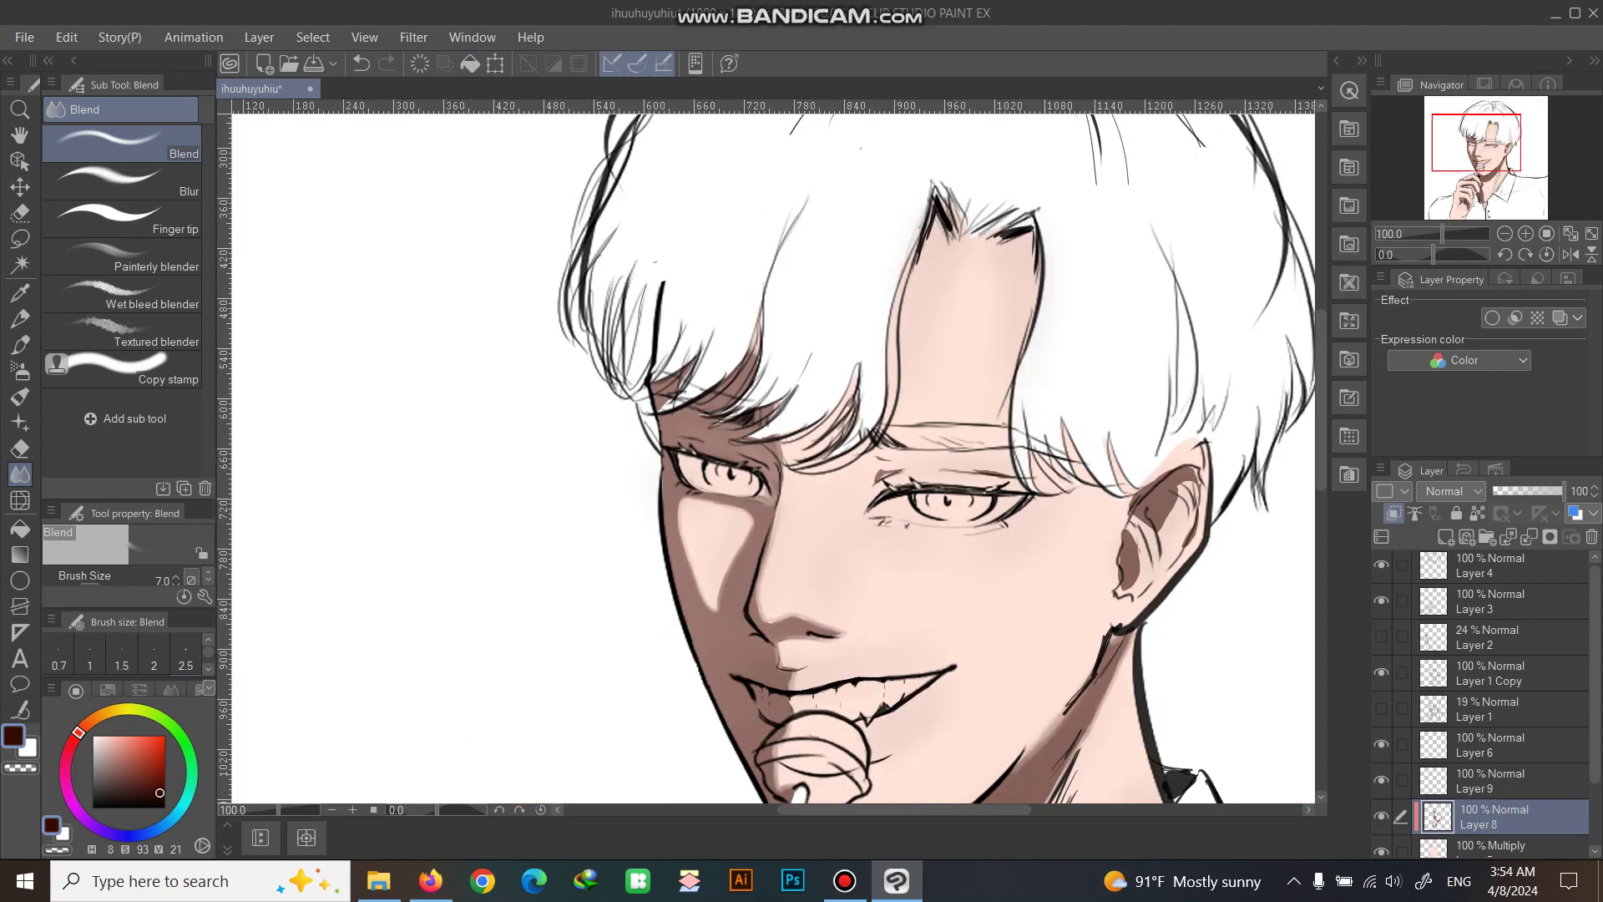
Soften the small shadow at the inner end of the eyelid crease above the lit eye.
{"action": "left_click_drag", "start_coordinate": [949, 504], "coordinate": [1023, 337]}
{"action": "scroll", "coordinate": [1022, 336], "scroll_direction": "up", "scroll_amount": 1}
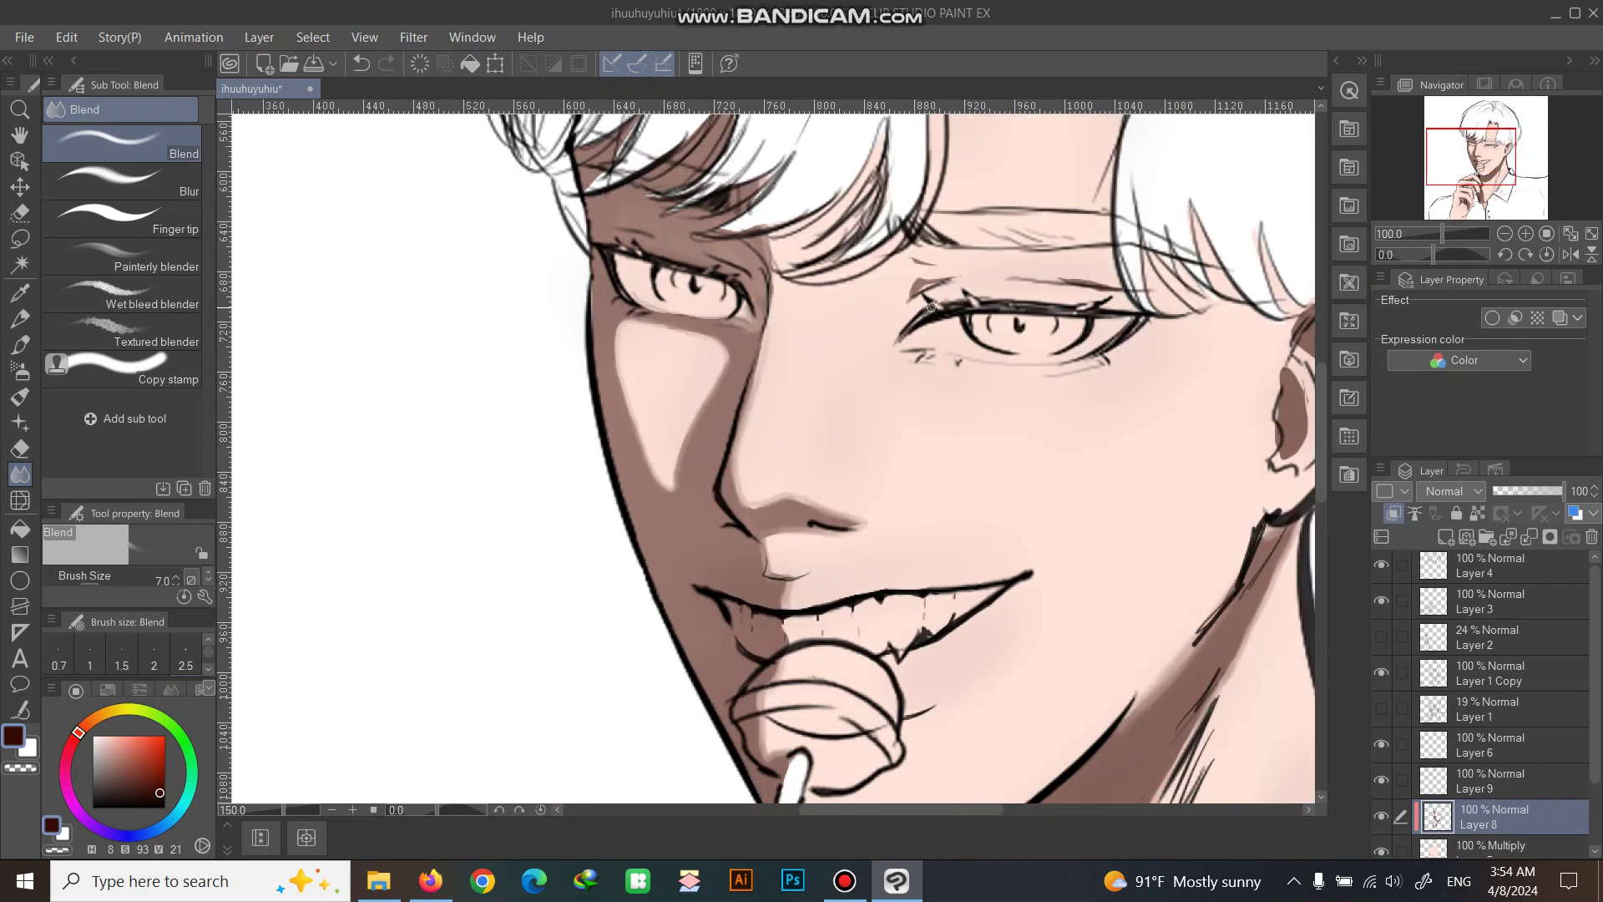
{"action": "left_click_drag", "start_coordinate": [912, 295], "coordinate": [925, 281]}
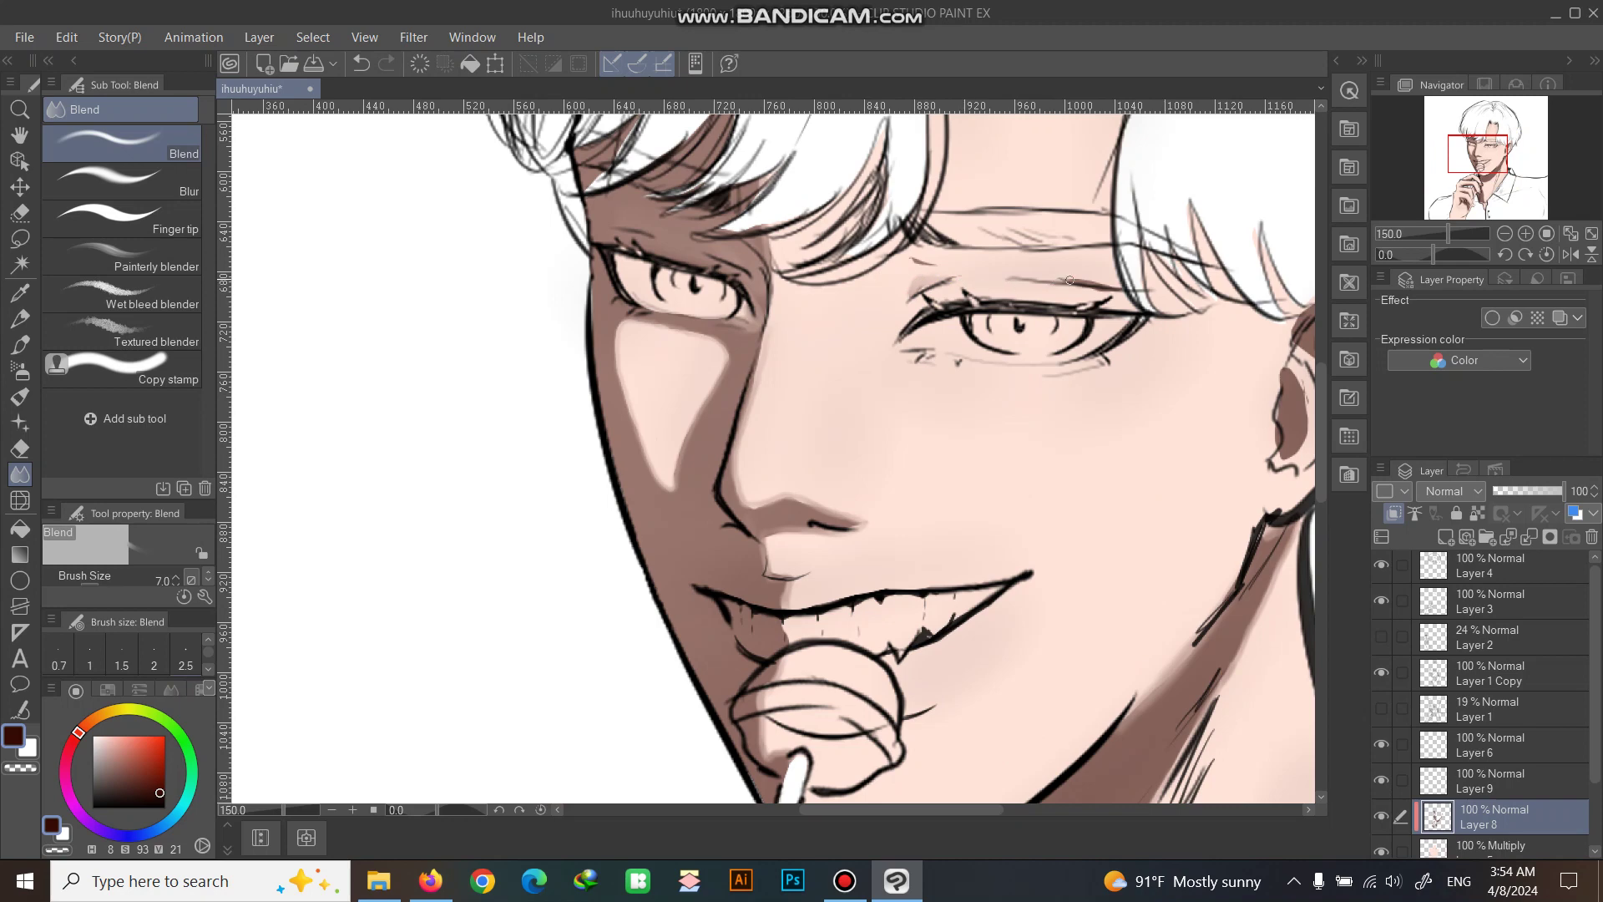
Blend the edges of the dark shadow shapes inside the ear on Layer 8.
{"action": "scroll", "coordinate": [1103, 286], "scroll_direction": "down", "scroll_amount": 2}
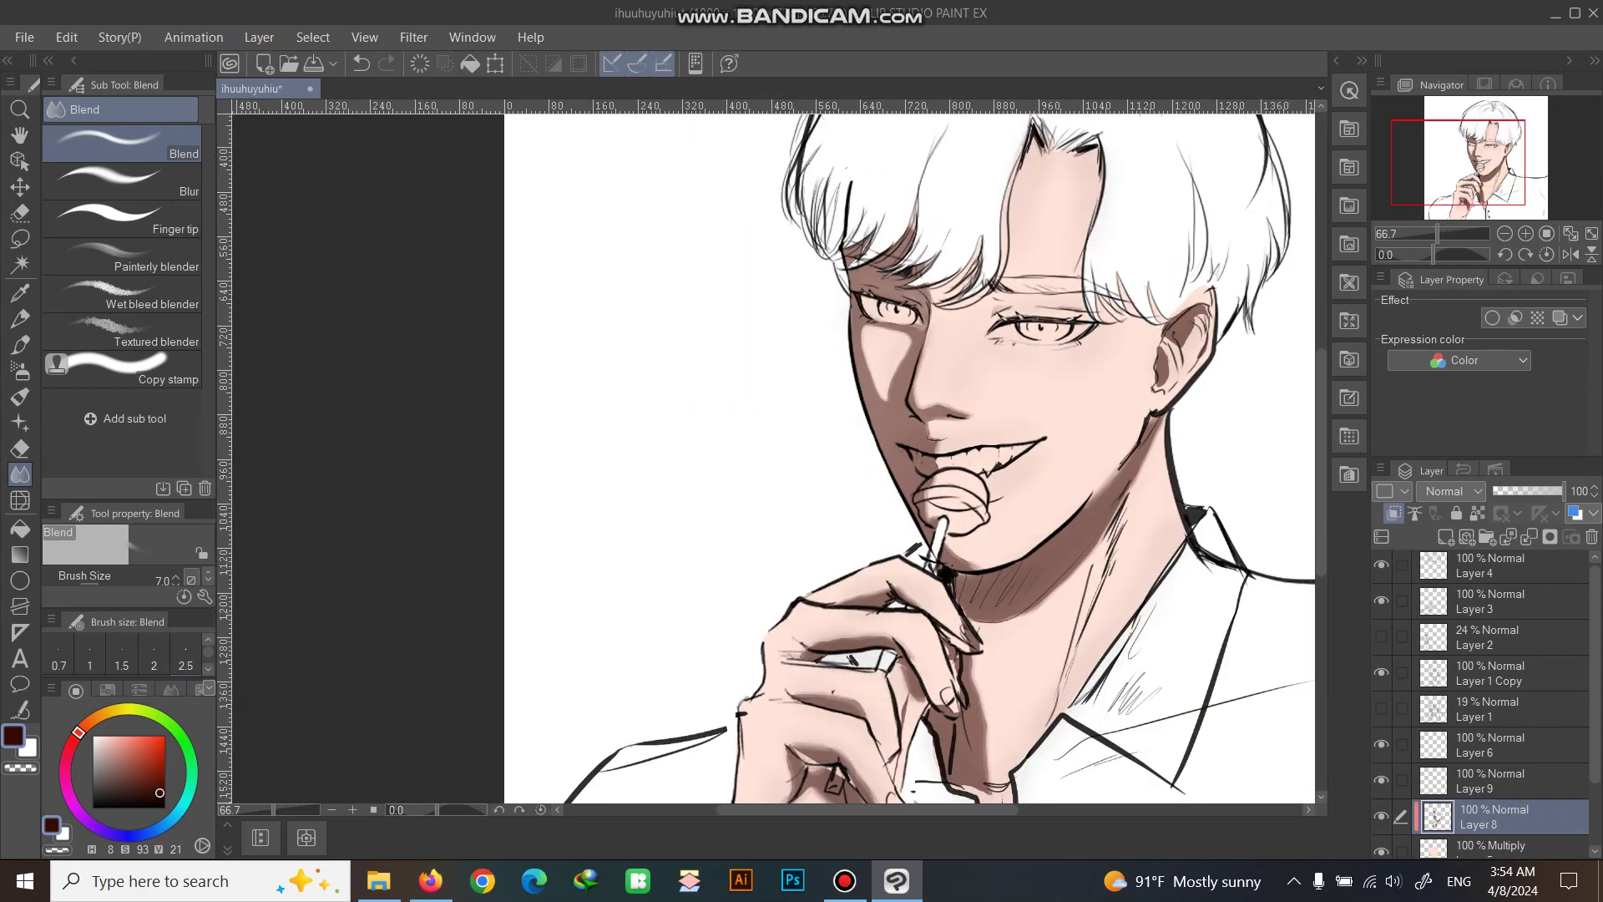
{"action": "scroll", "coordinate": [1161, 336], "scroll_direction": "up", "scroll_amount": 5}
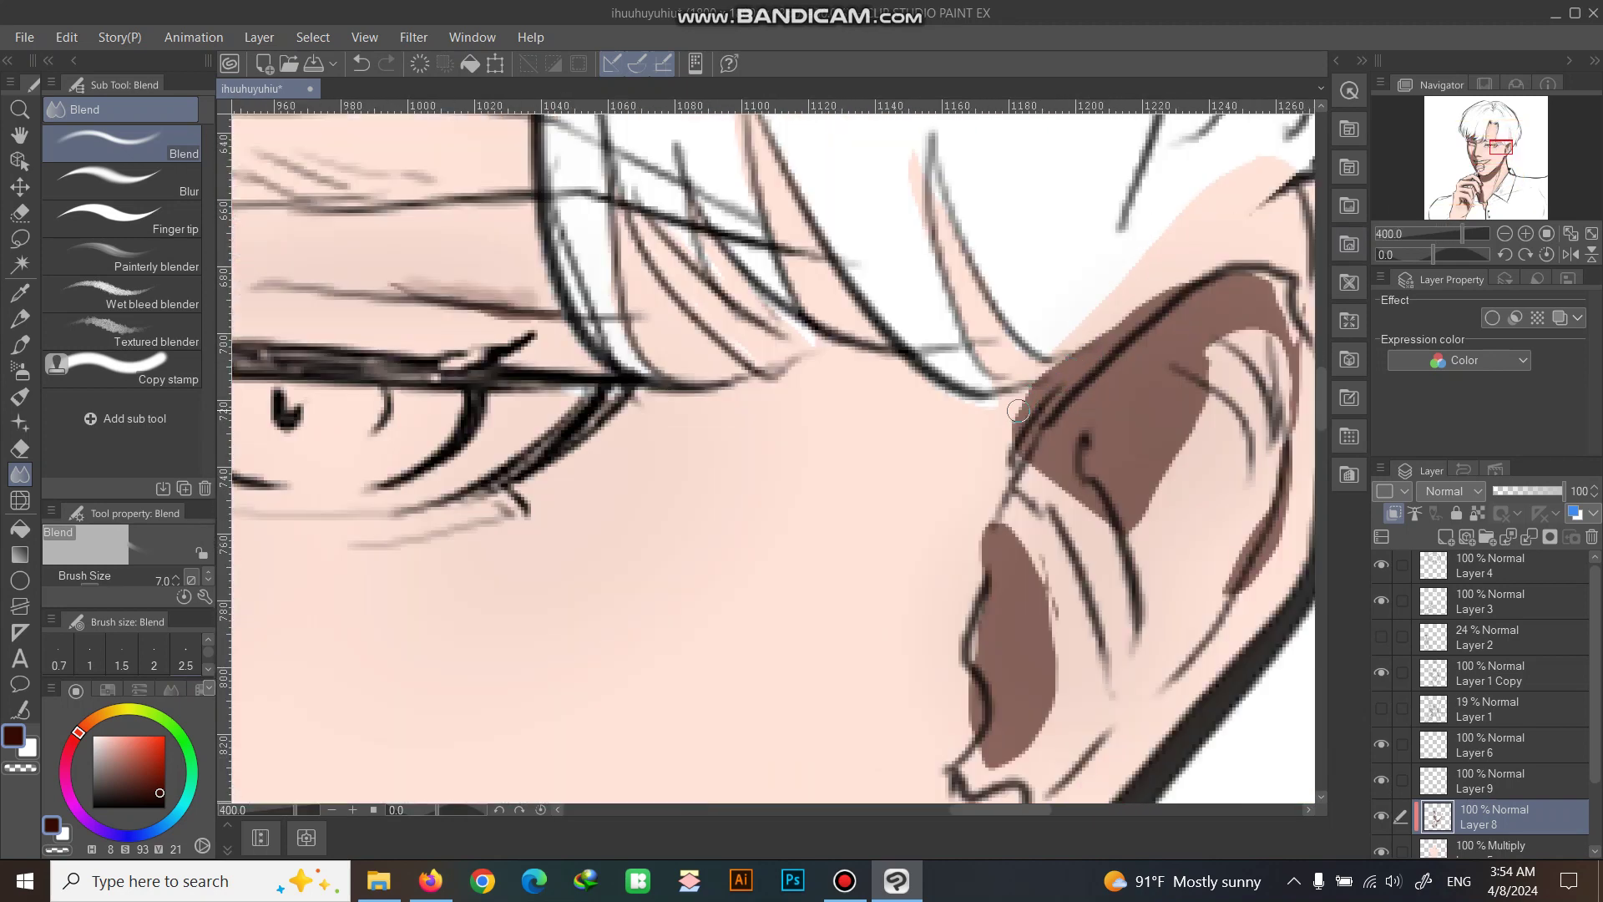
{"action": "scroll", "coordinate": [1018, 411], "scroll_direction": "down", "scroll_amount": 2}
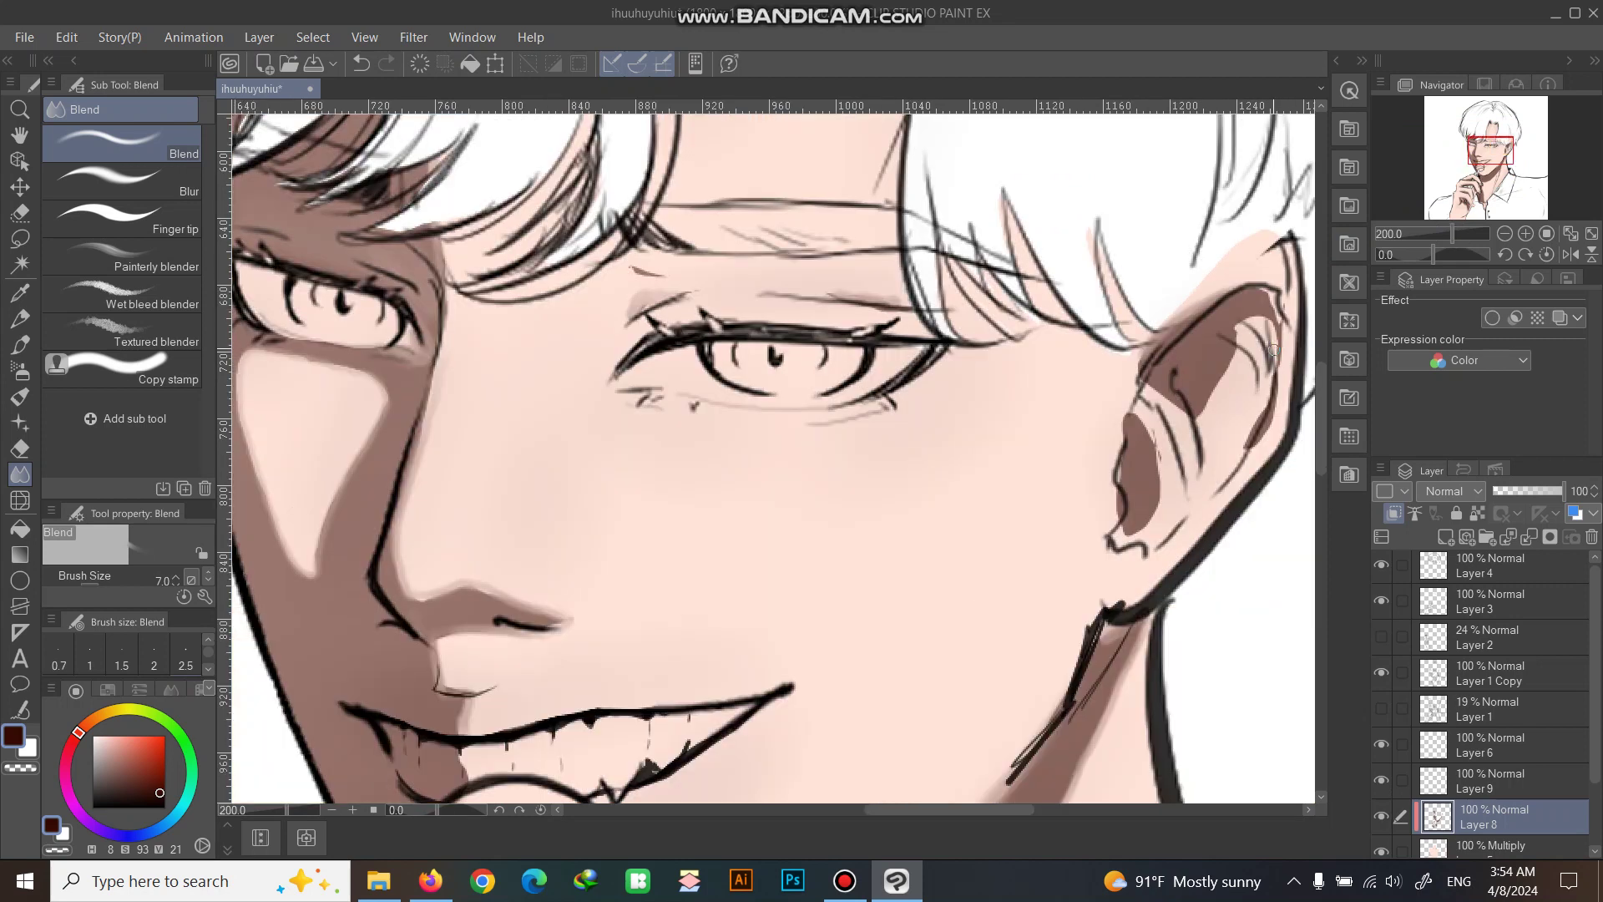
{"action": "mouse_move", "coordinate": [1274, 351]}
{"action": "left_mouse_down"}
{"action": "mouse_move", "coordinate": [1252, 411]}
{"action": "mouse_move", "coordinate": [1238, 328]}
{"action": "mouse_move", "coordinate": [1194, 411]}
{"action": "mouse_move", "coordinate": [1143, 379]}
{"action": "mouse_move", "coordinate": [1124, 445]}
{"action": "mouse_move", "coordinate": [1136, 421]}
{"action": "mouse_move", "coordinate": [1154, 498]}
{"action": "mouse_move", "coordinate": [1132, 535]}
{"action": "mouse_move", "coordinate": [1123, 414]}
{"action": "mouse_move", "coordinate": [1130, 434]}
{"action": "mouse_move", "coordinate": [1159, 411]}
{"action": "left_mouse_up"}
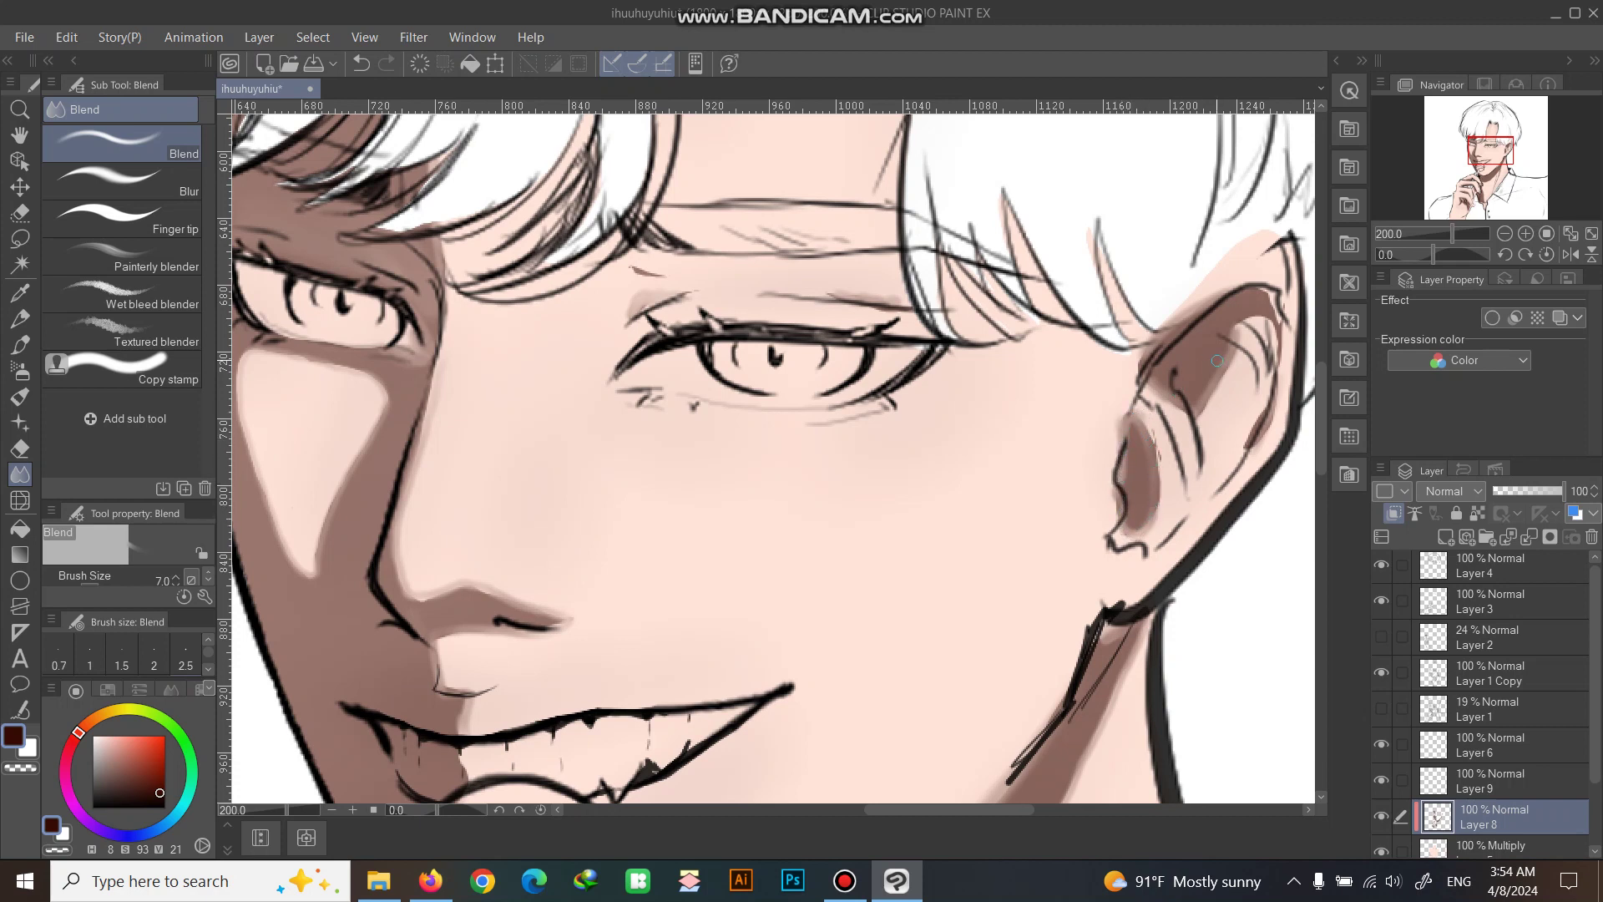
{"action": "mouse_move", "coordinate": [1251, 323]}
{"action": "left_mouse_down"}
{"action": "mouse_move", "coordinate": [1267, 405]}
{"action": "mouse_move", "coordinate": [1283, 314]}
{"action": "mouse_move", "coordinate": [1252, 290]}
{"action": "left_mouse_up"}
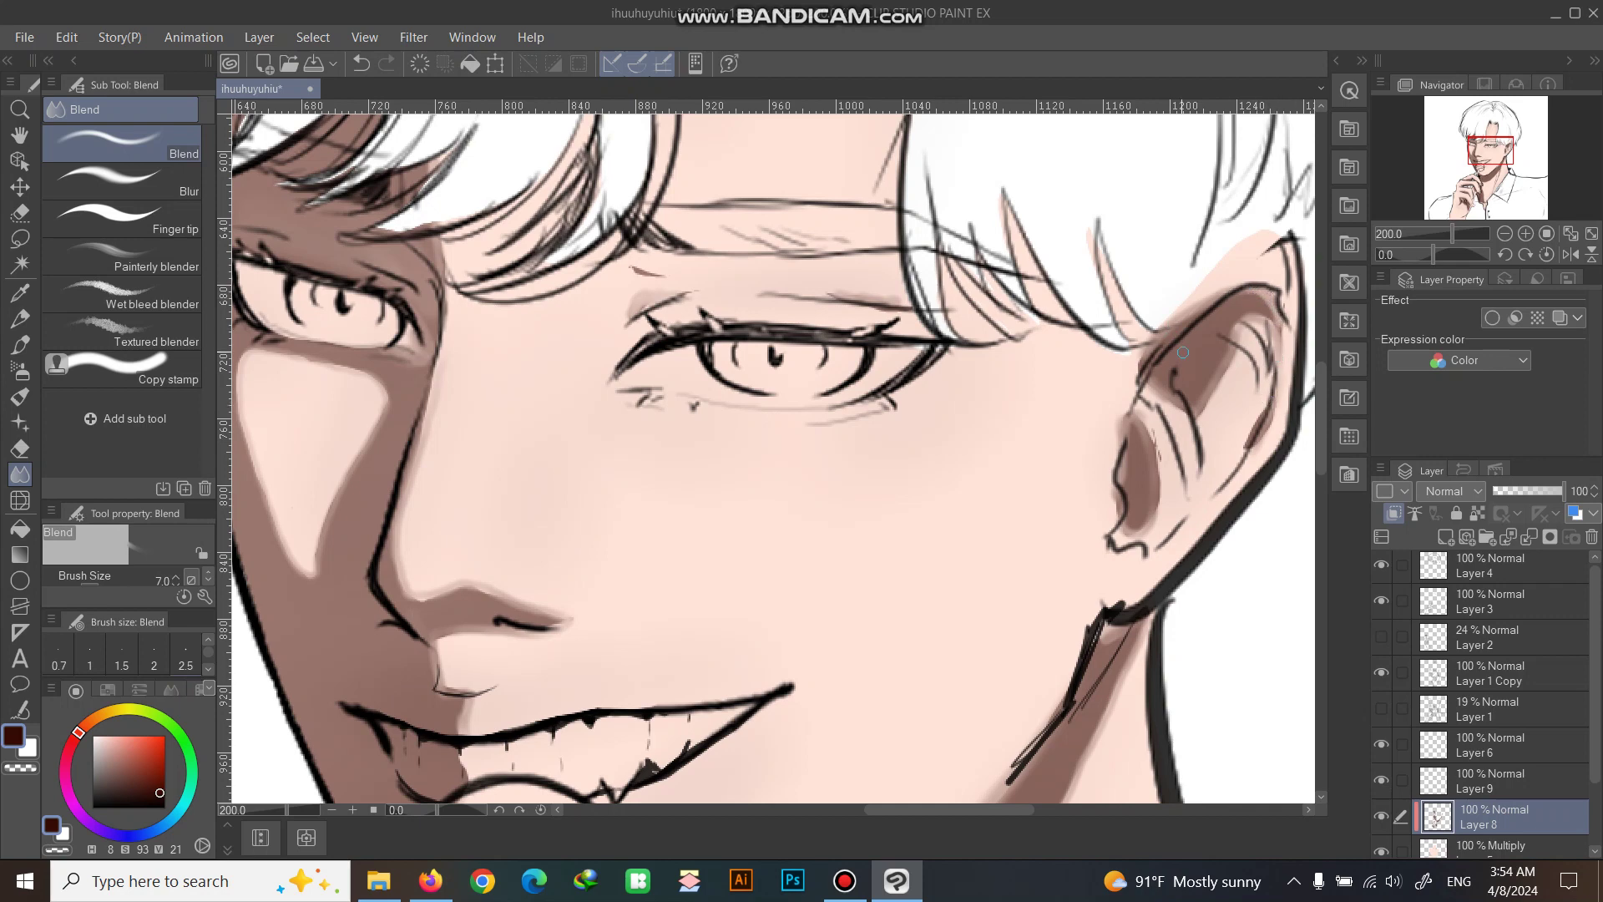
Add a new raster layer directly above Layer 8 and clip it to the layer below.
{"action": "scroll", "coordinate": [1182, 353], "scroll_direction": "down", "scroll_amount": 4}
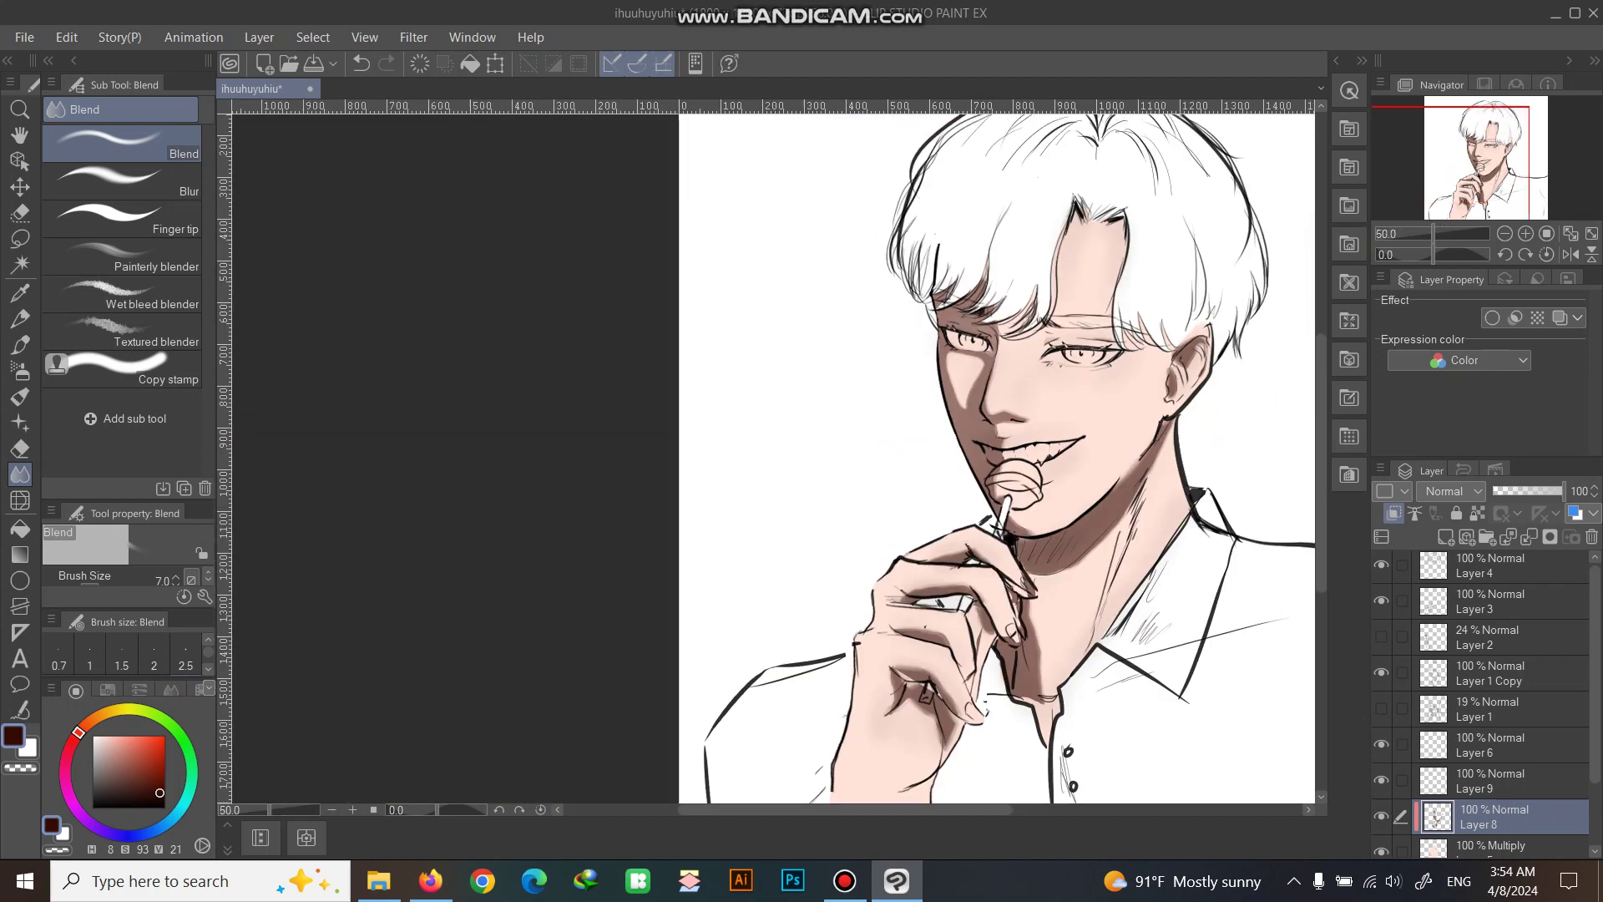
{"action": "left_click_drag", "start_coordinate": [1182, 352], "coordinate": [1107, 348]}
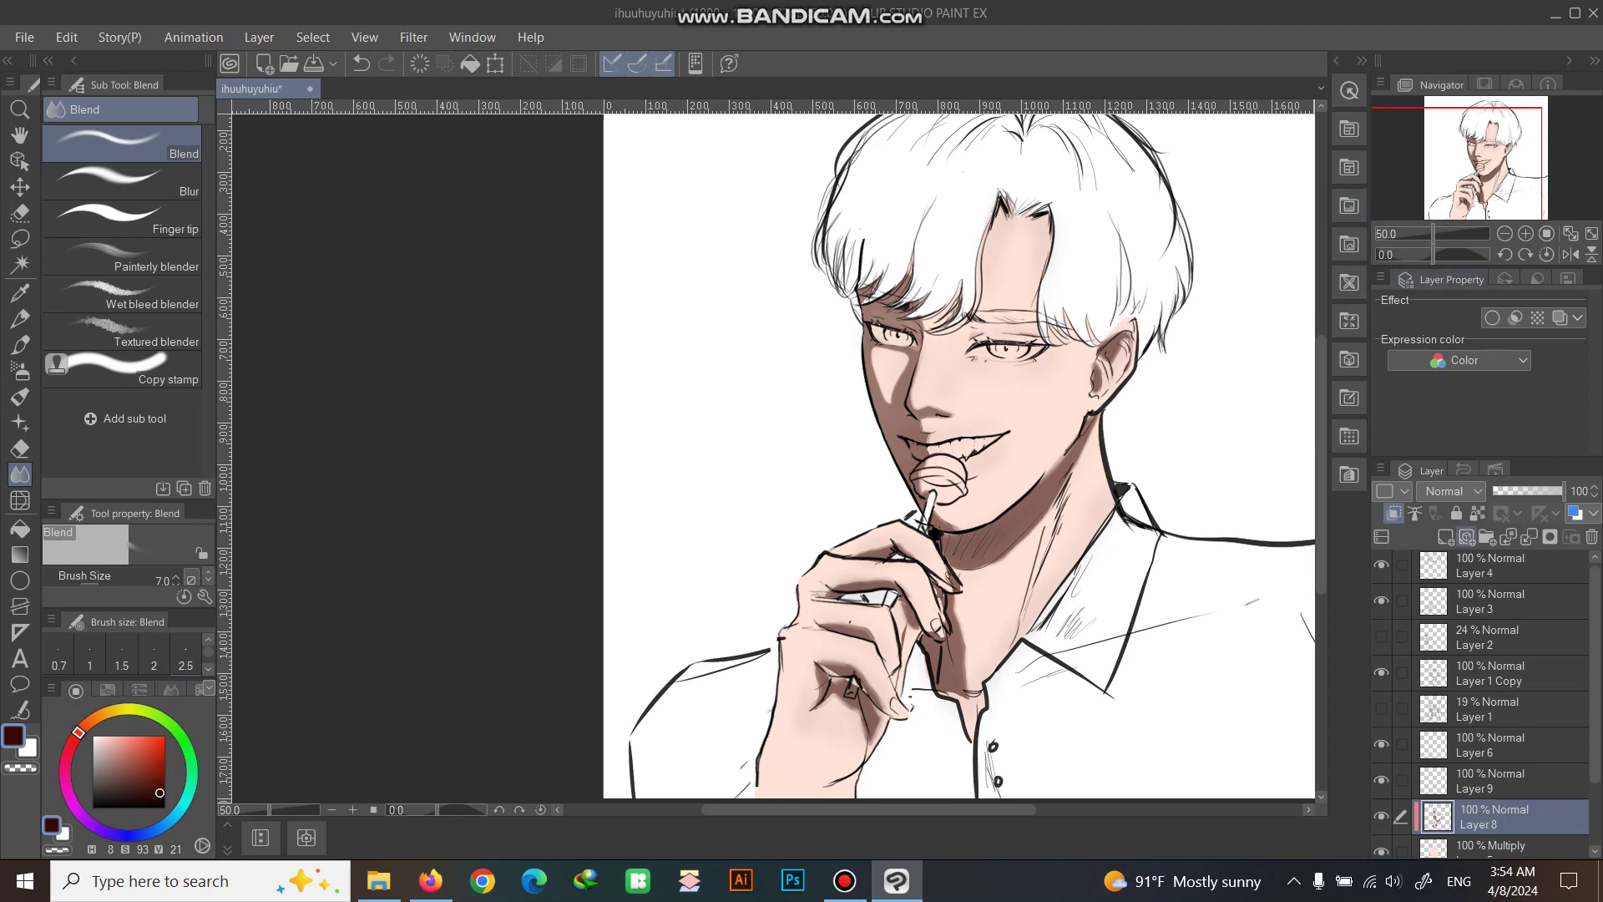
{"action": "left_click", "coordinate": [1446, 536]}
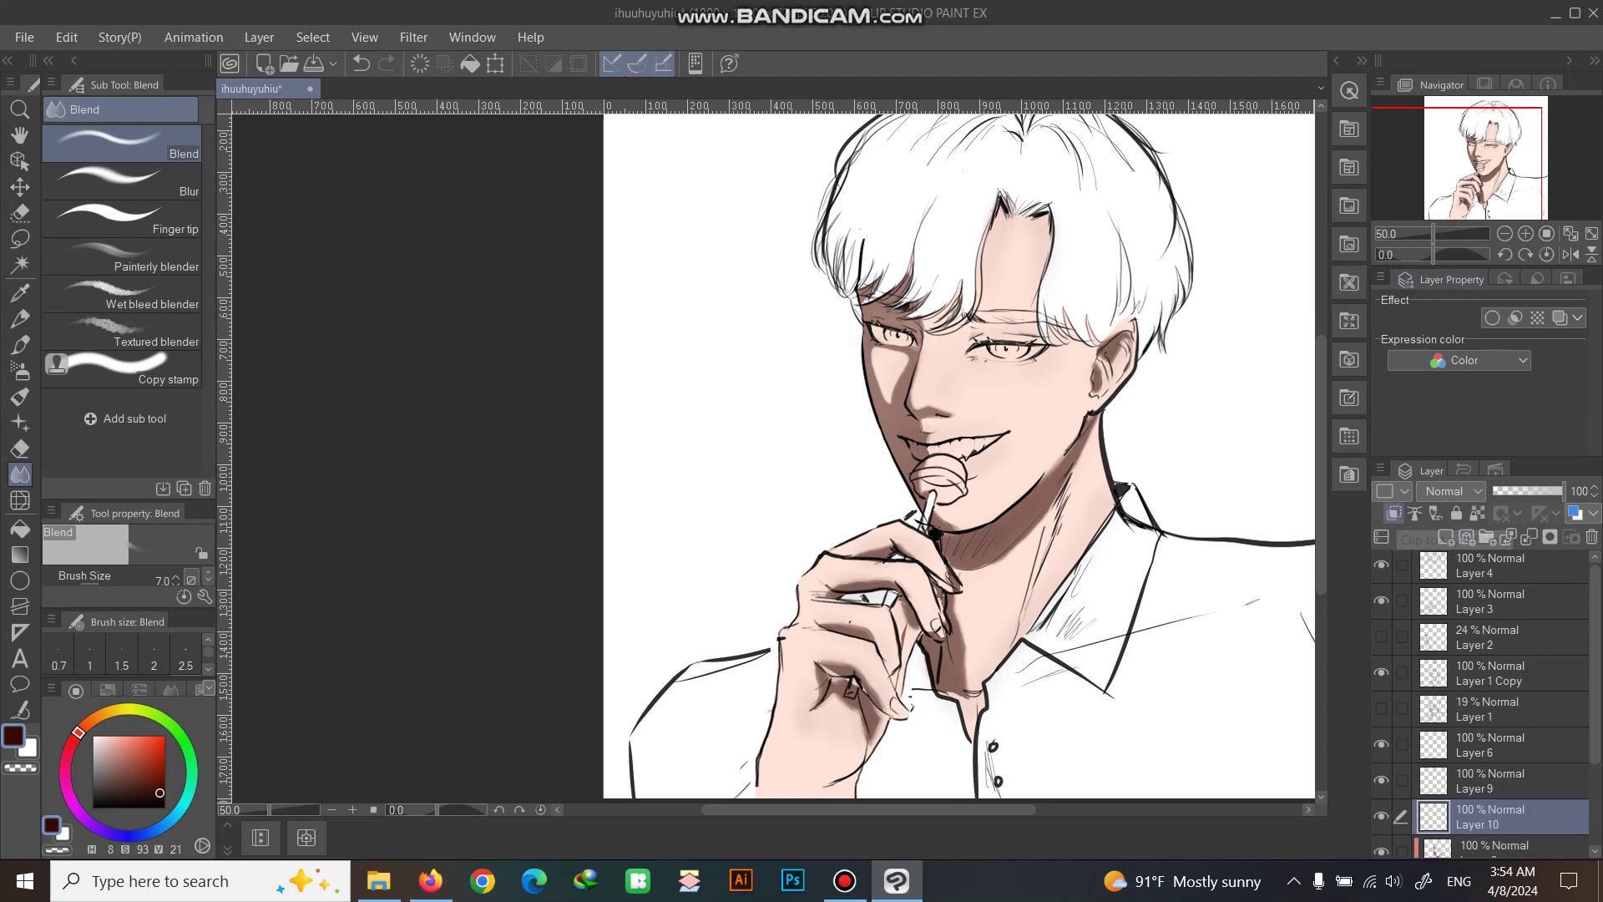
{"action": "left_click", "coordinate": [1393, 514]}
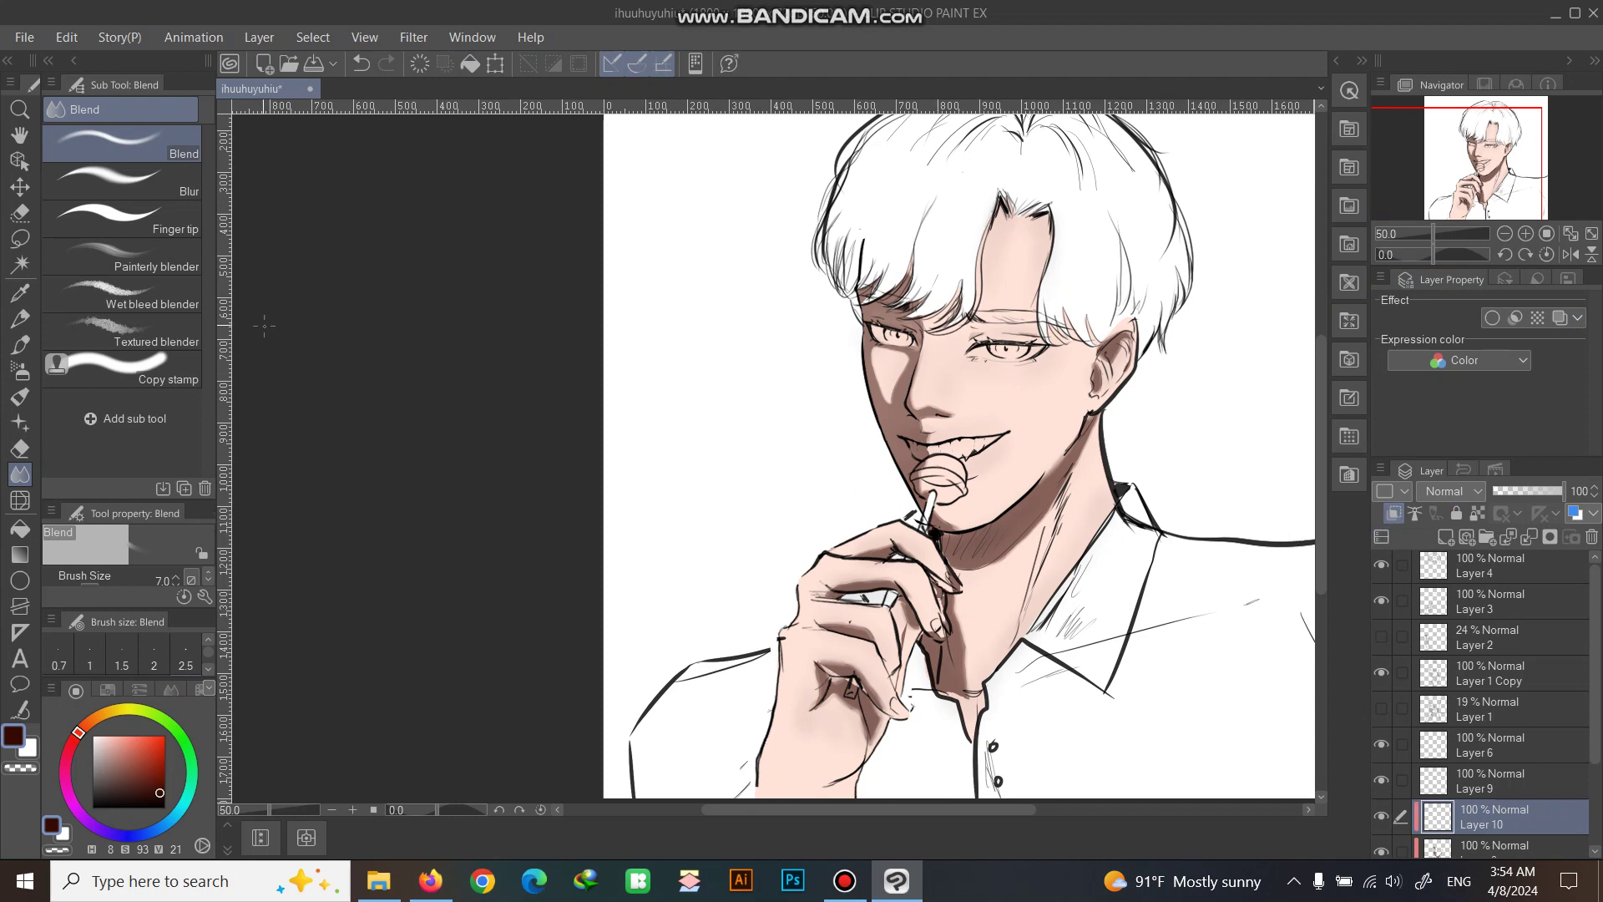
Switch to the Soft Round 198 1 2 pen and set the drawing colour to a light salmon pink (H 8, S 38, V 93).
{"action": "left_click", "coordinate": [20, 344]}
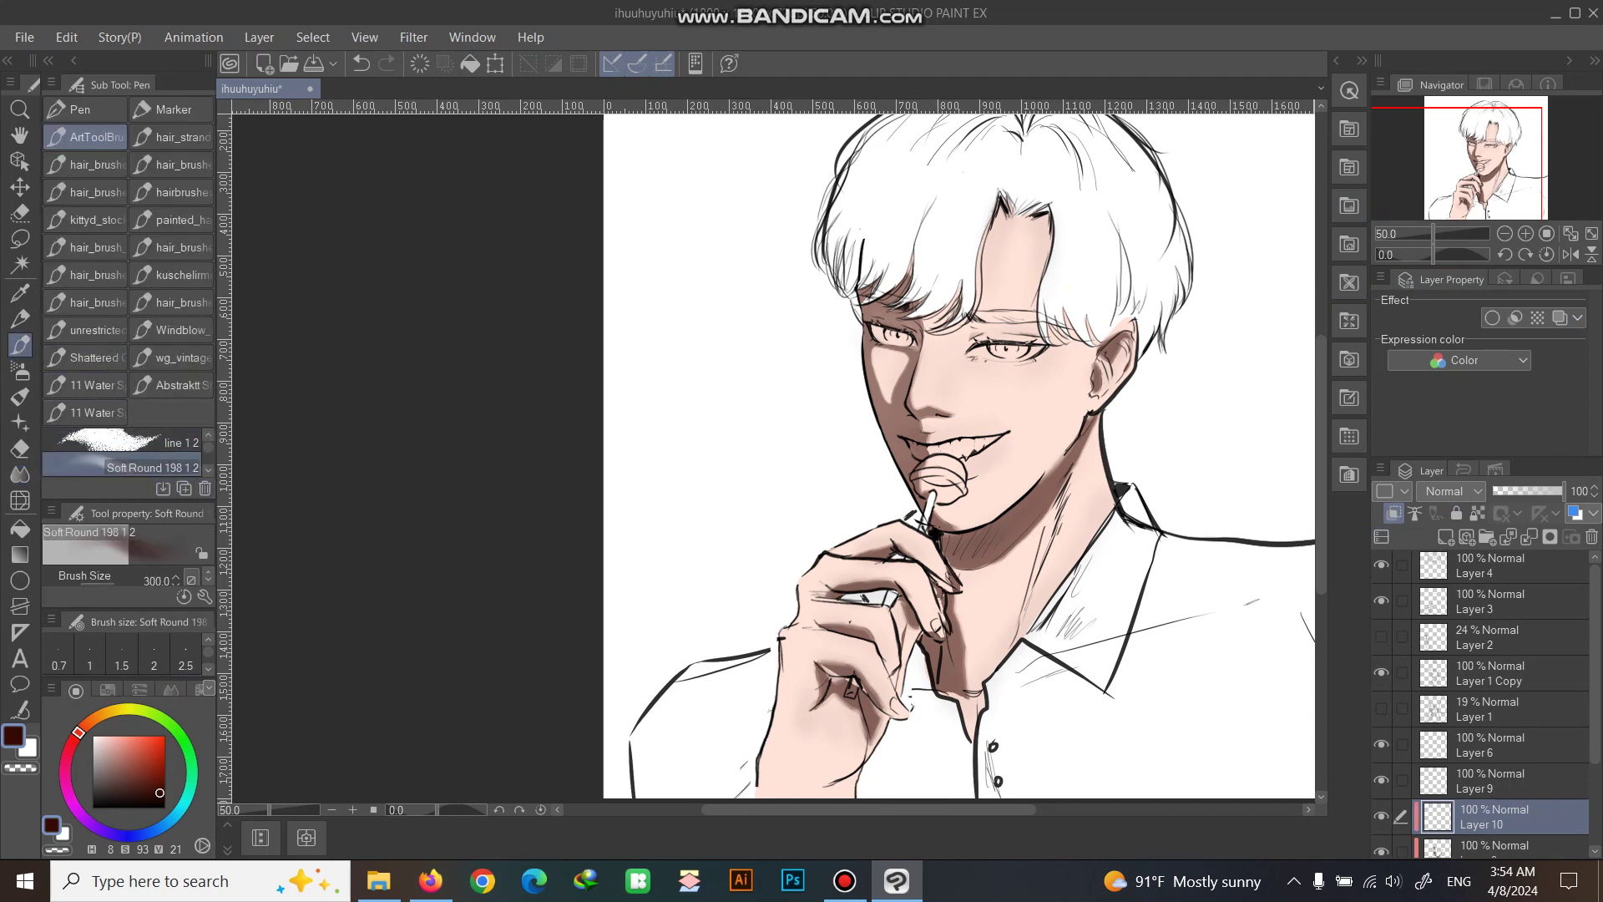
{"action": "left_click_drag", "start_coordinate": [124, 752], "coordinate": [117, 739]}
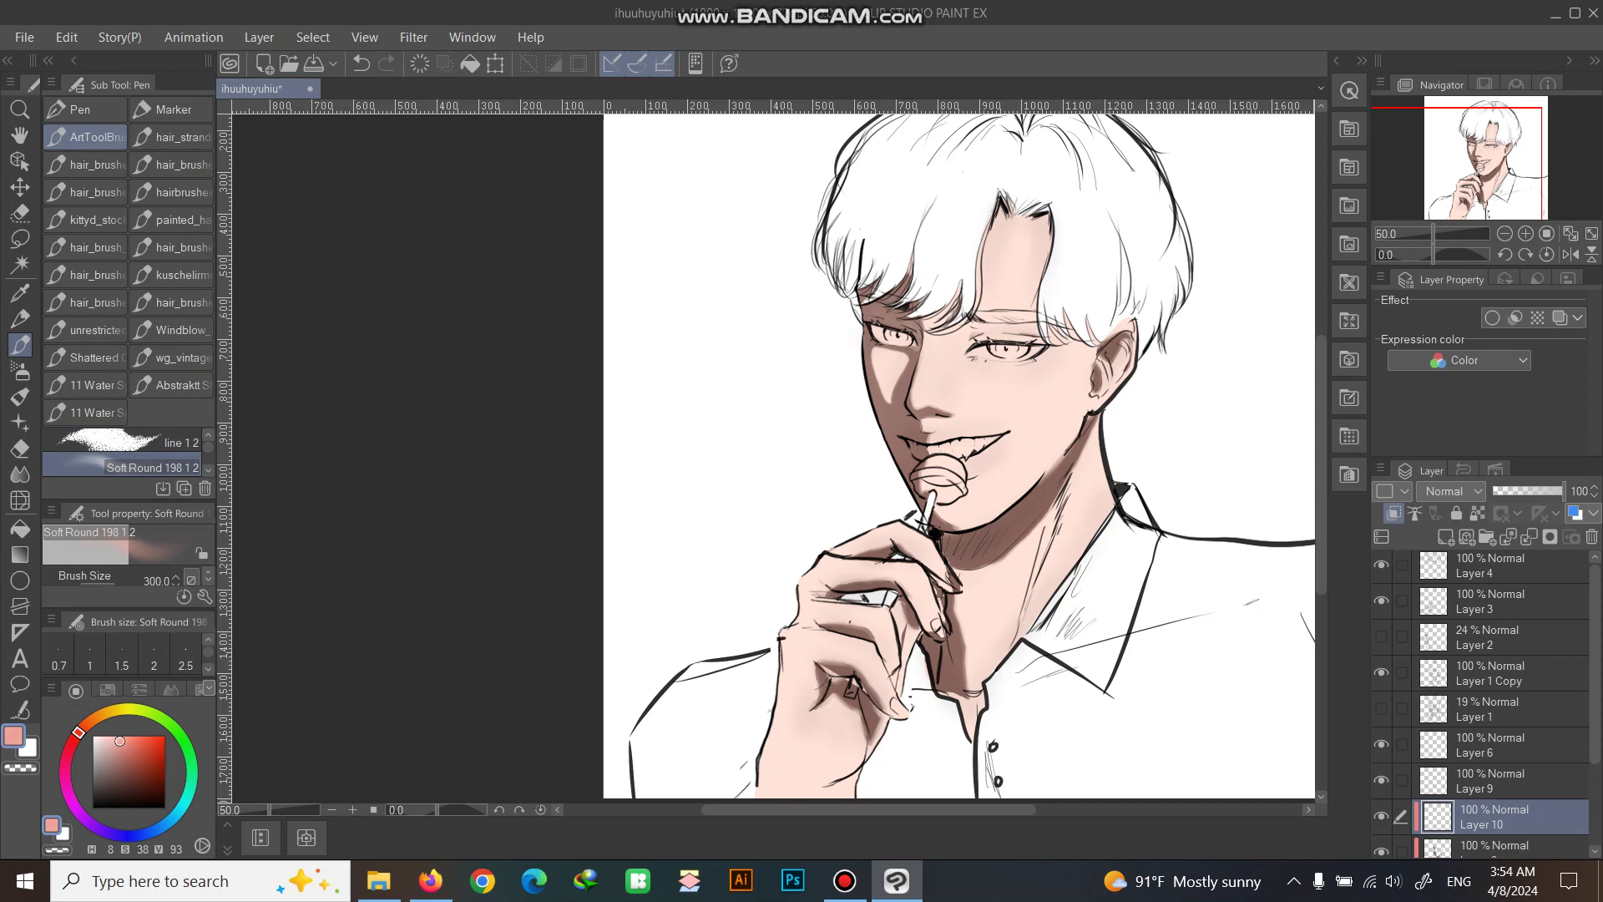
{"action": "left_click", "coordinate": [123, 743]}
{"action": "mouse_move", "coordinate": [1020, 449]}
{"action": "left_mouse_down"}
{"action": "mouse_move", "coordinate": [1024, 432]}
{"action": "mouse_move", "coordinate": [1007, 444]}
{"action": "left_mouse_up"}
{"action": "key", "text": "ctrl+z"}
{"action": "left_click", "coordinate": [132, 745]}
{"action": "left_click_drag", "start_coordinate": [1020, 382], "coordinate": [1034, 382]}
{"action": "key", "text": "ctrl+z"}
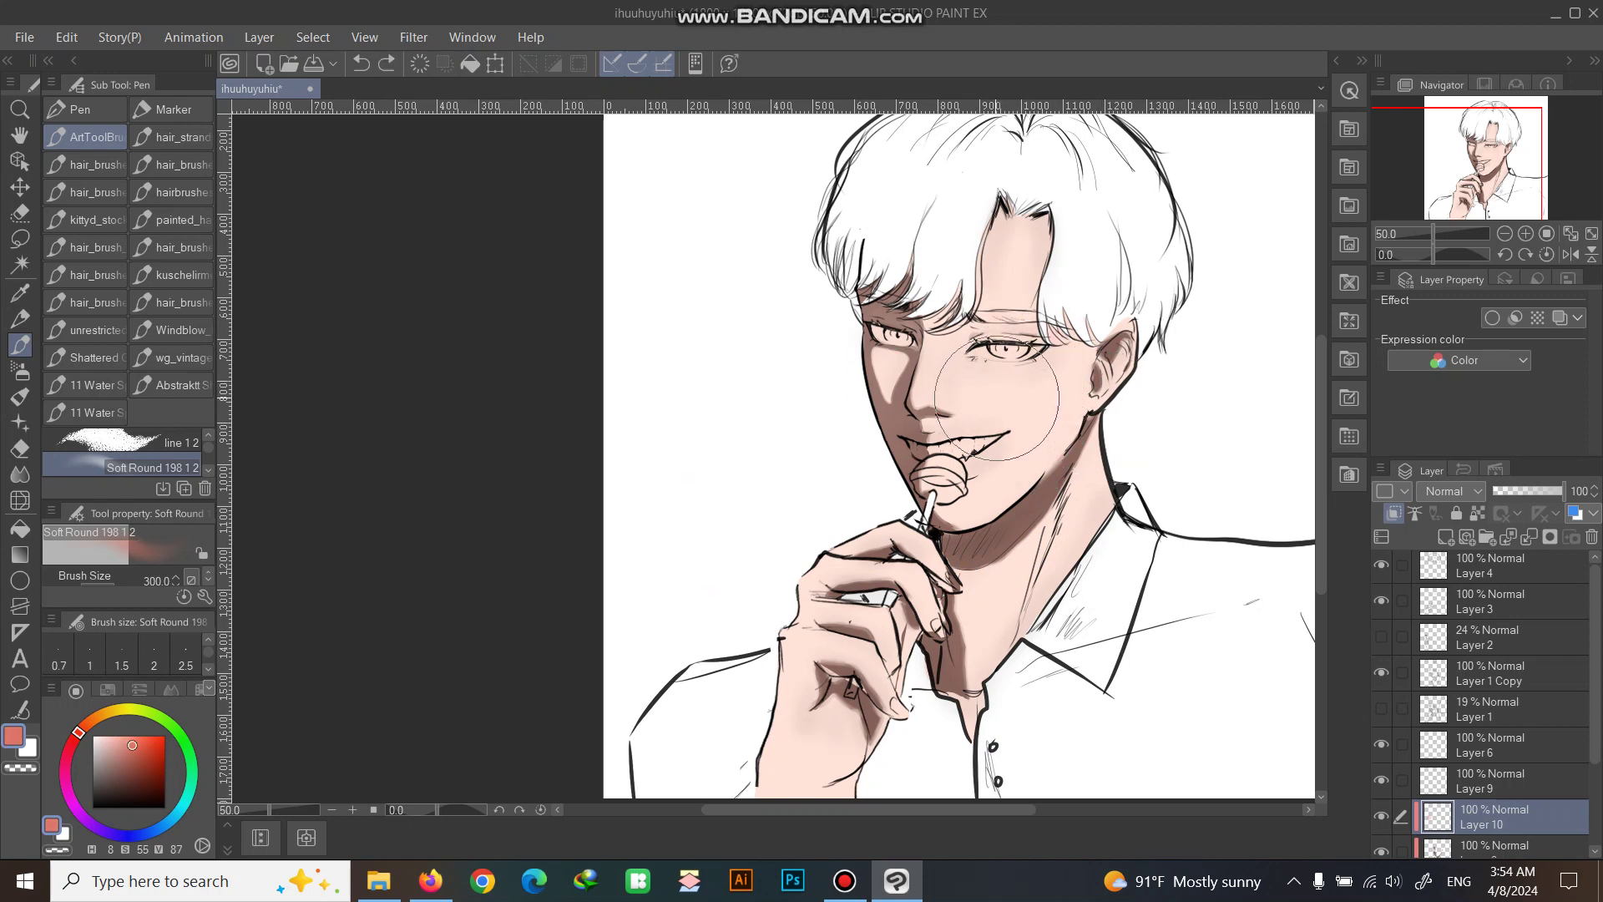
Set the drawing colour to a deeper red (H 8, S 64, V 75), test a blush stroke across the lit cheek and undo it.
{"action": "left_click", "coordinate": [139, 754]}
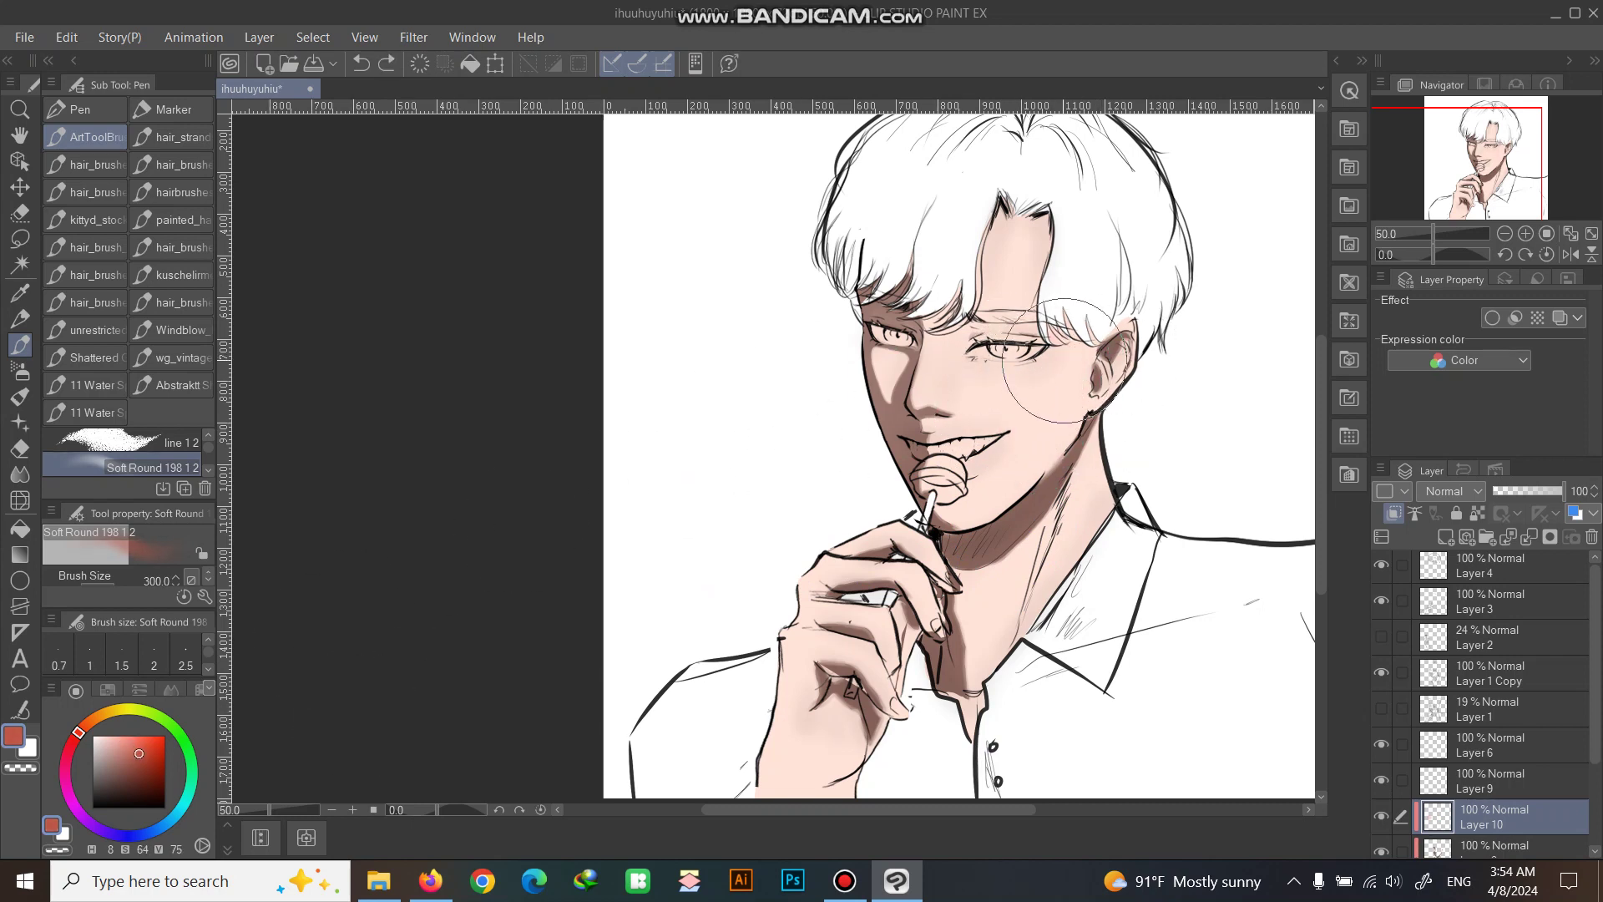
{"action": "left_click_drag", "start_coordinate": [997, 367], "coordinate": [1077, 380]}
{"action": "key", "text": "ctrl+z"}
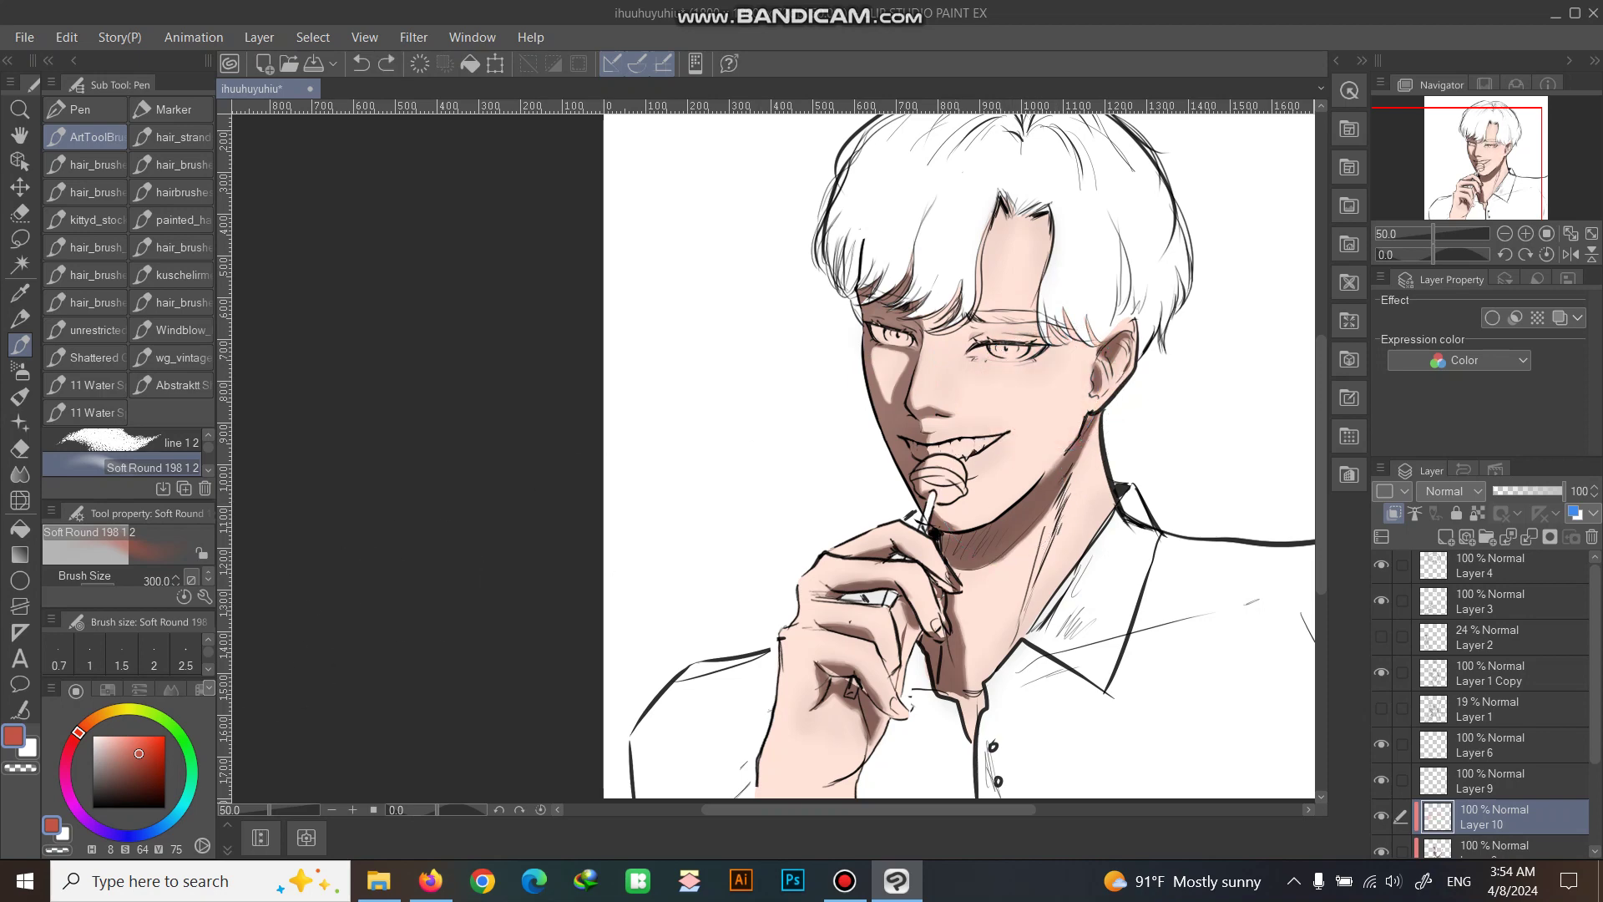